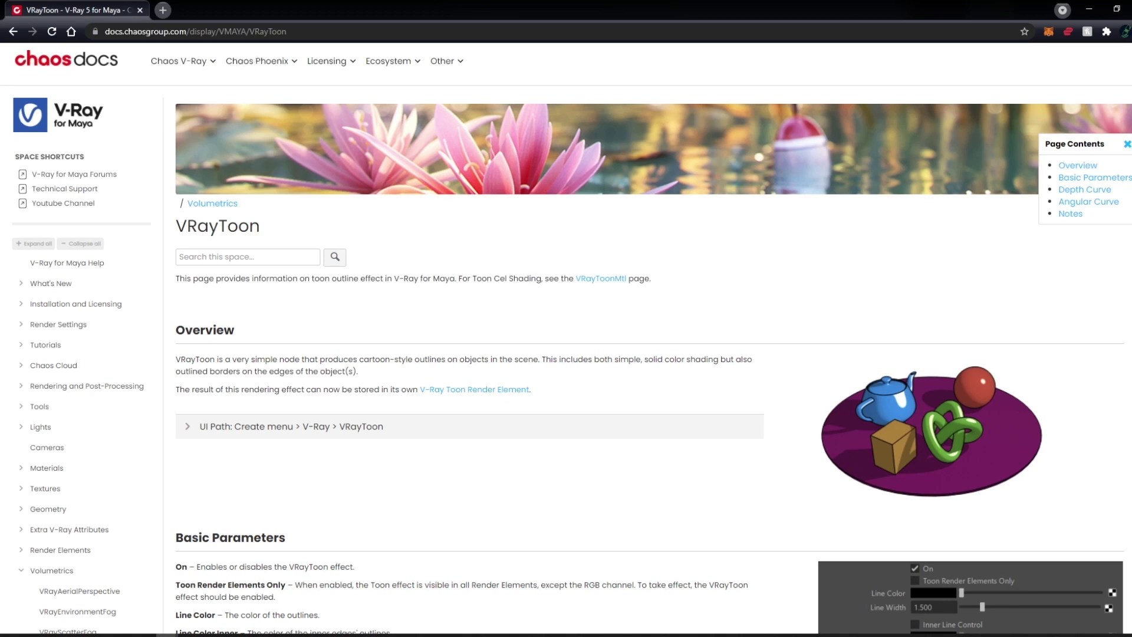
View the Toon_2.png example image, return to the VRayToon page, then minimize Chrome
left_click(931, 431)
scroll(554, 321, "up", 5, "ctrl")
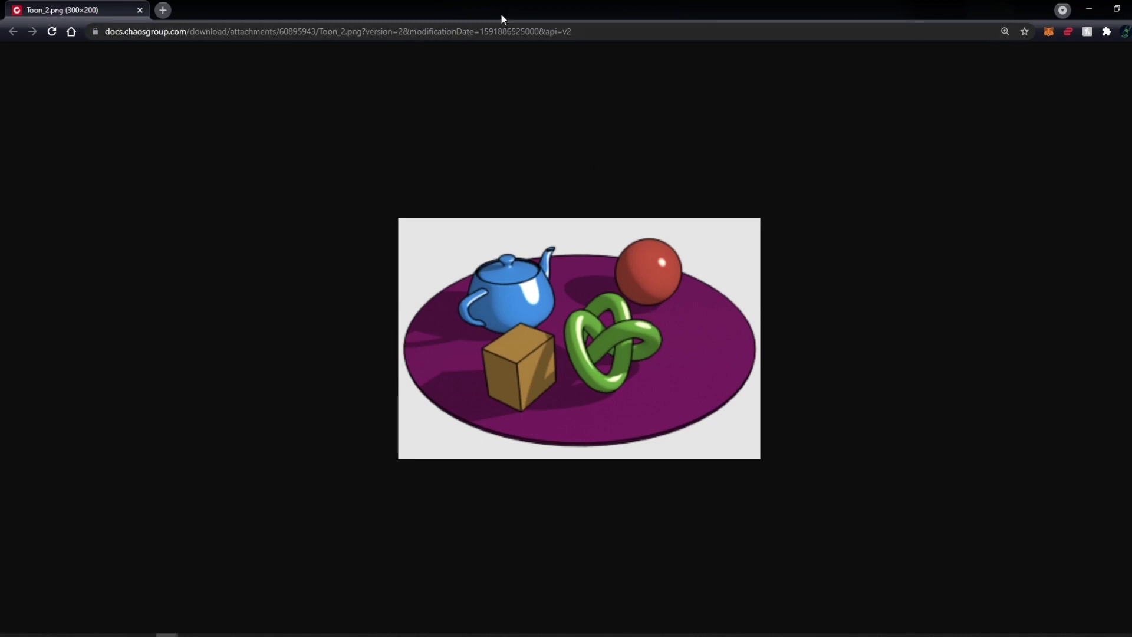
left_click(1089, 9)
left_click(1089, 9)
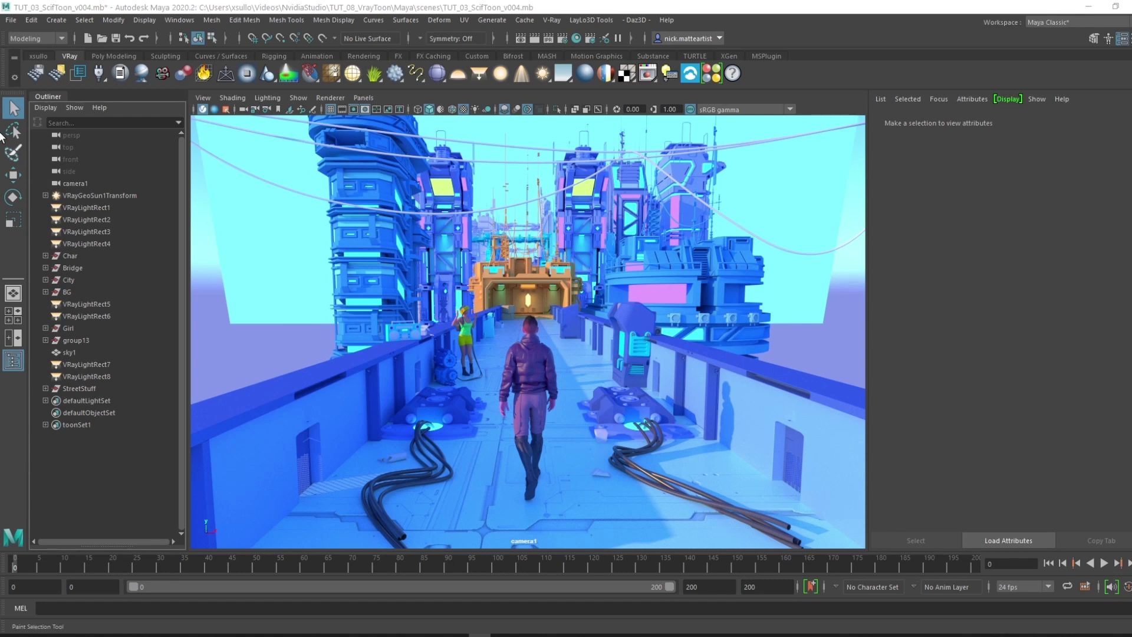
Add a VRayToon effect from Create > V-Ray > VRayToon, then select the Char group
left_click(59, 21)
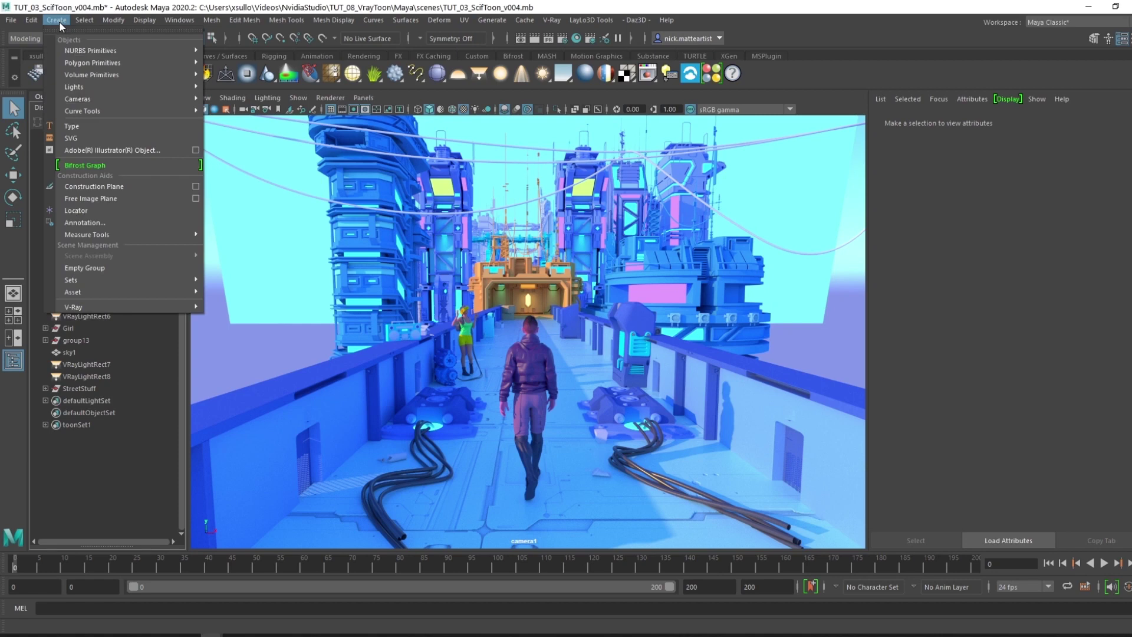
mouse_move(121, 308)
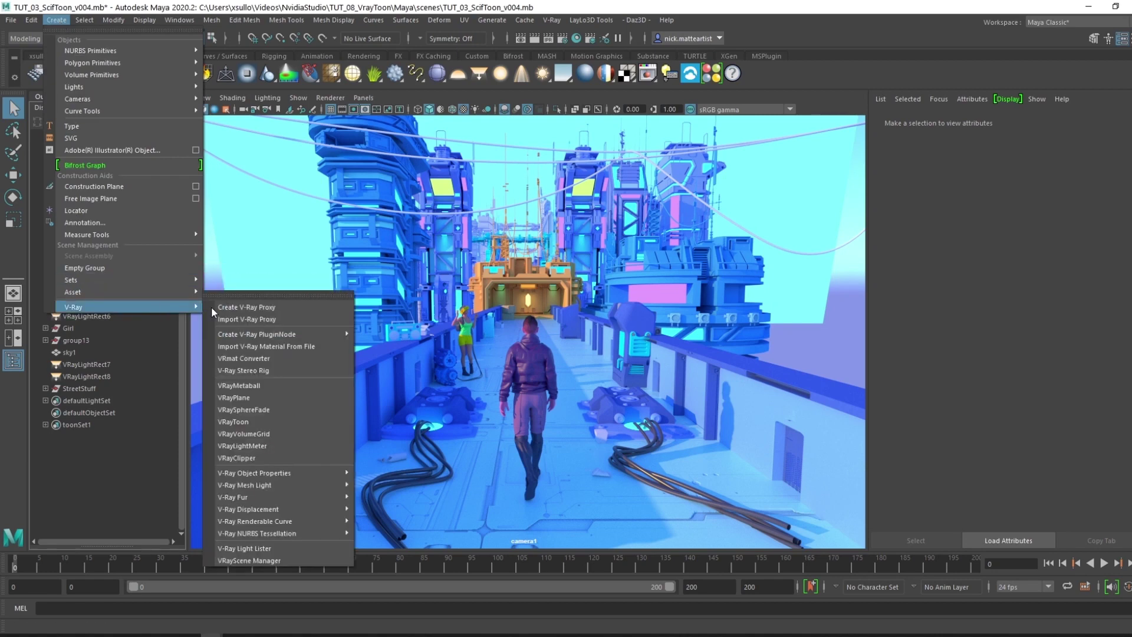
left_click(235, 425)
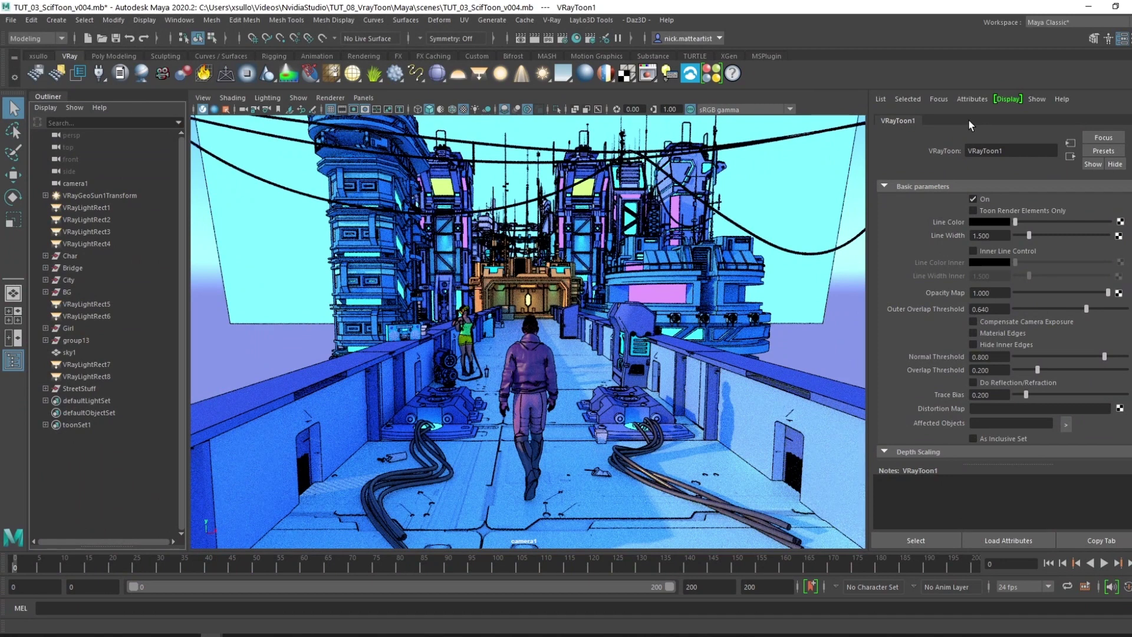
left_click(75, 255)
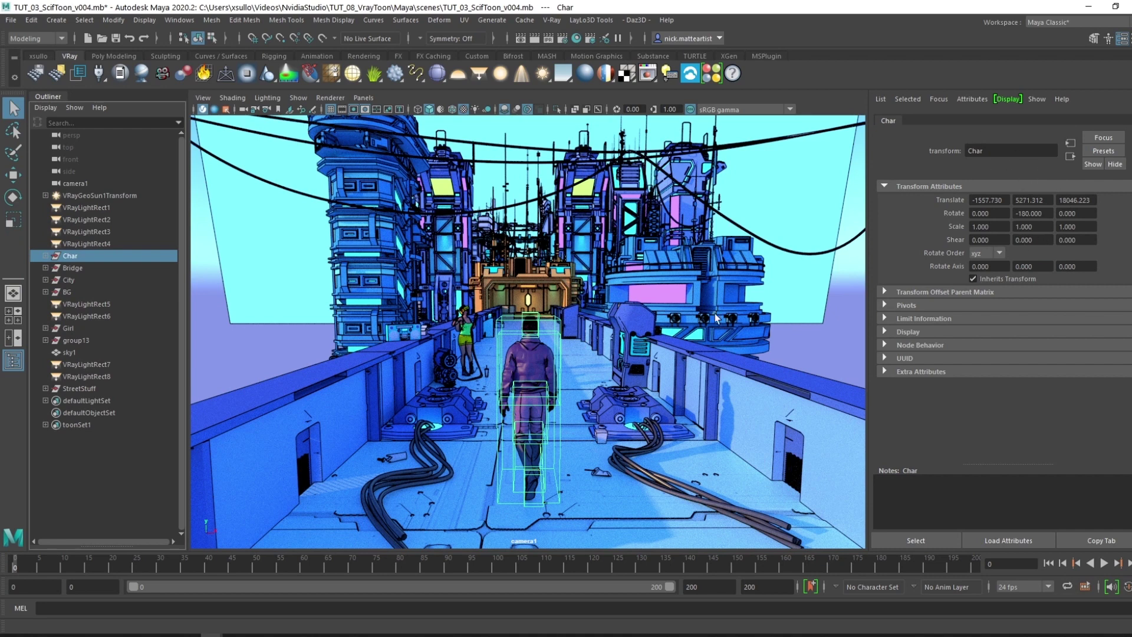
Turn off DAG Objects Only in the Outliner and load VRayToon1's parameters
left_click(118, 470)
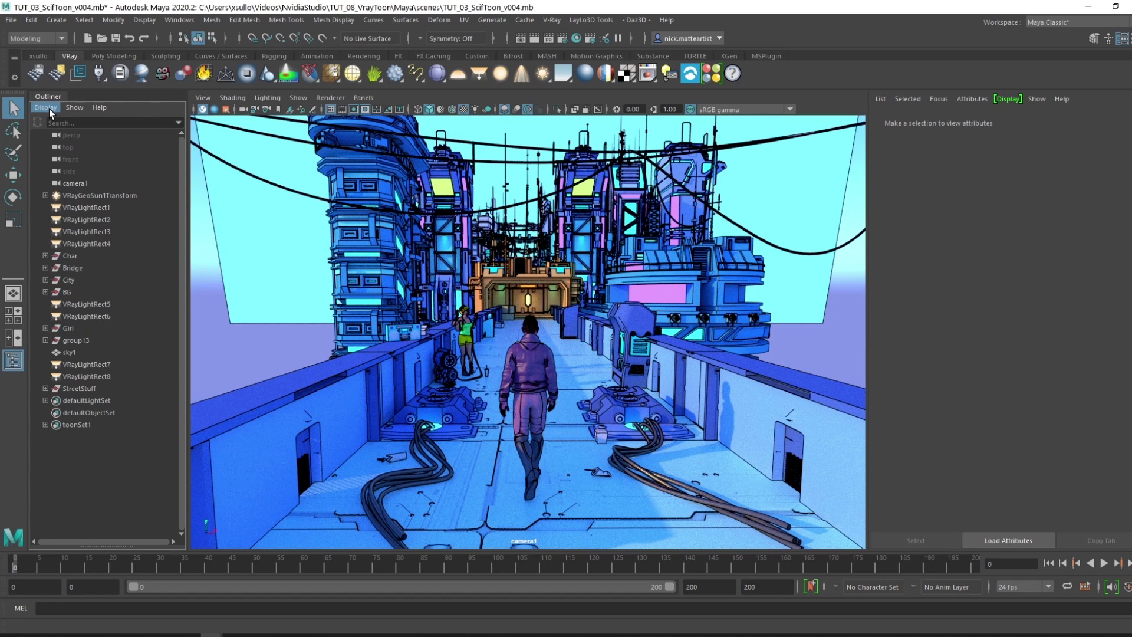
left_click(48, 109)
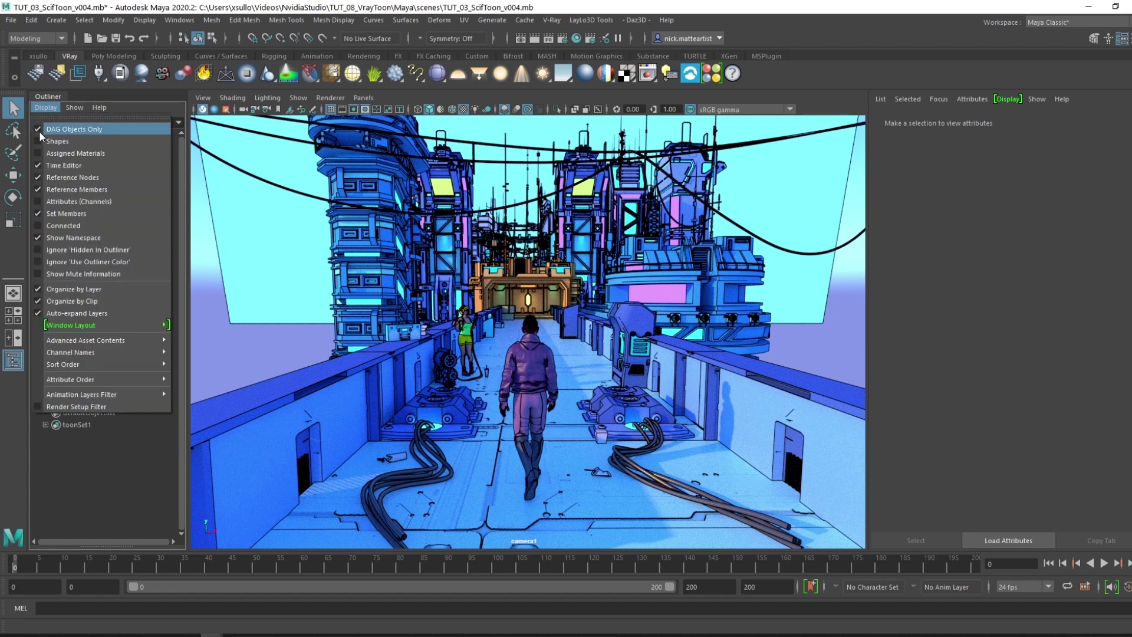
left_click(38, 129)
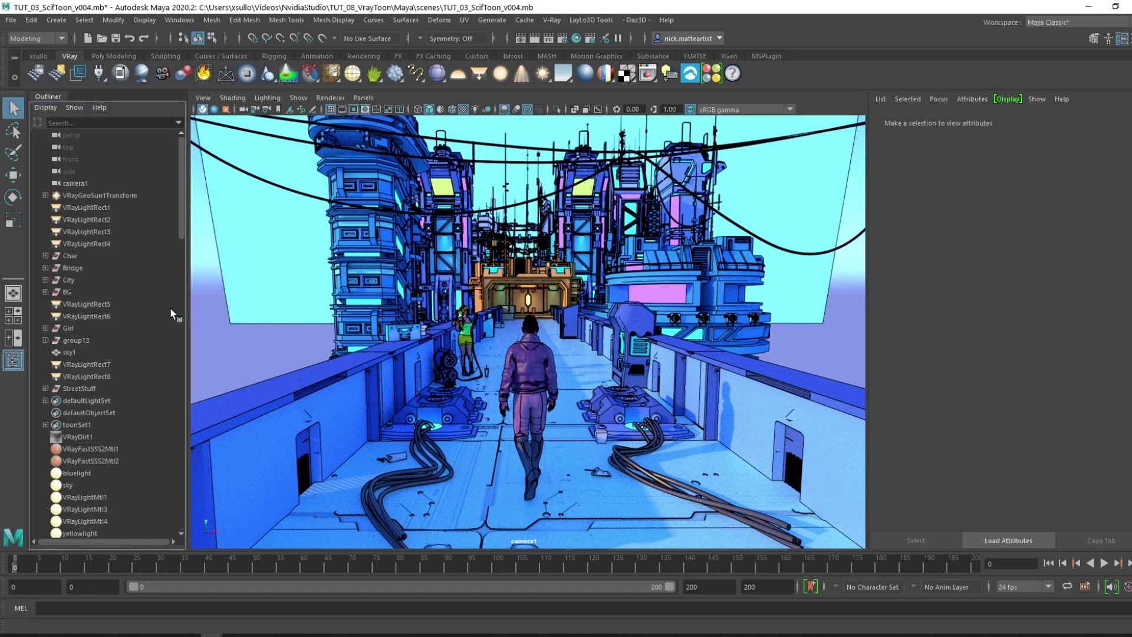
scroll(147, 304, "down", 10)
scroll(128, 300, "down", 3)
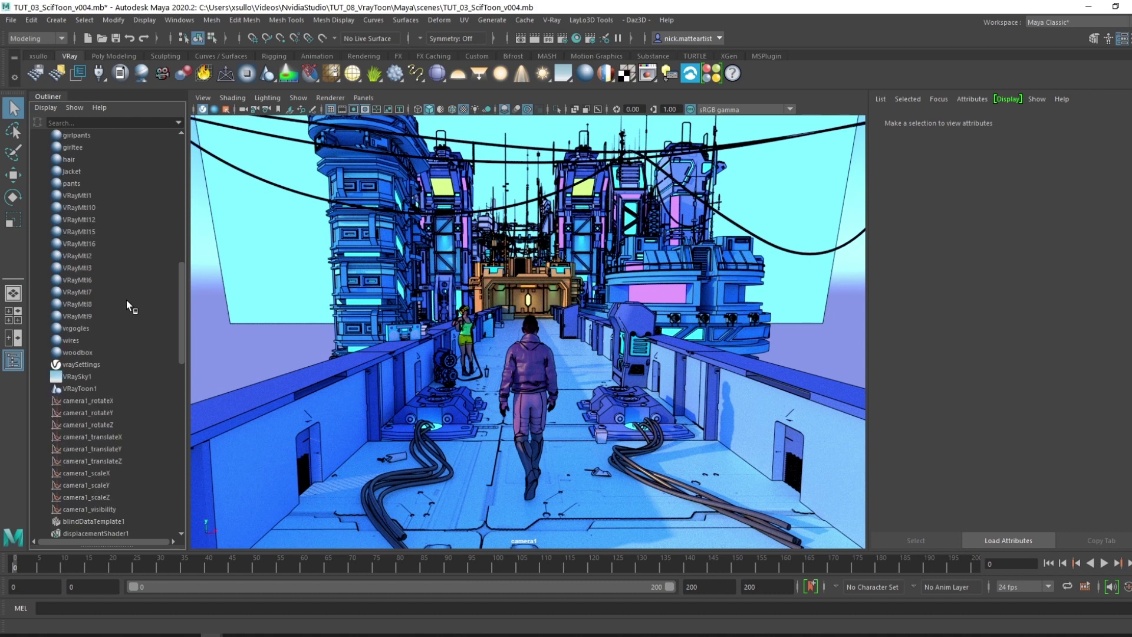
left_click(76, 388)
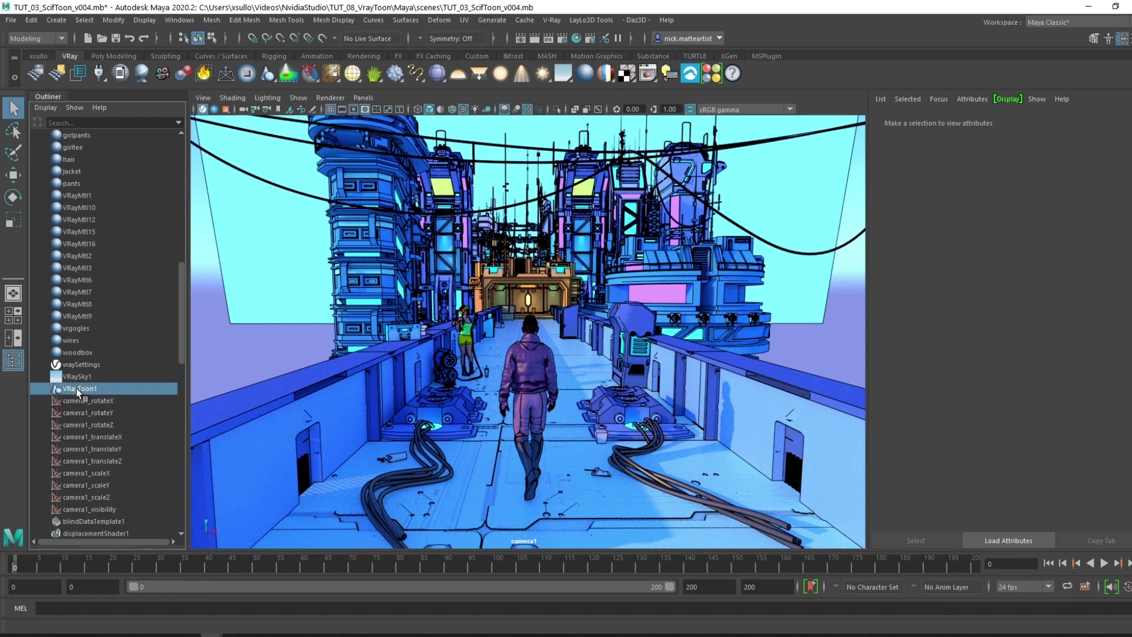
left_click(46, 108)
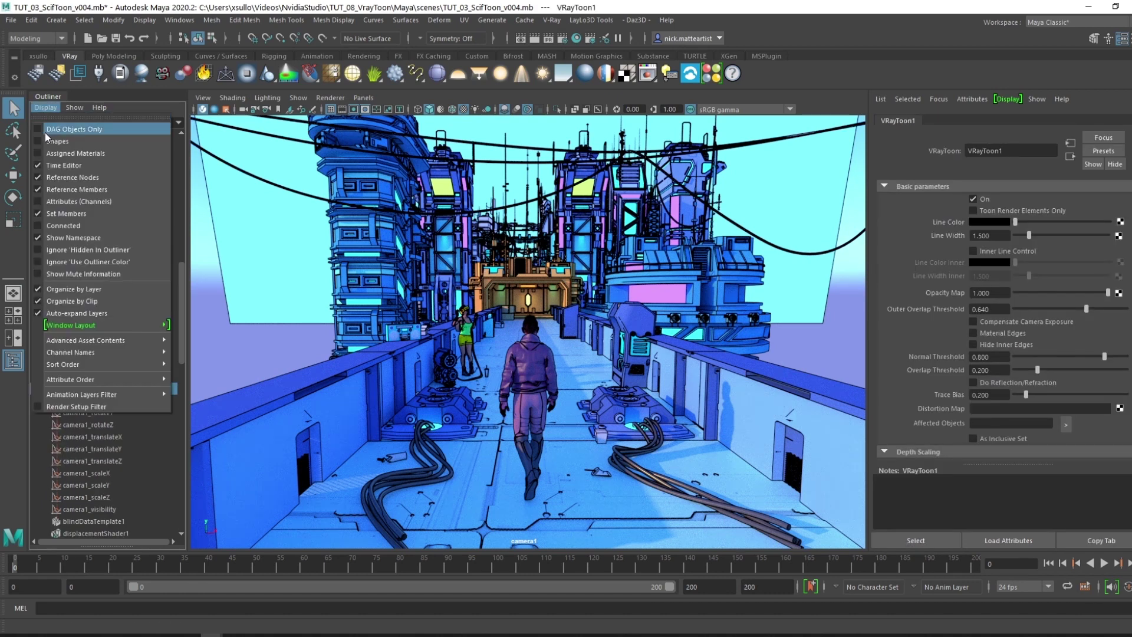
left_click(158, 107)
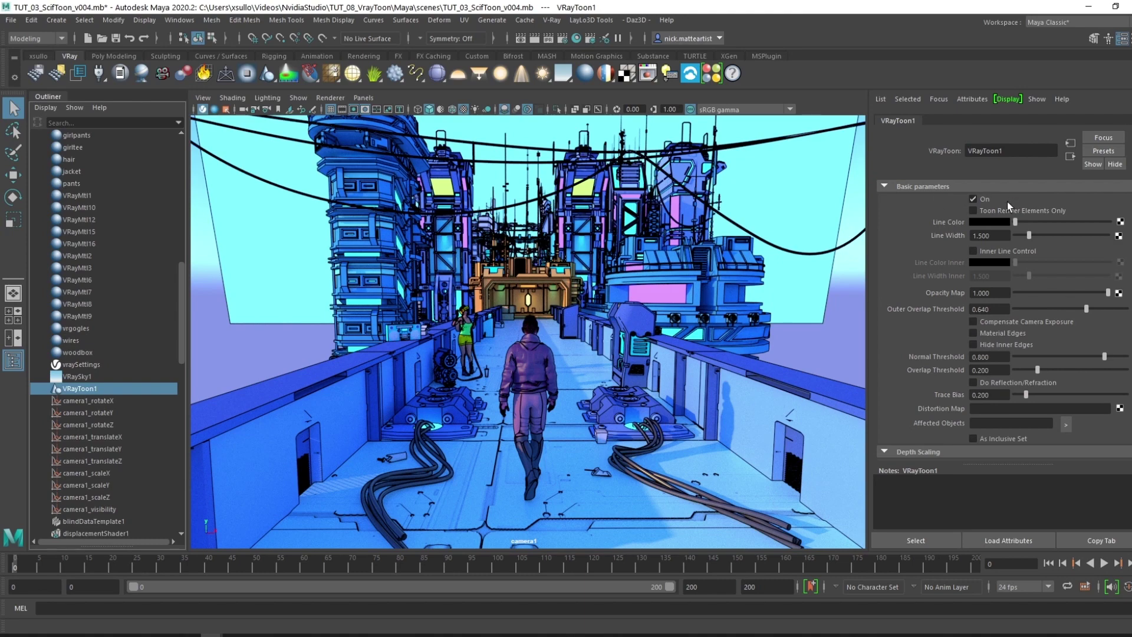
left_click(973, 199)
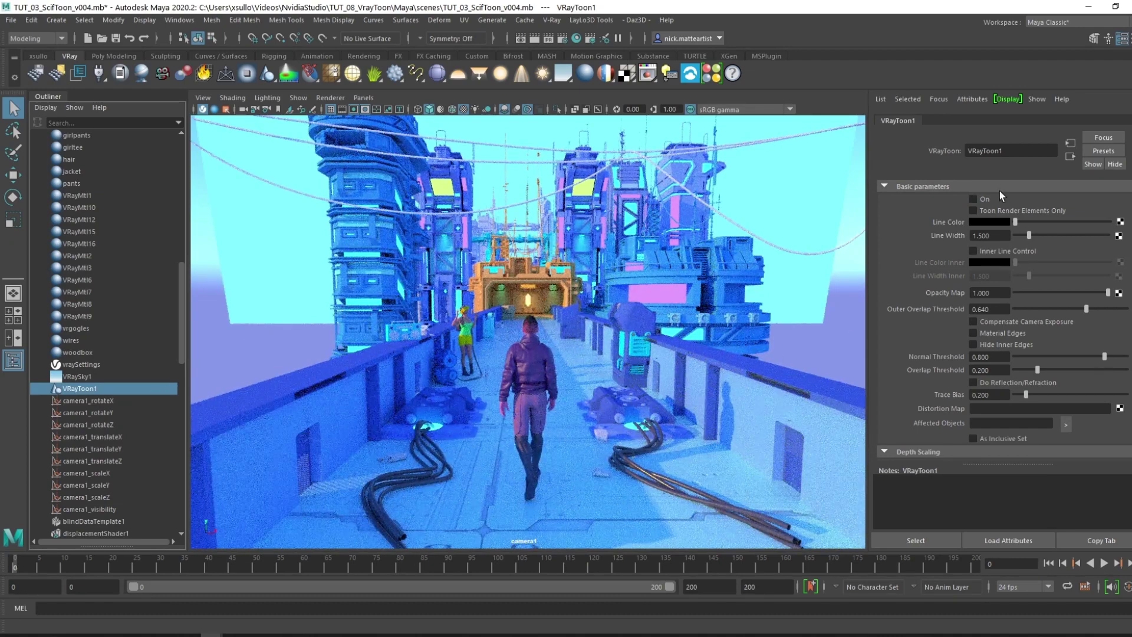
left_click(974, 200)
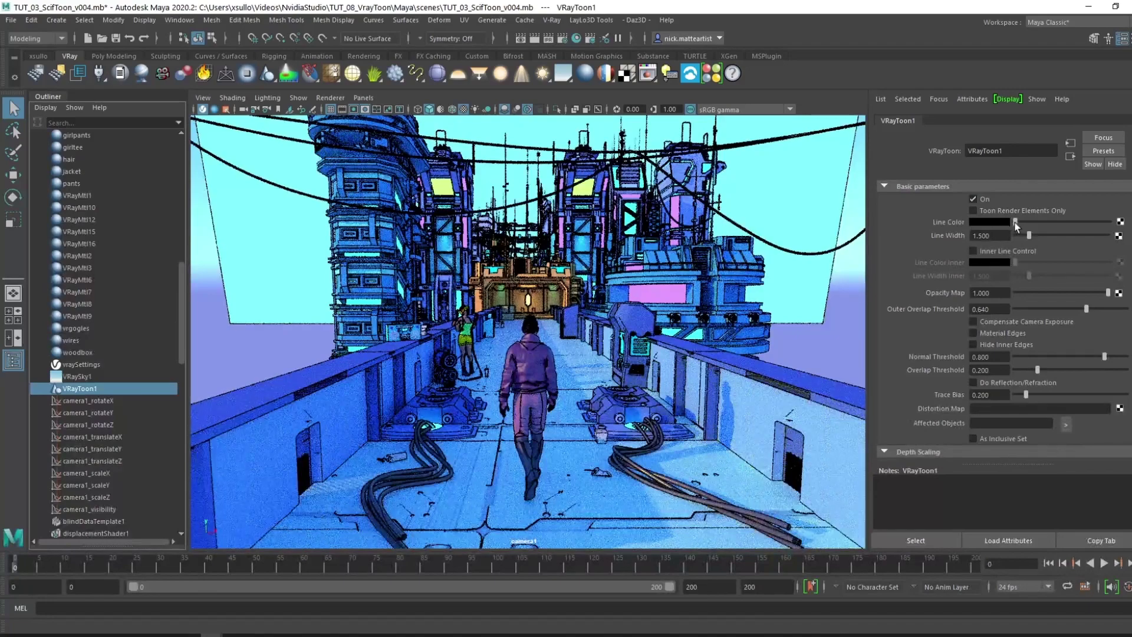
left_click_drag(1014, 223, 1033, 221)
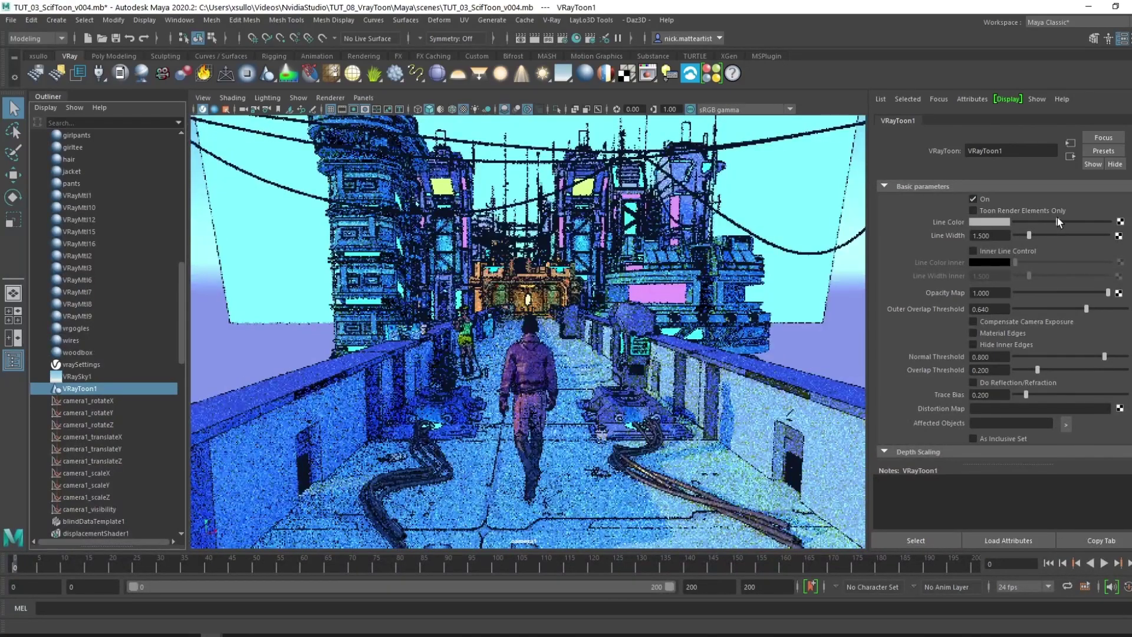
left_click_drag(1057, 220, 1060, 219)
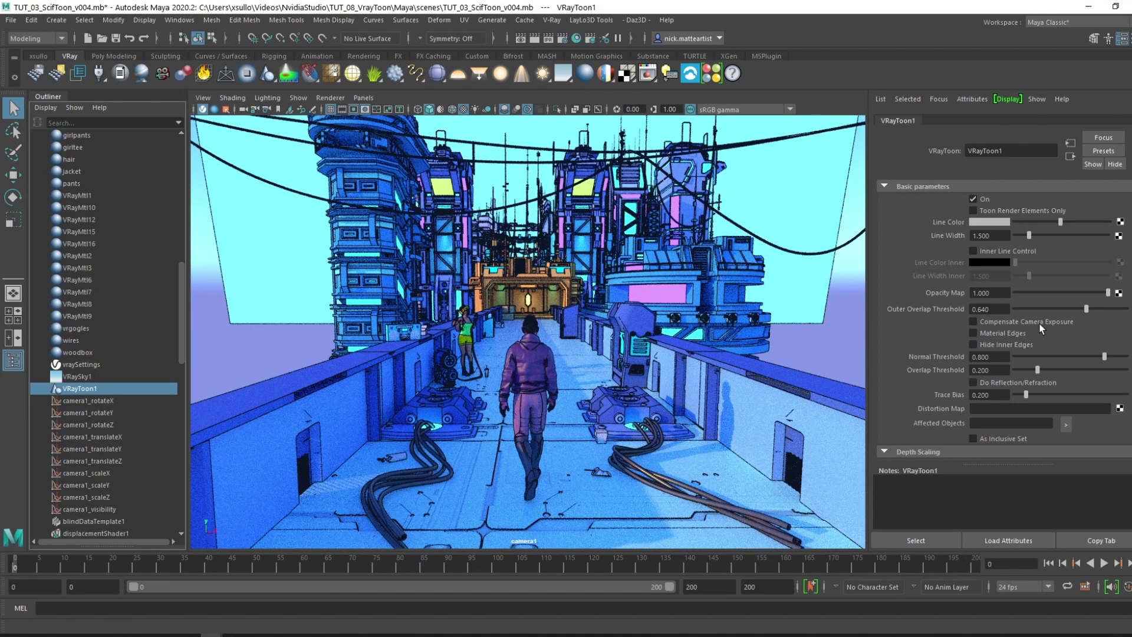
left_click(973, 322)
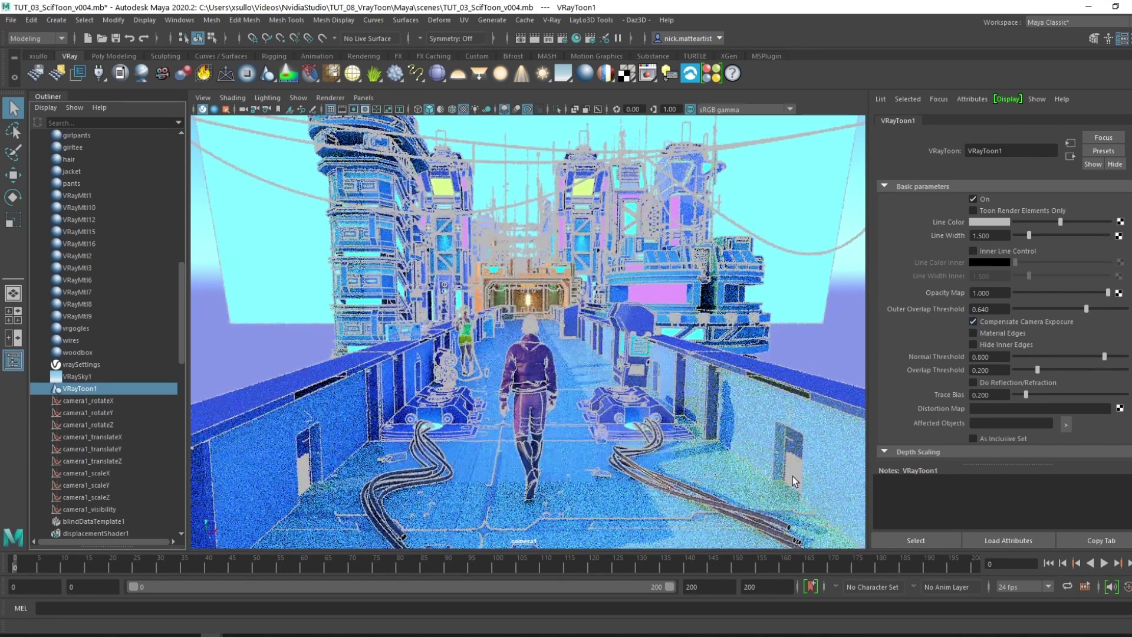
left_click(989, 222)
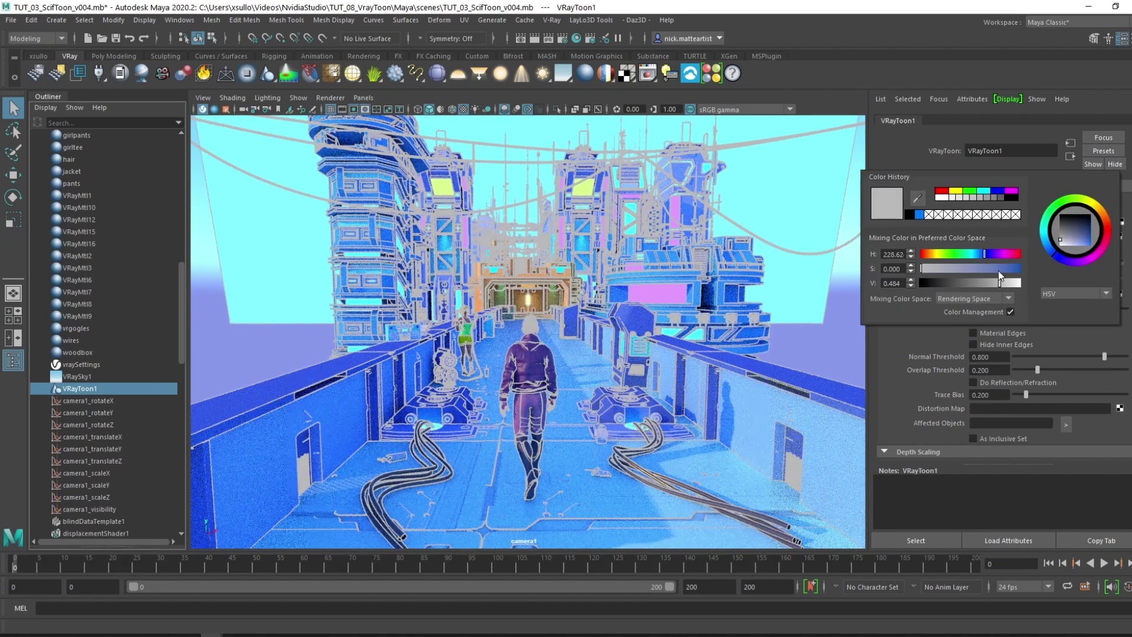
left_click_drag(999, 271, 1026, 269)
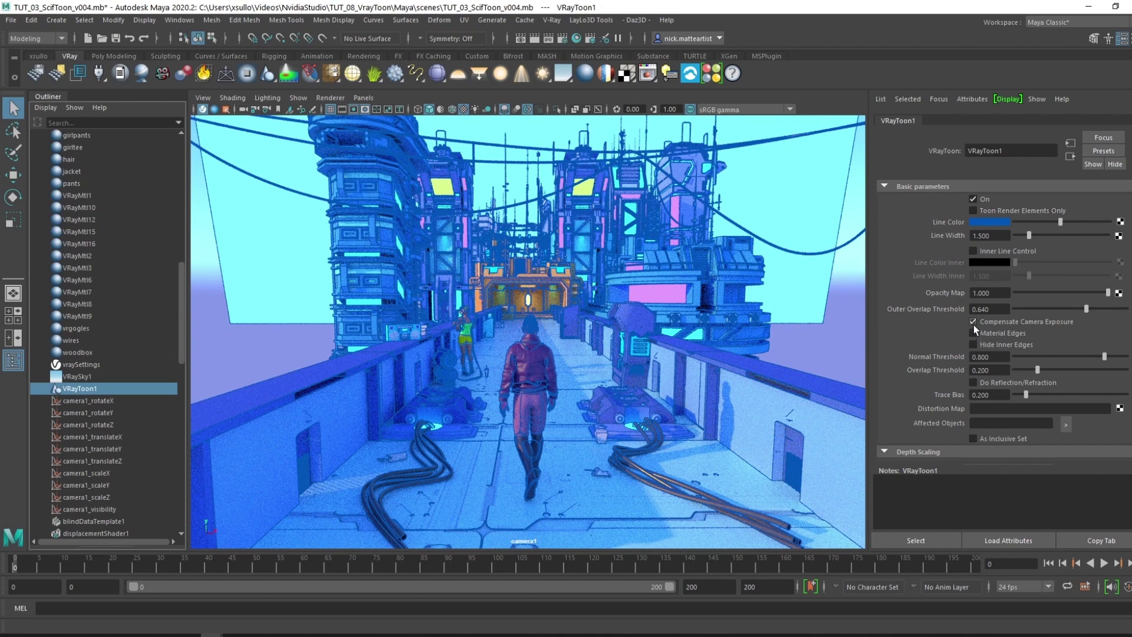
left_click(998, 225)
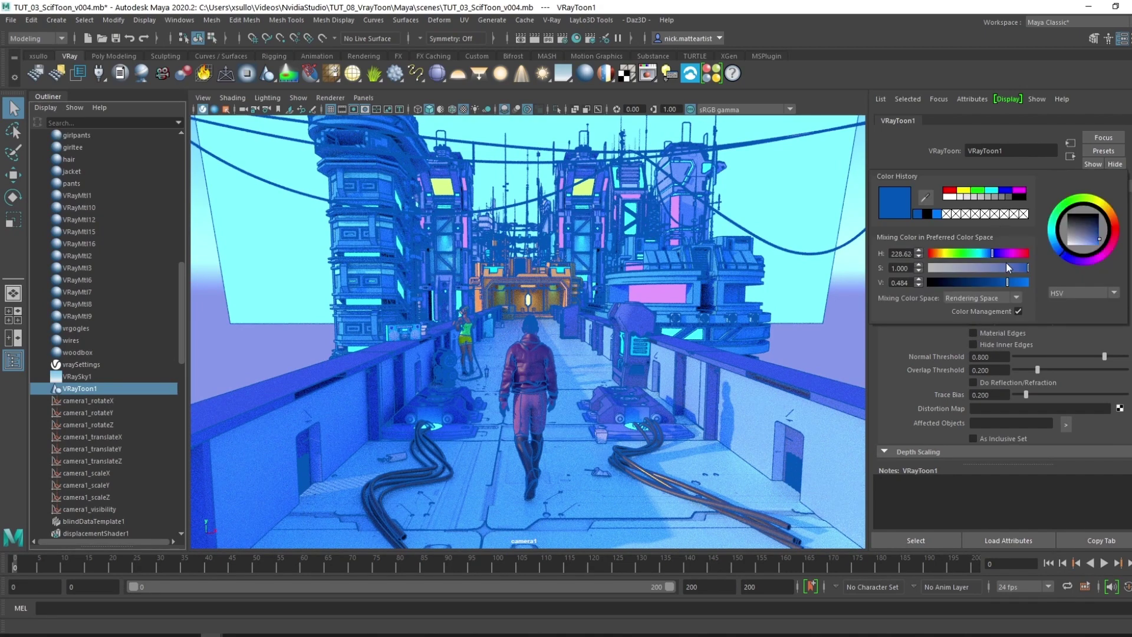
left_click_drag(1057, 244, 1063, 253)
left_click_drag(1007, 282, 928, 282)
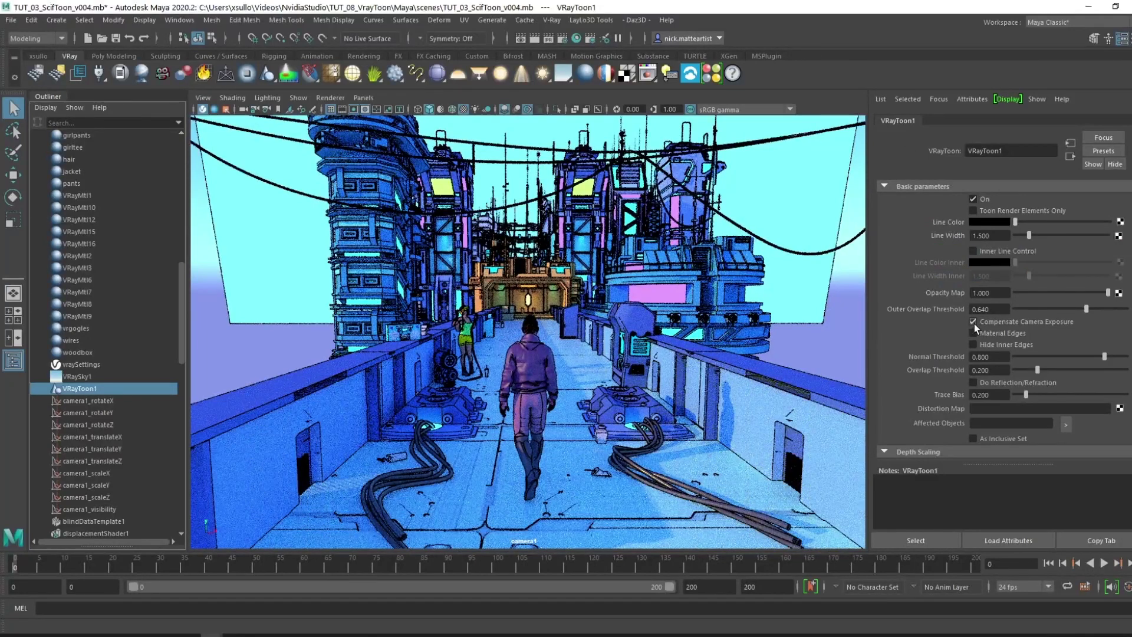
left_click(974, 322)
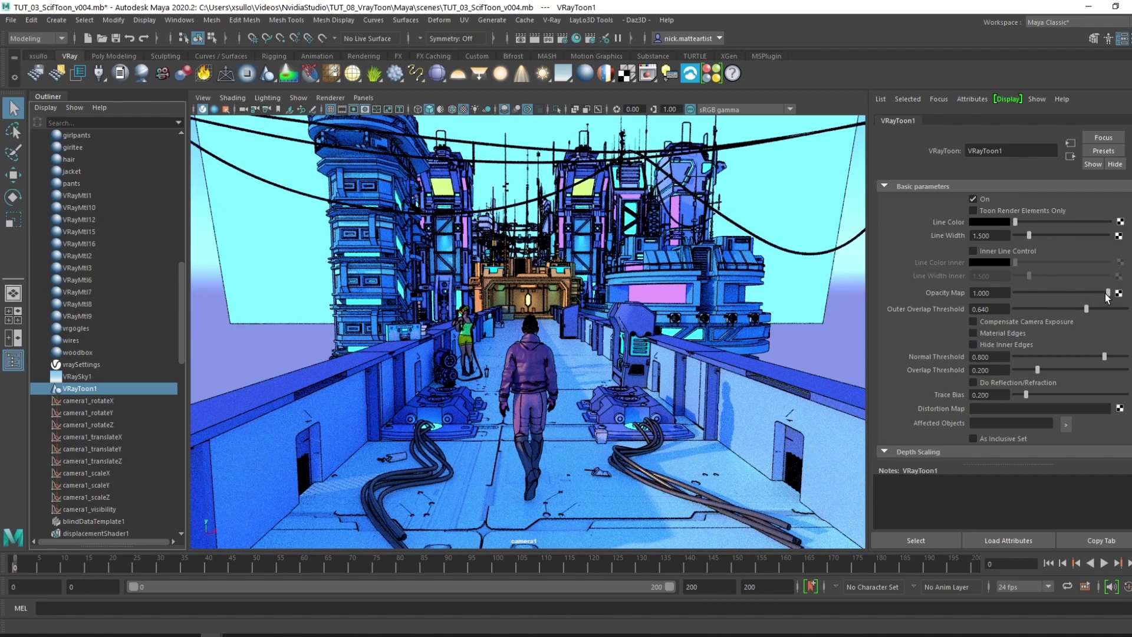
left_click_drag(1108, 293, 899, 302)
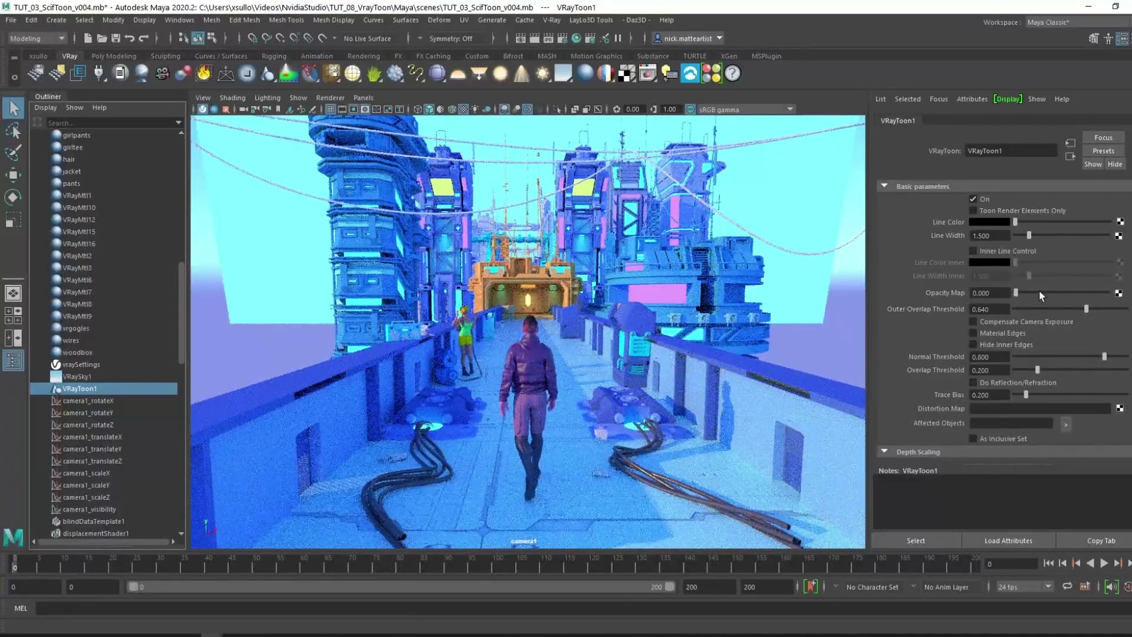
left_click_drag(1088, 294, 1077, 295)
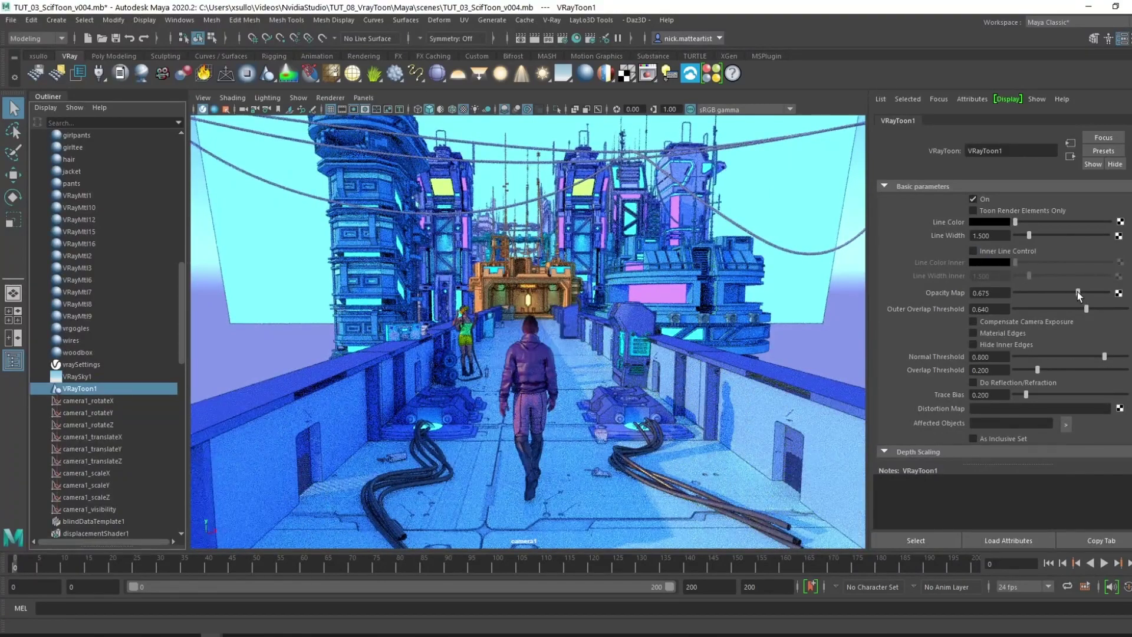
left_click_drag(1078, 292, 1116, 298)
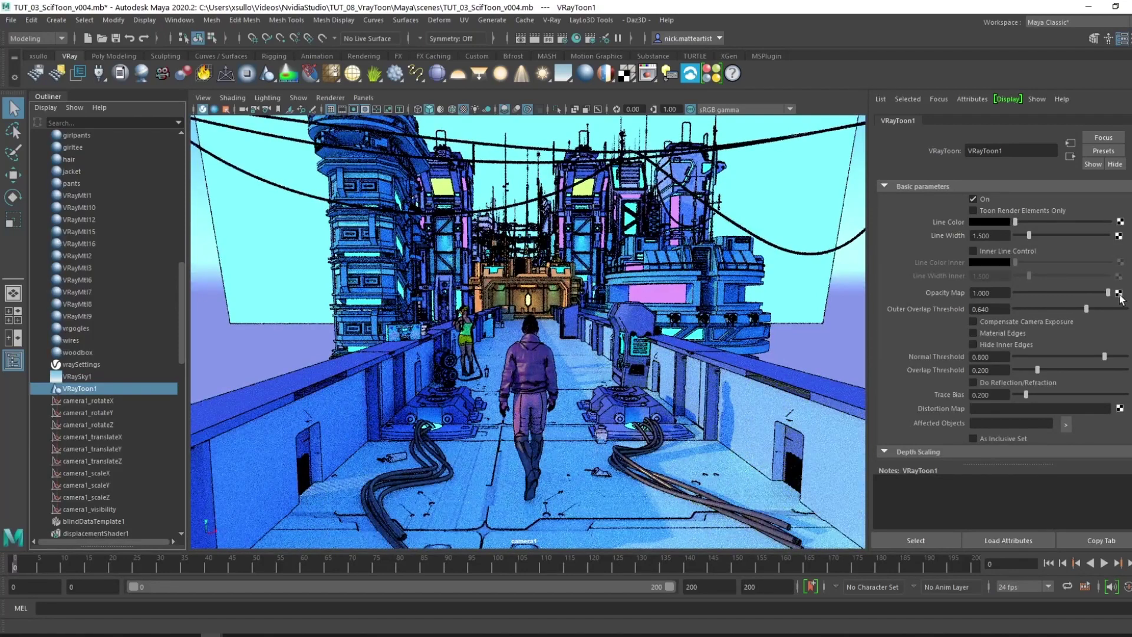
left_click(973, 345)
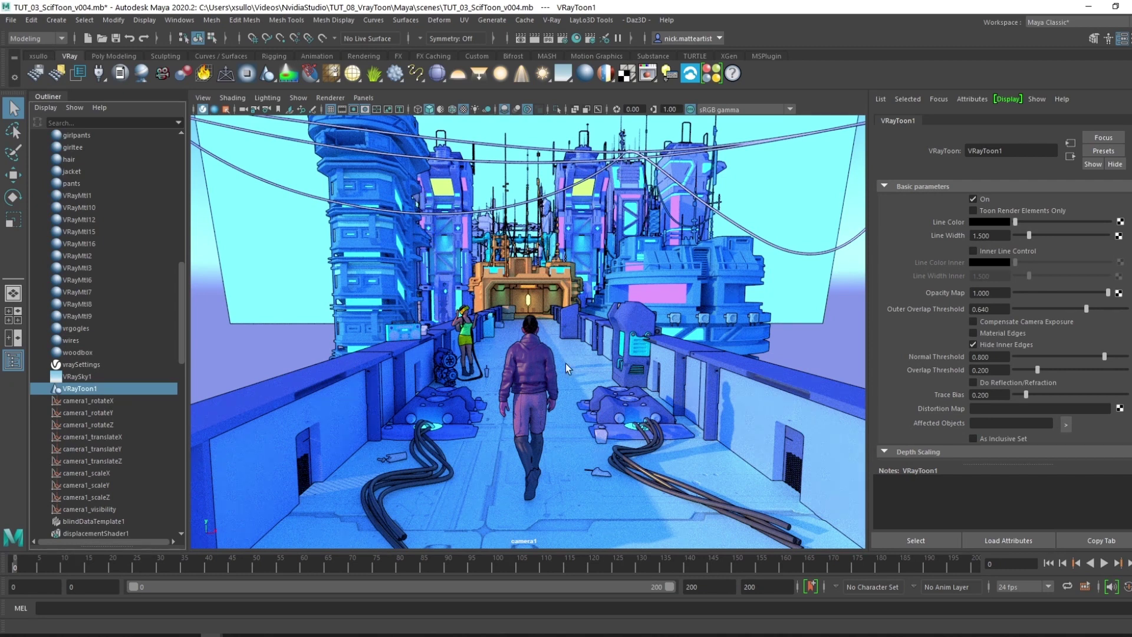
left_click(973, 344)
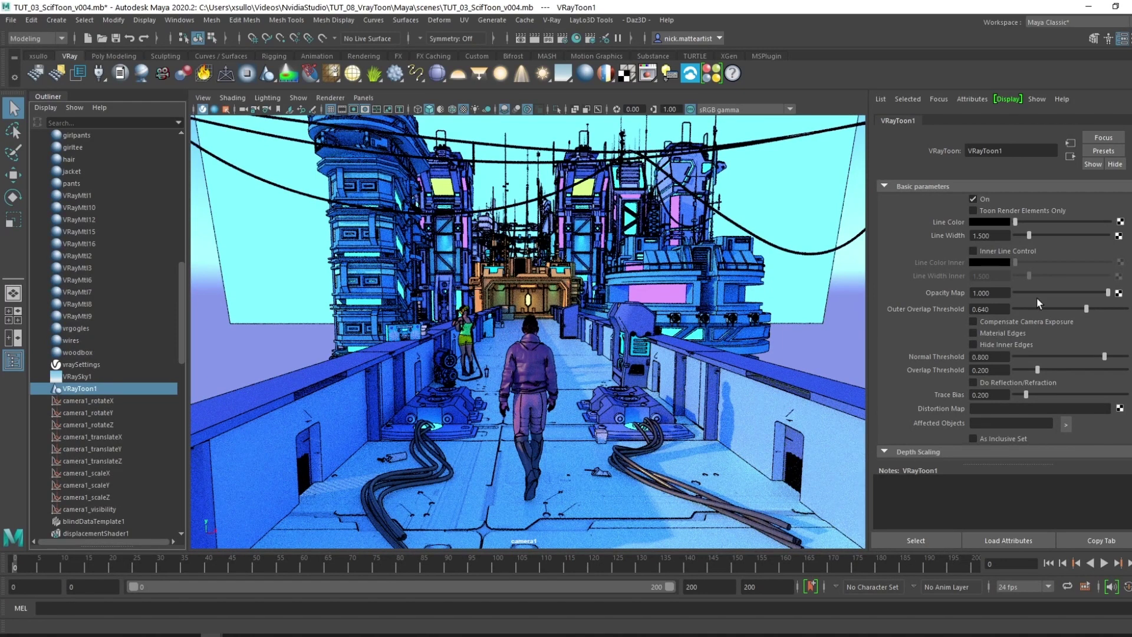
Enable As Inclusive Set on VRayToon1
scroll(1003, 318, "down", 5)
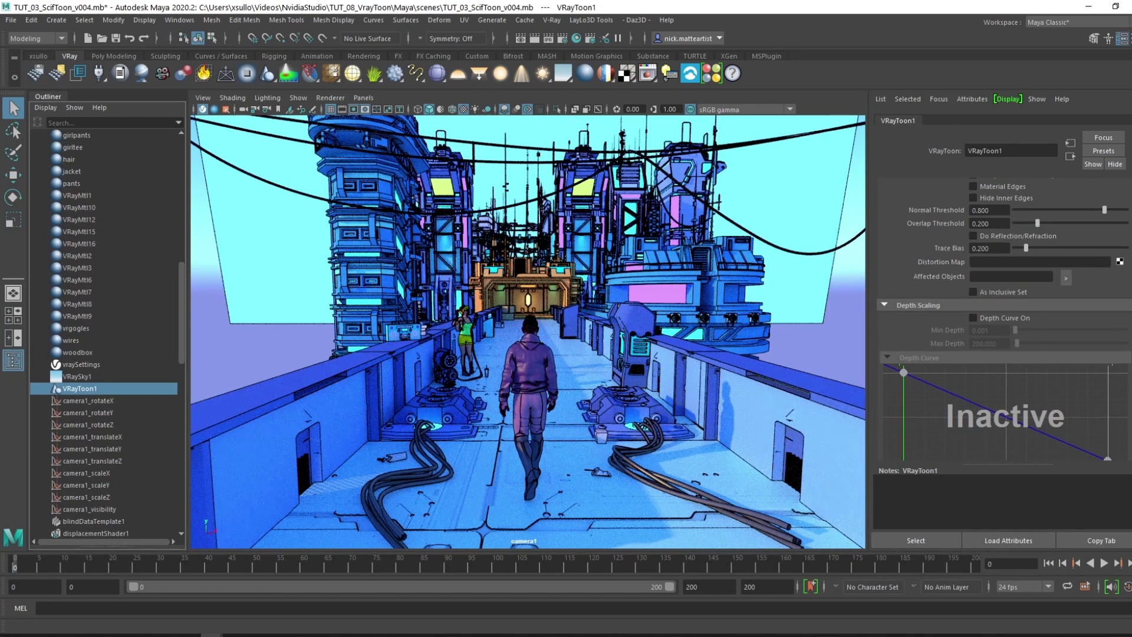
scroll(1004, 382, "down", 1)
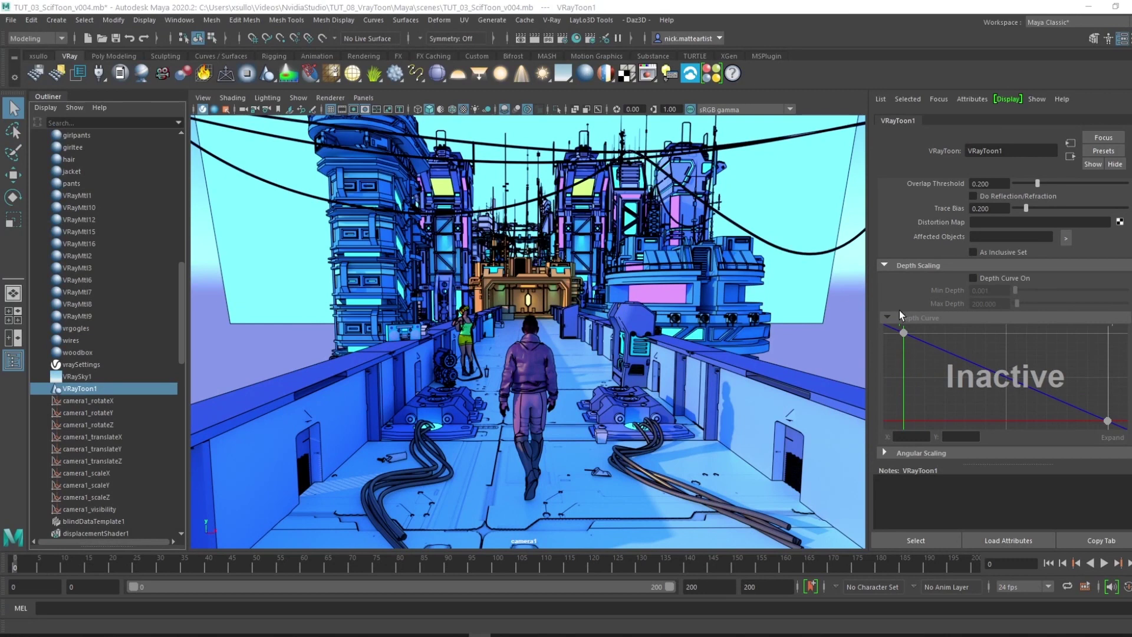
scroll(965, 311, "up", 2)
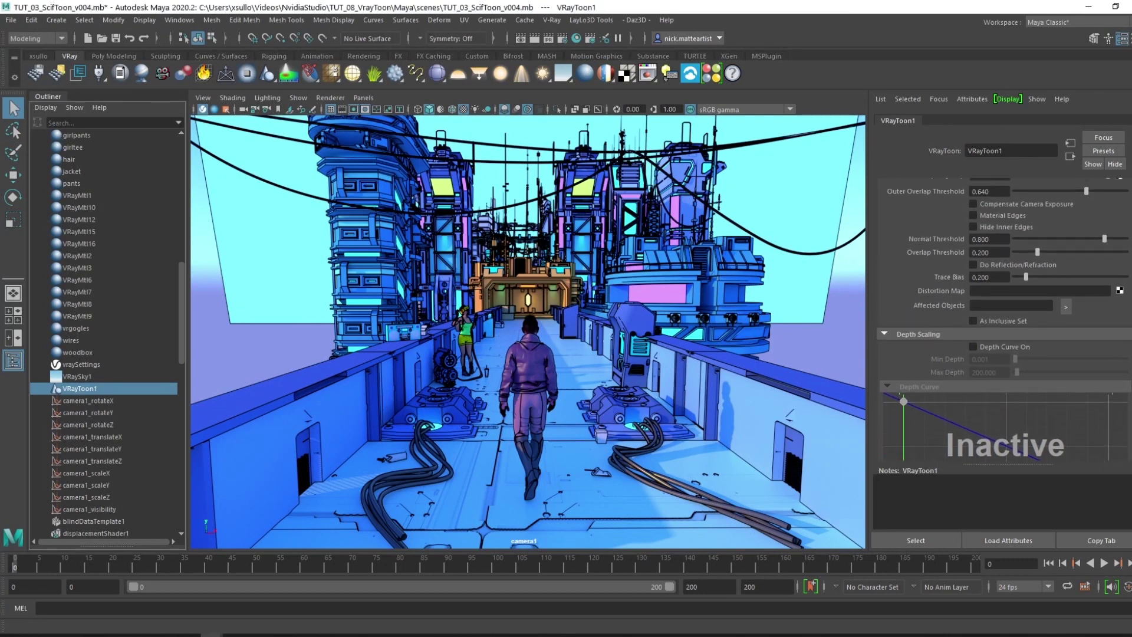
left_click(974, 321)
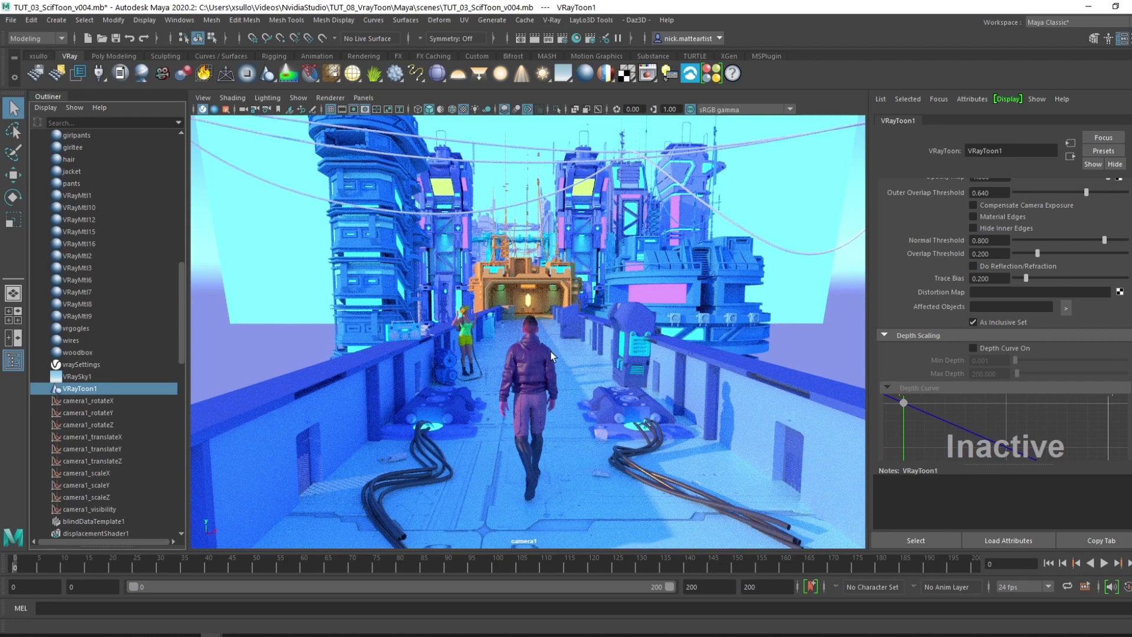
Create toonSet2 as VRayToon1's affected objects and add Char to it in the Relationship Editor
left_click(1066, 309)
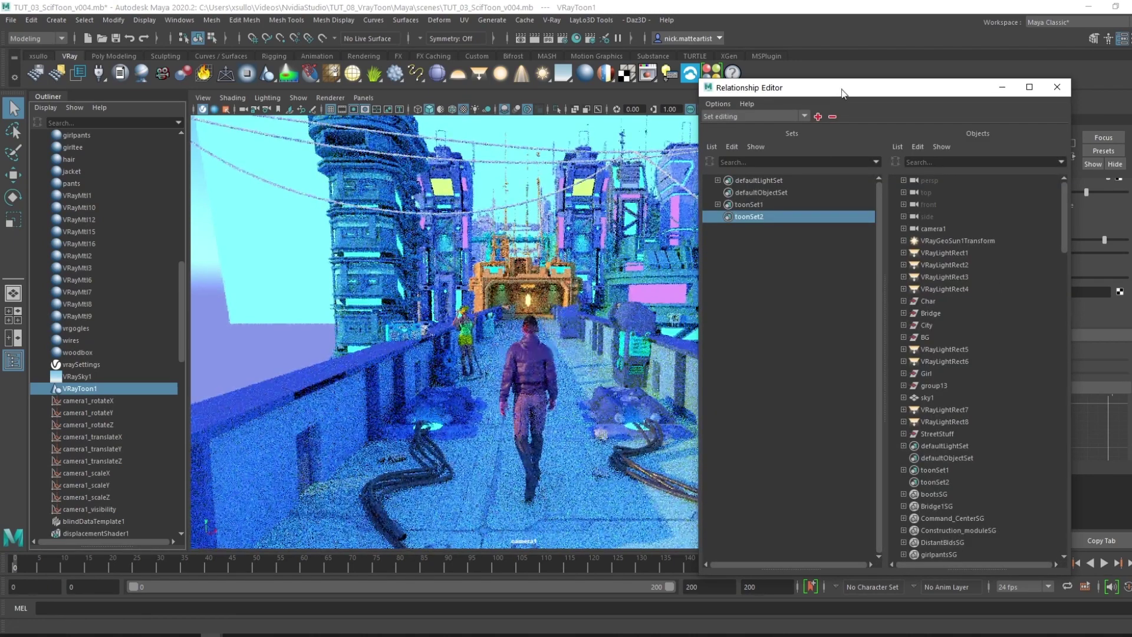
left_click_drag(847, 92, 776, 82)
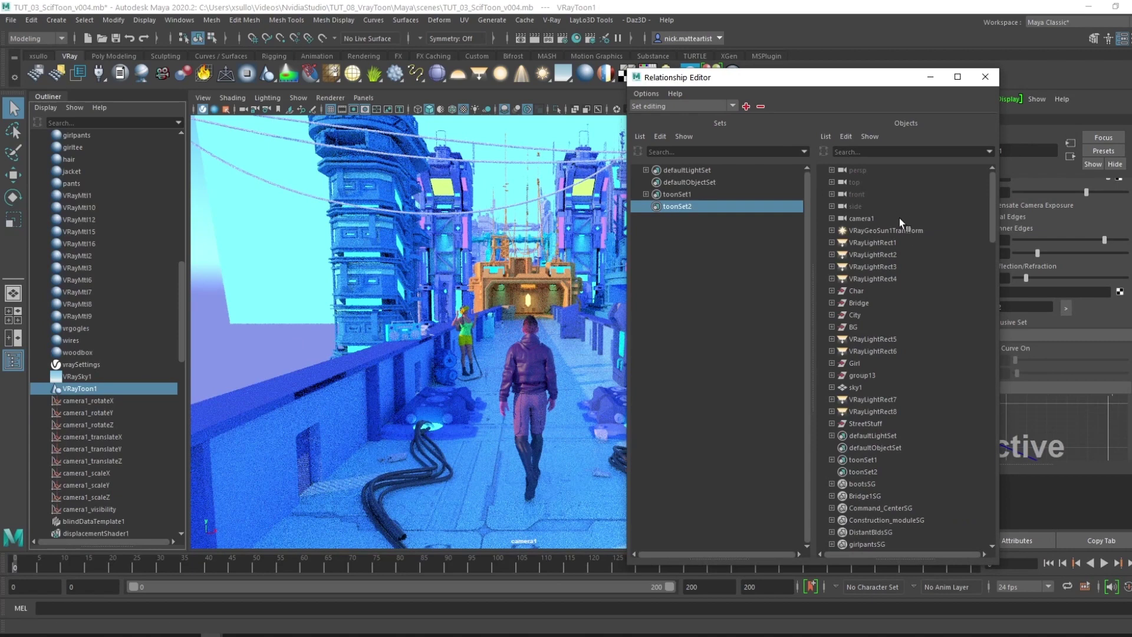
left_click_drag(817, 84, 907, 76)
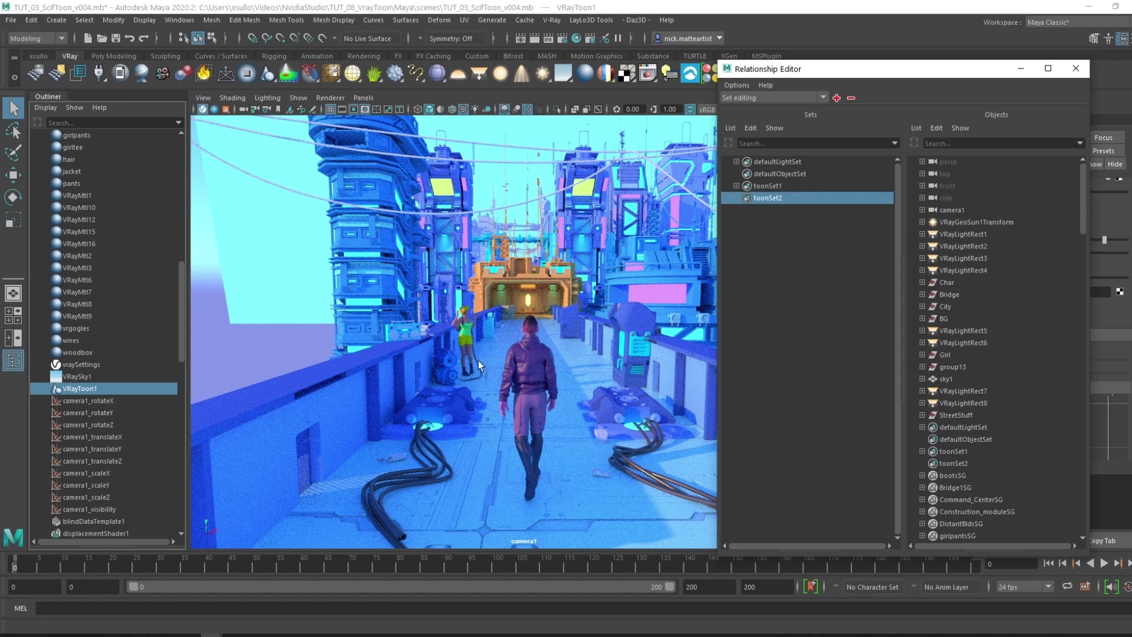
left_click(947, 282)
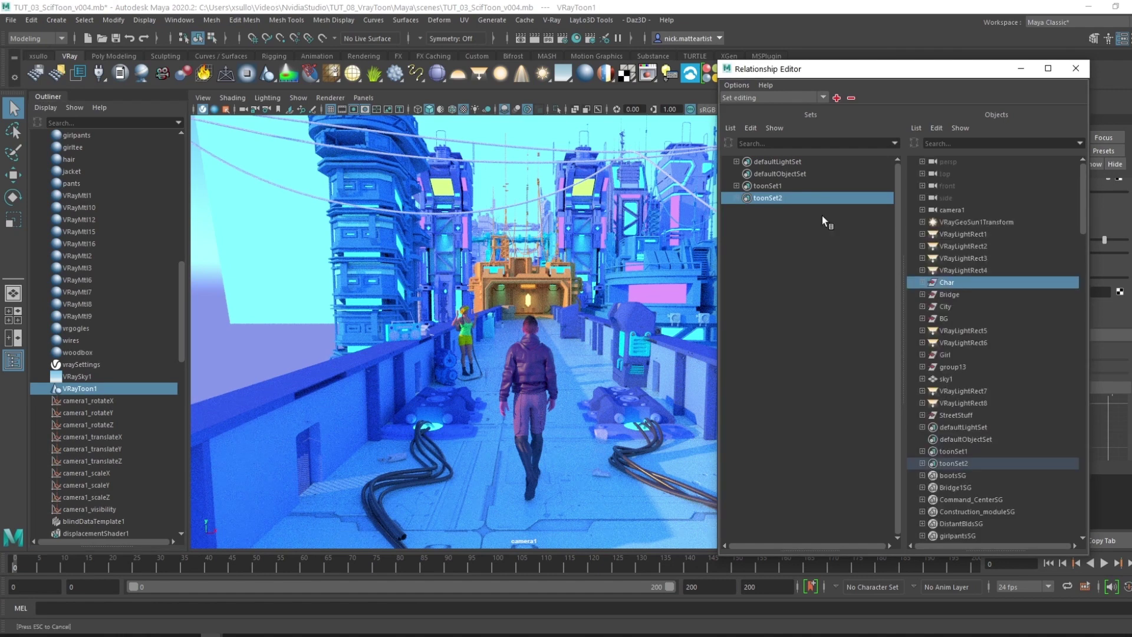
left_click(330, 97)
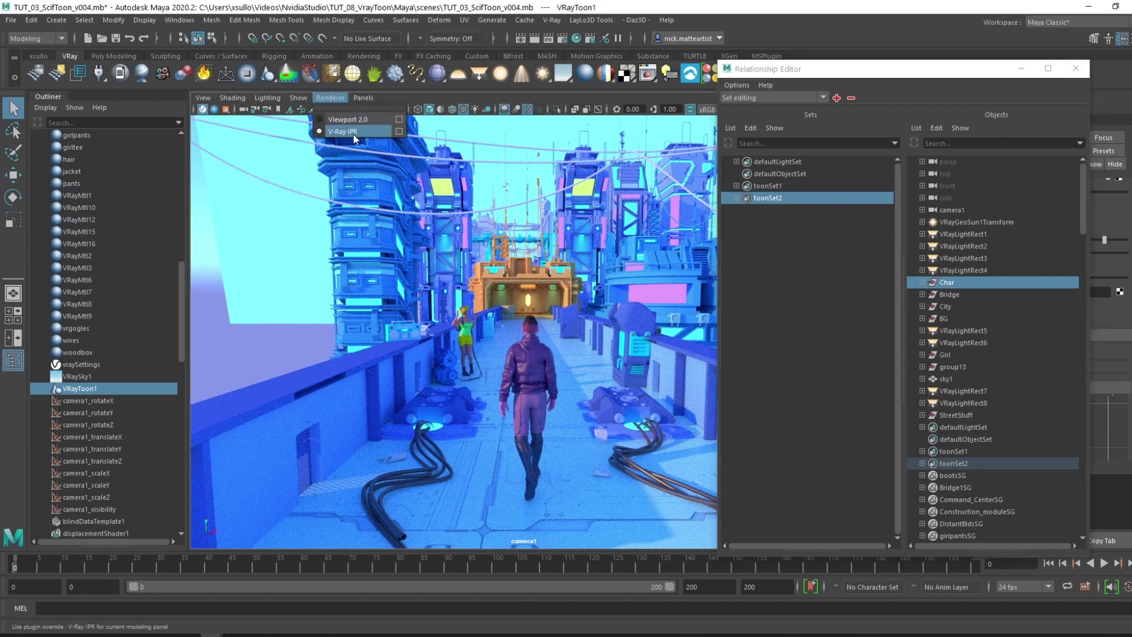
Switch the viewport renderer to V-Ray IPR
left_click(351, 131)
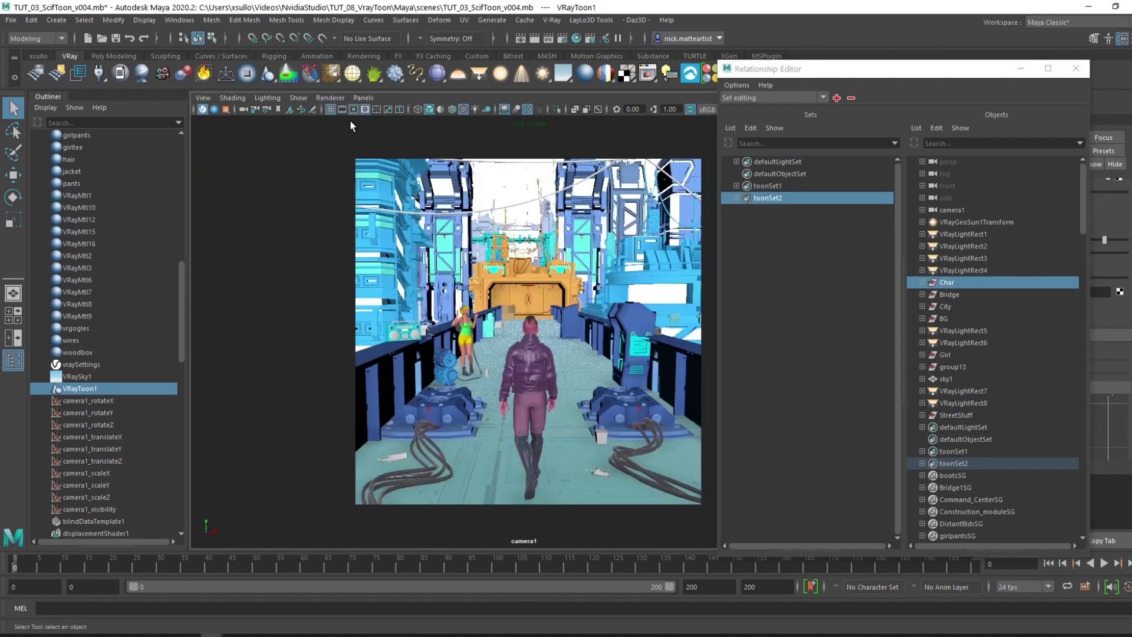
left_click(337, 100)
left_click(343, 131)
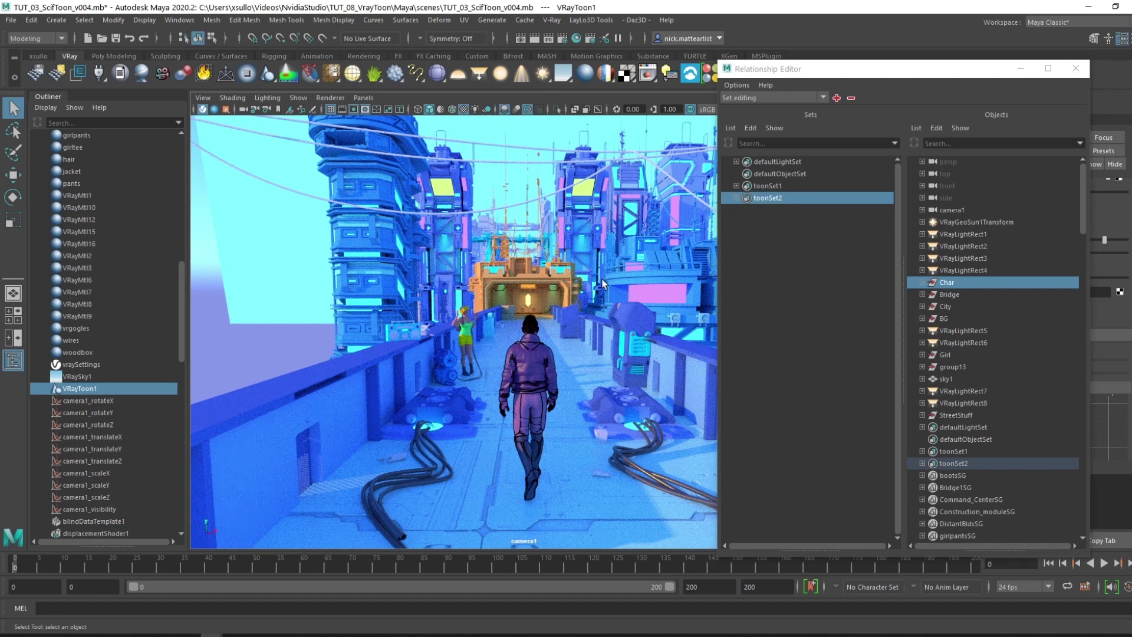
Set VRayToon1's Line Width to 2
left_click_drag(951, 76, 809, 83)
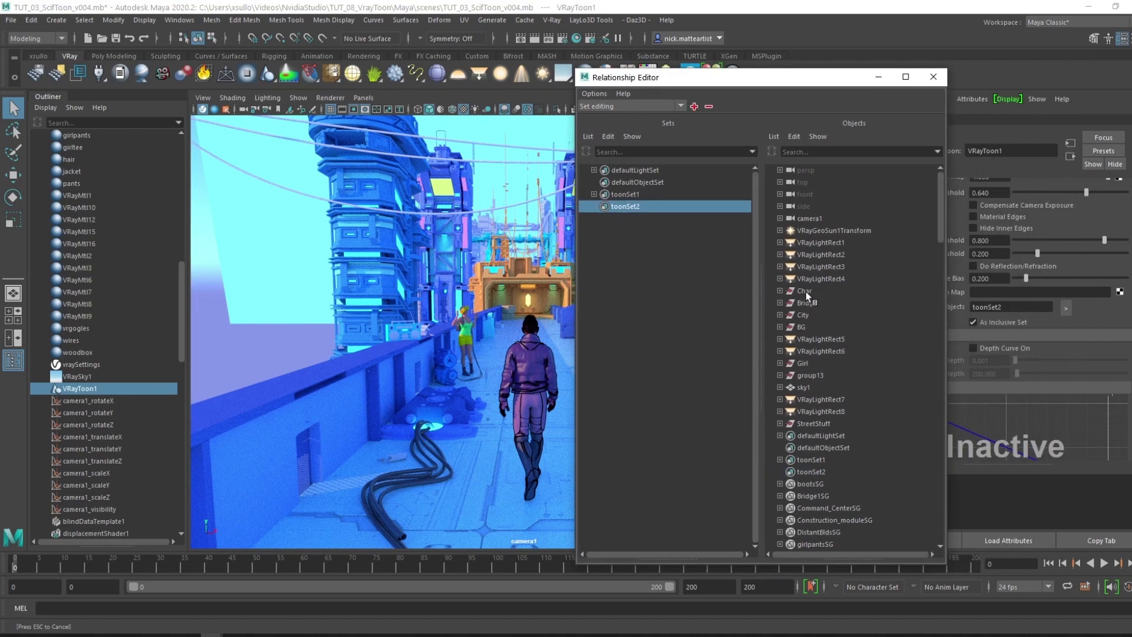
left_click(805, 291)
scroll(1038, 265, "up", 3)
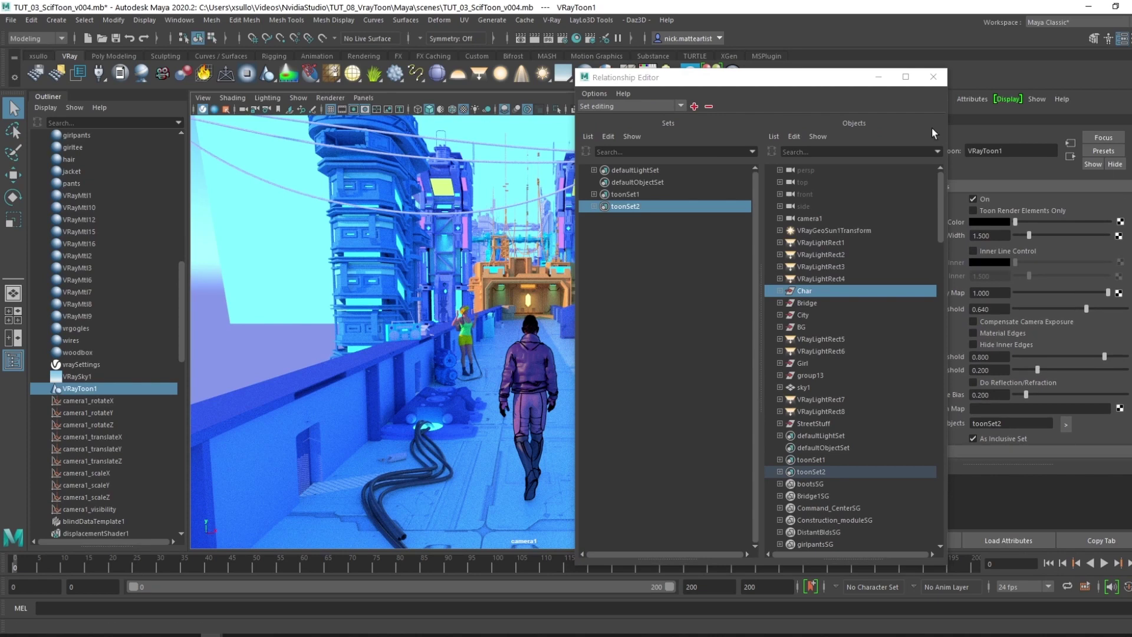
left_click_drag(843, 86, 801, 83)
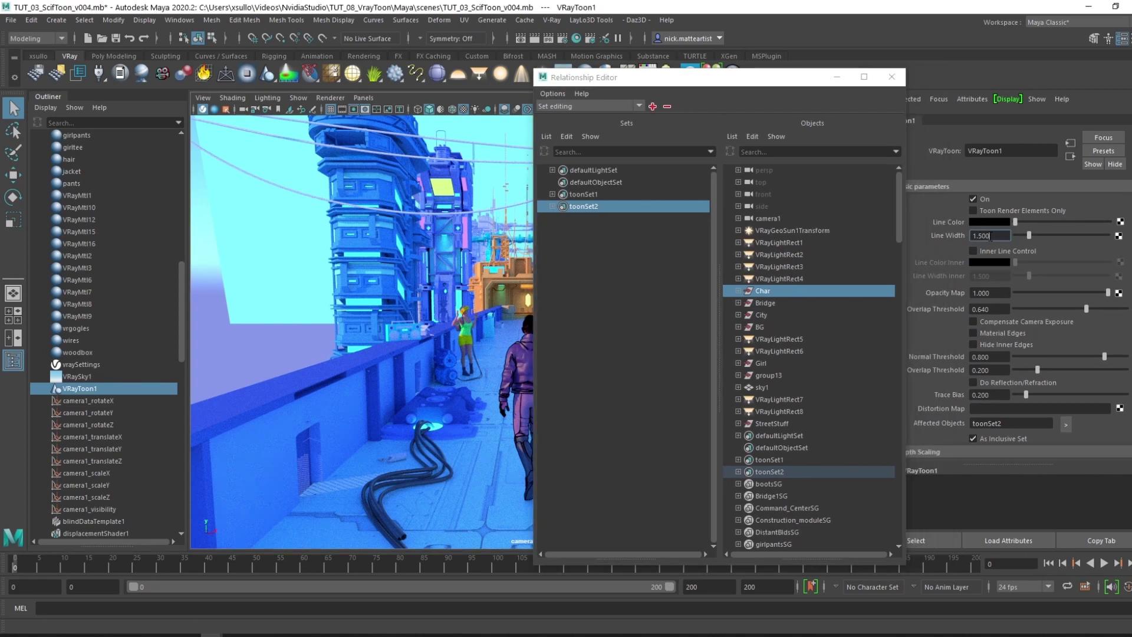
double_click(991, 236)
type("2")
key("Return")
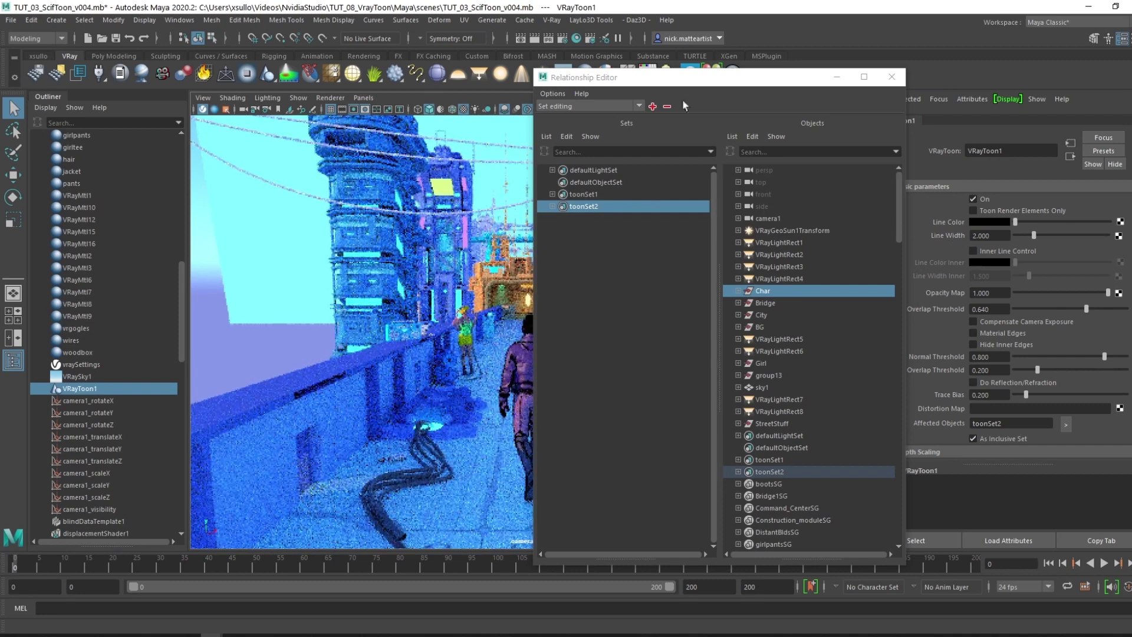
Close the Relationship Editor to uncover the viewport
left_click_drag(681, 78, 168, 61)
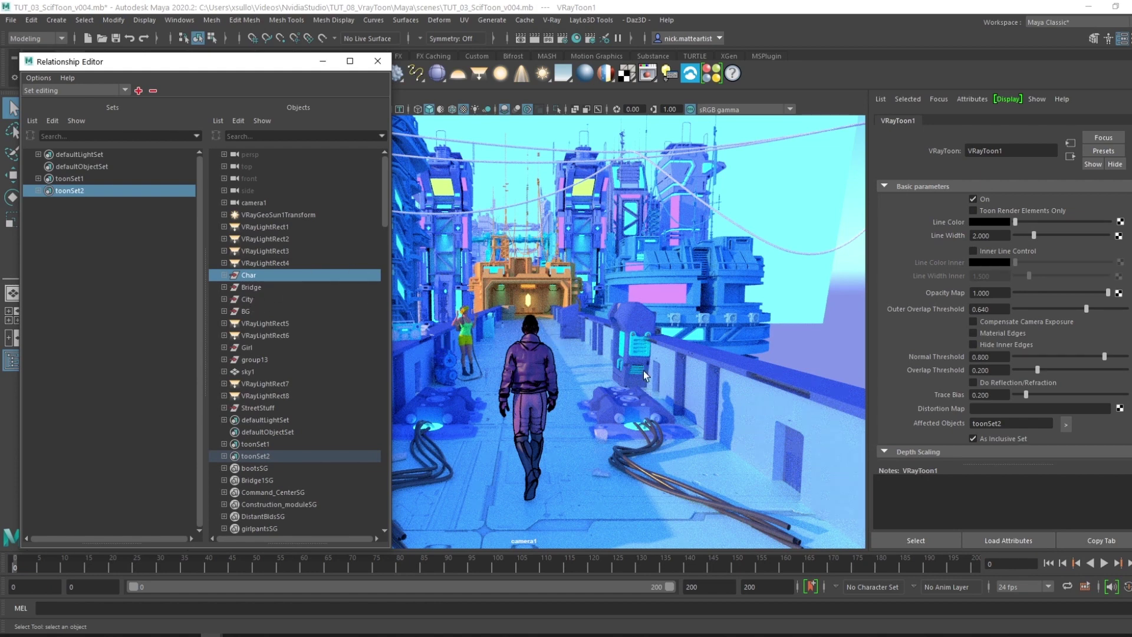
left_click_drag(246, 68, 947, 76)
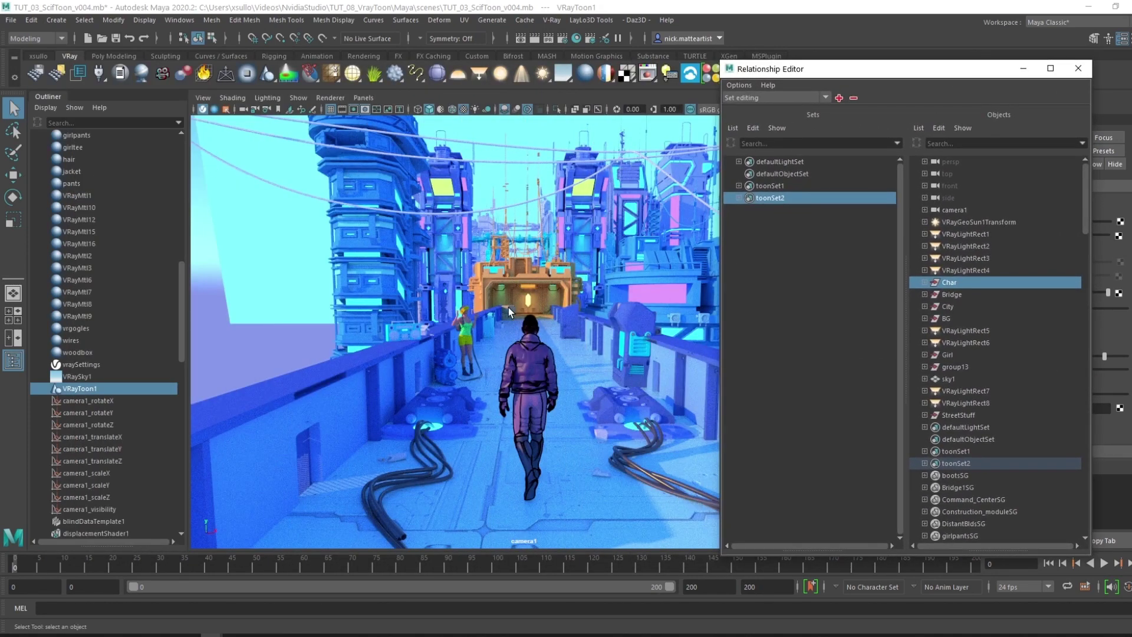
left_click_drag(906, 73, 747, 77)
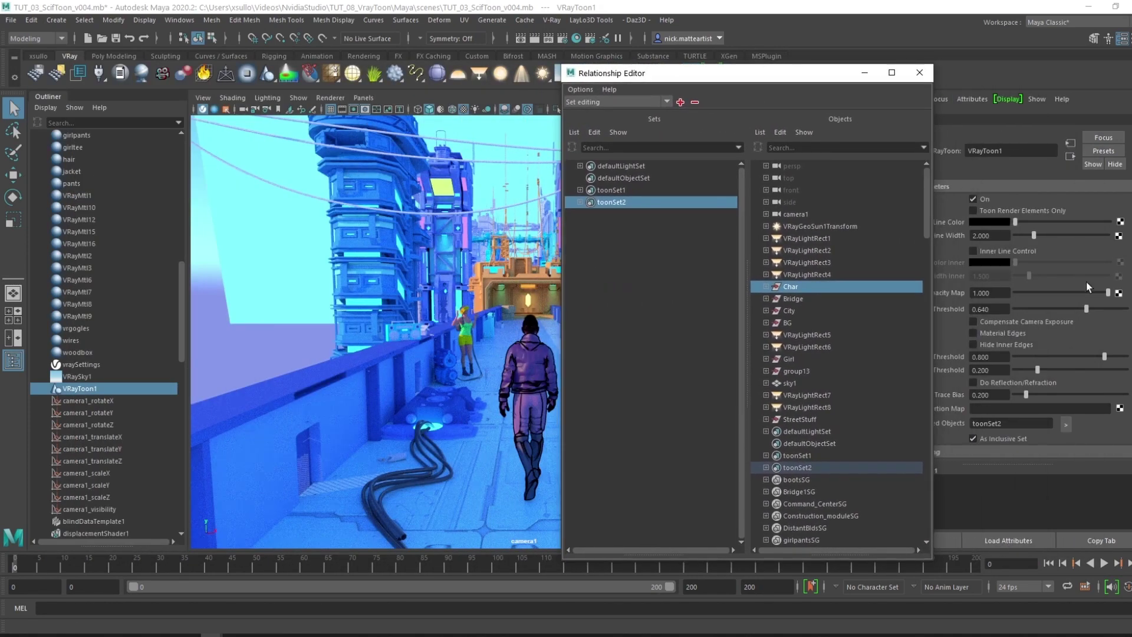
left_click(919, 72)
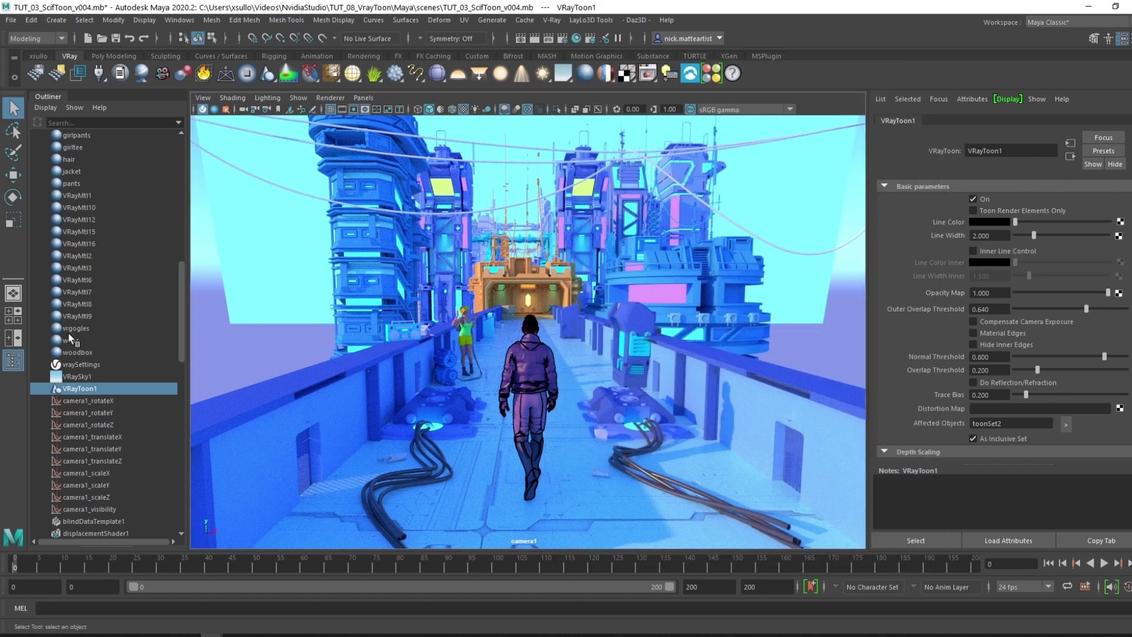
Create a second VRayToon effect, VRayToon2, with Line Width 1
left_click(57, 20)
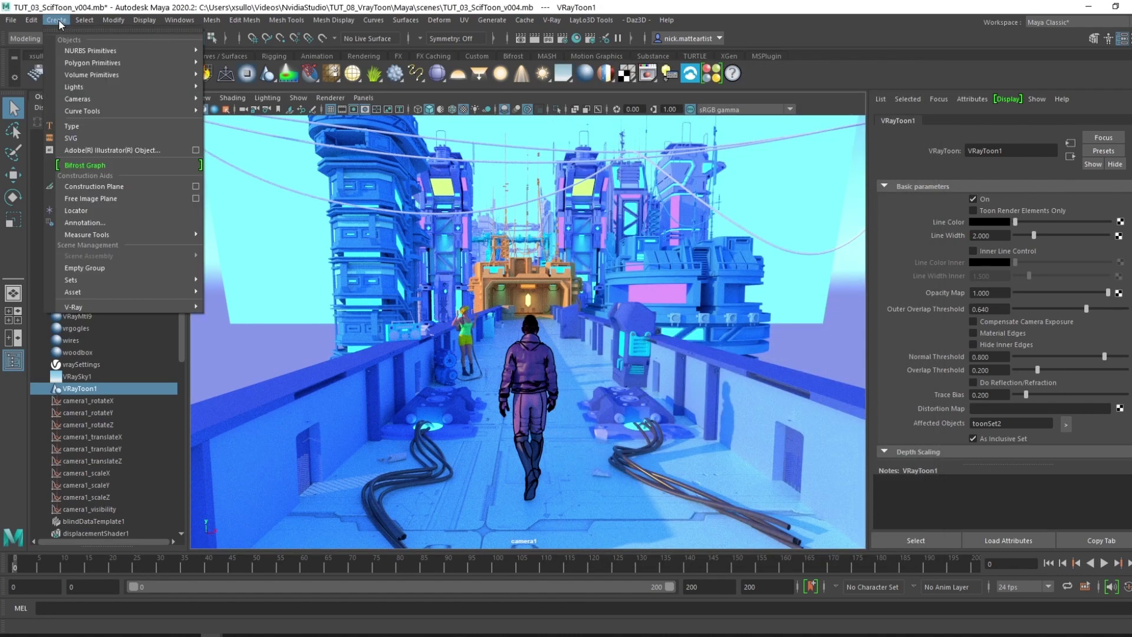
mouse_move(115, 307)
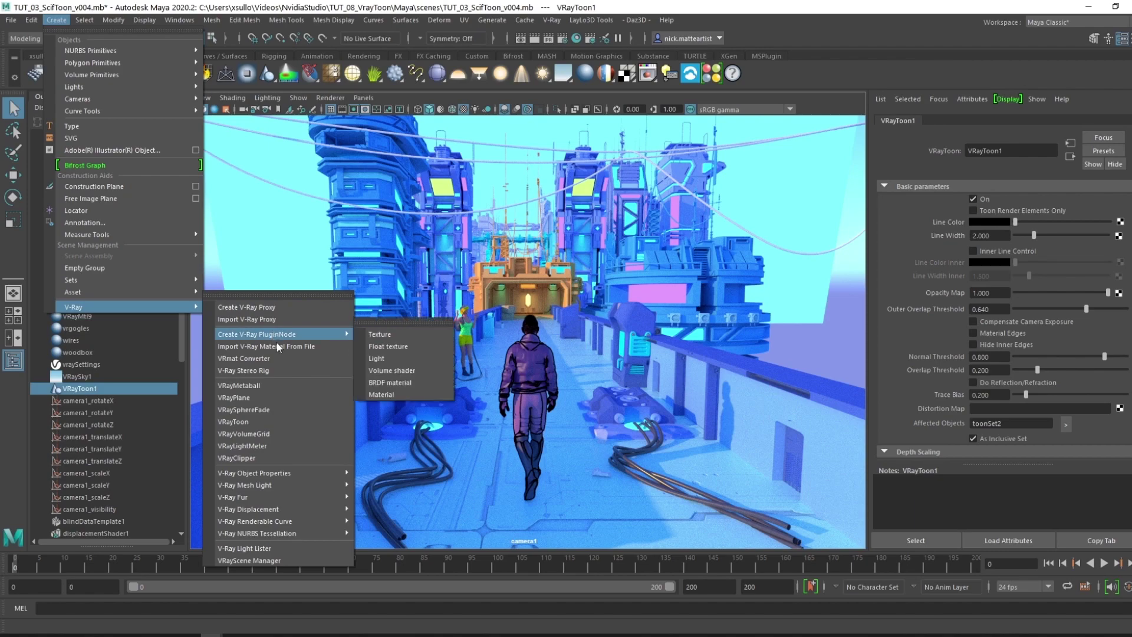
left_click(271, 421)
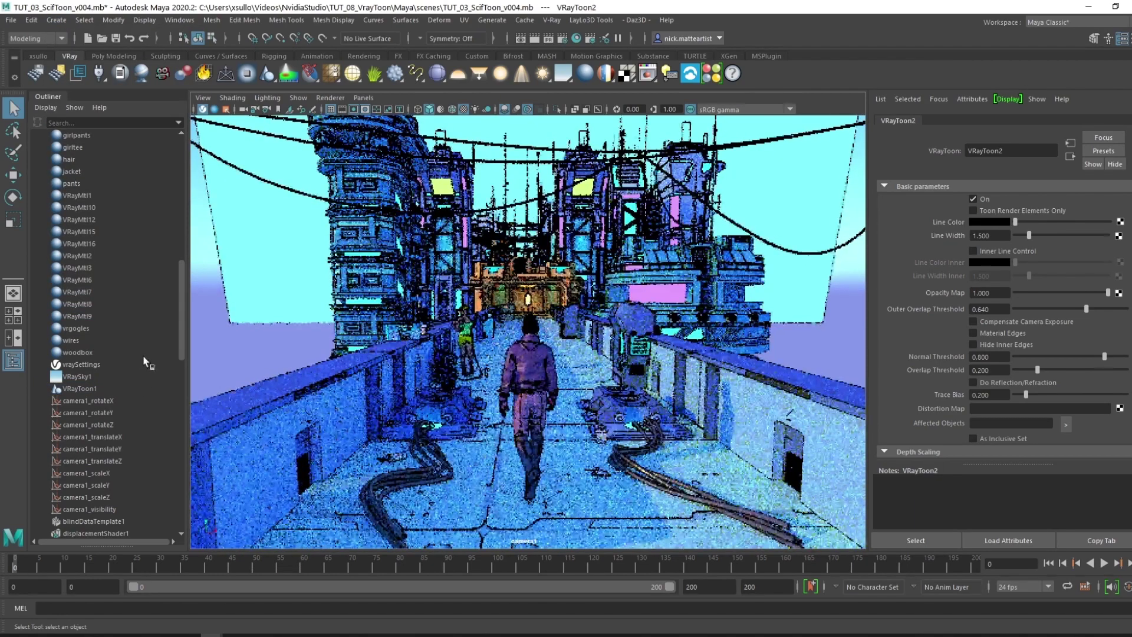
left_click_drag(183, 309, 183, 470)
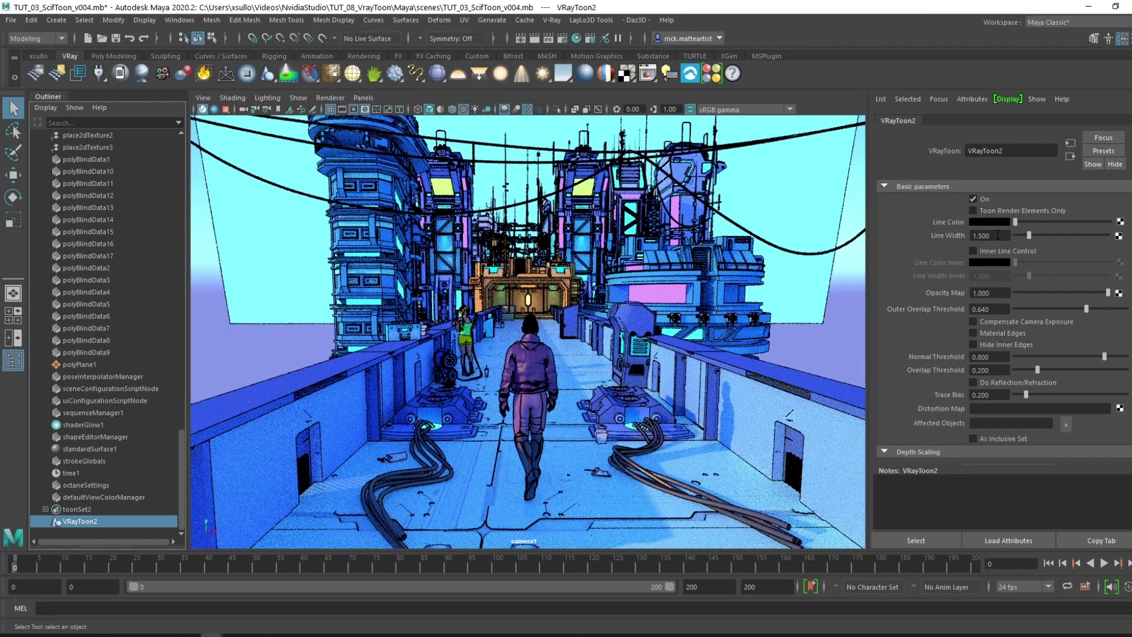
left_click_drag(998, 235, 908, 226)
type("1")
key("Return")
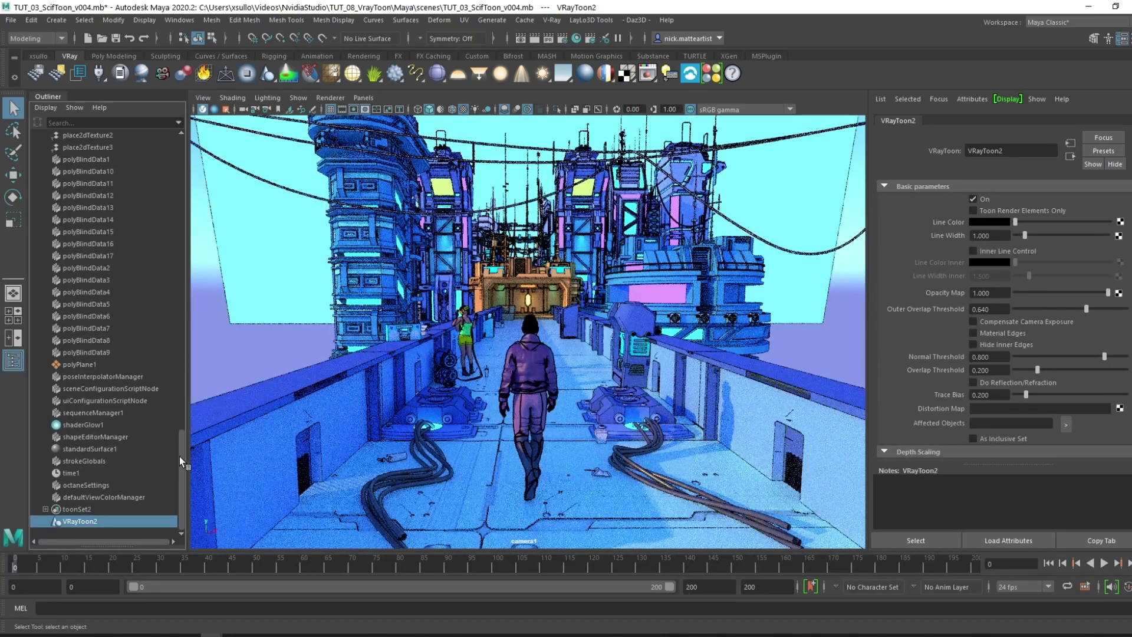
Inspect VRayToon1 and toonSet2 in the Outliner
left_click_drag(180, 457, 196, 261)
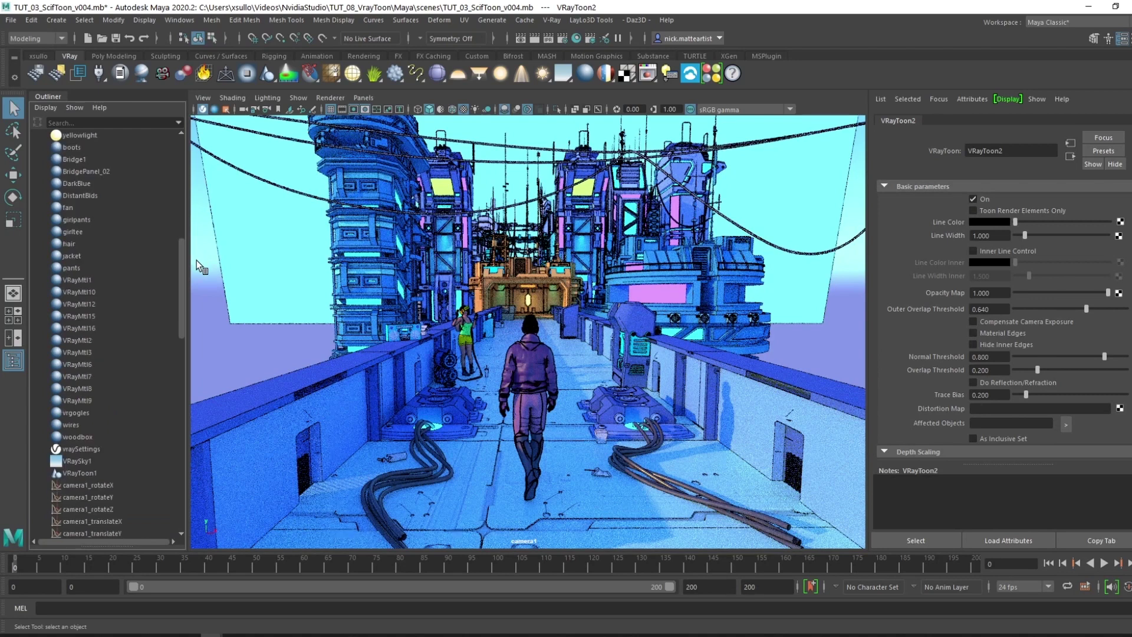
left_click(92, 474)
scroll(94, 501, "down", 15)
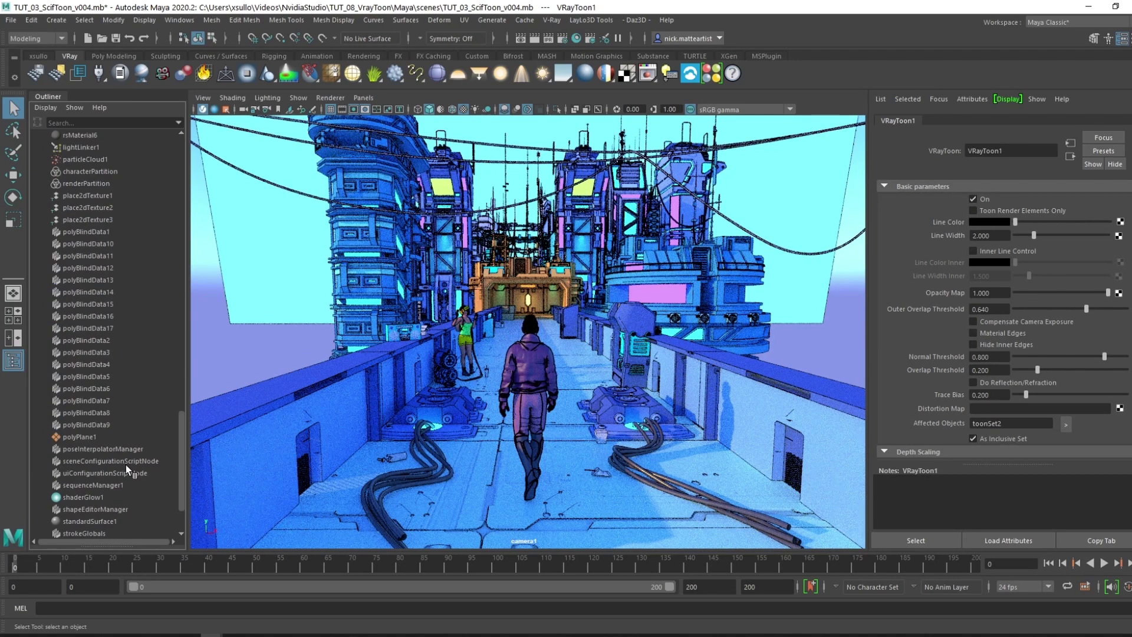
left_click(80, 509)
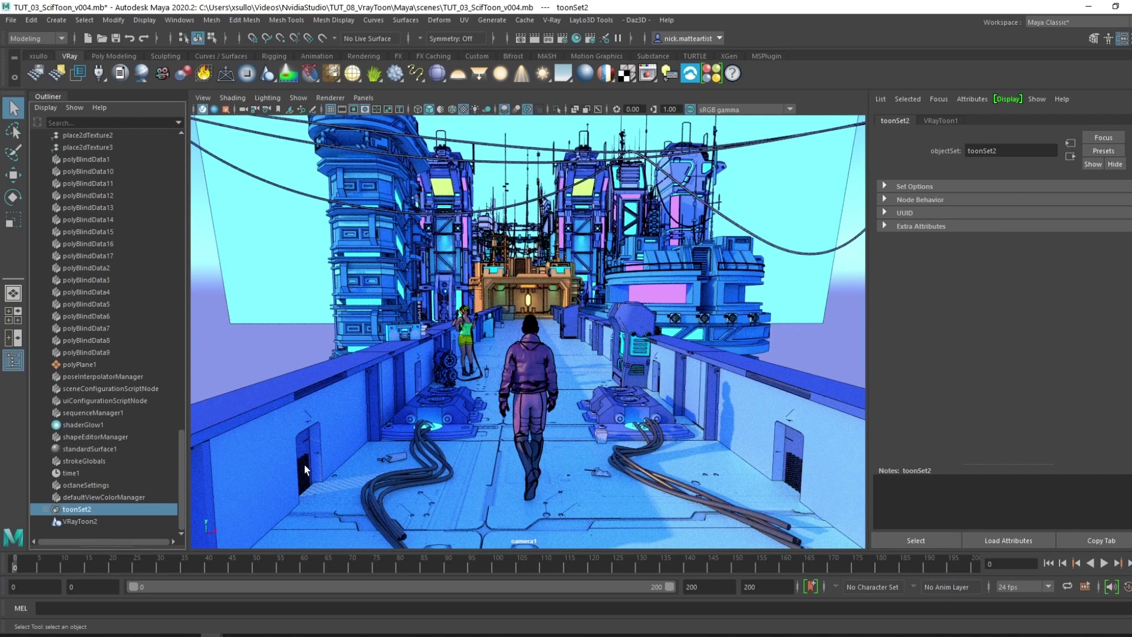
Make VRayToon2 use an inclusive set, creating toonSet3 with the Bridge object
left_click(79, 521)
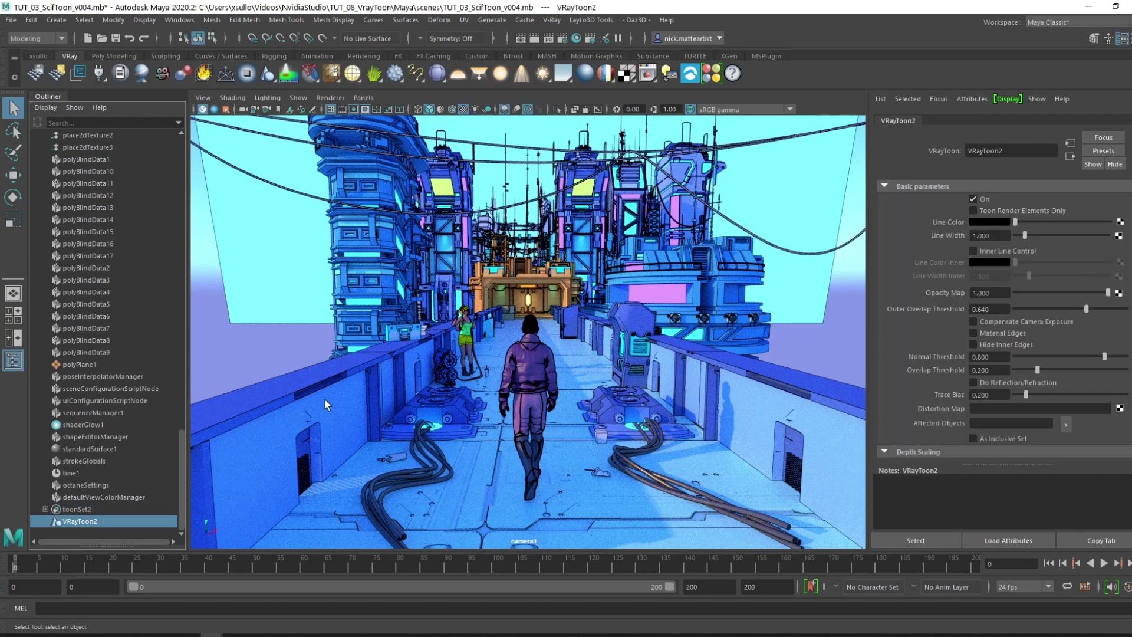
left_click(973, 439)
left_click(1068, 424)
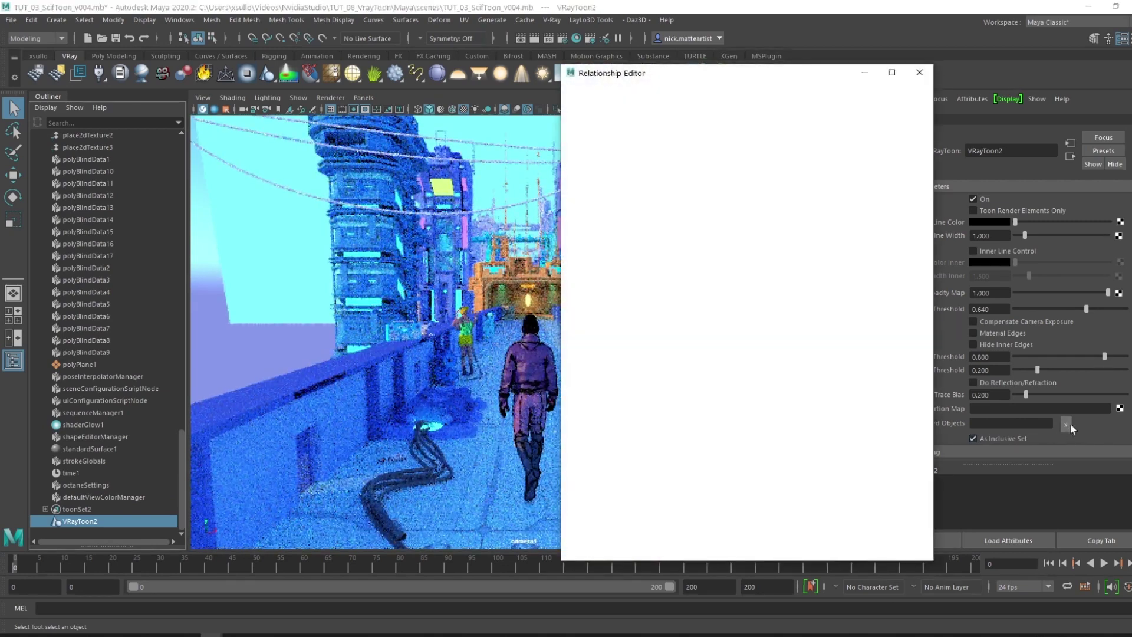
left_click_drag(689, 76, 807, 81)
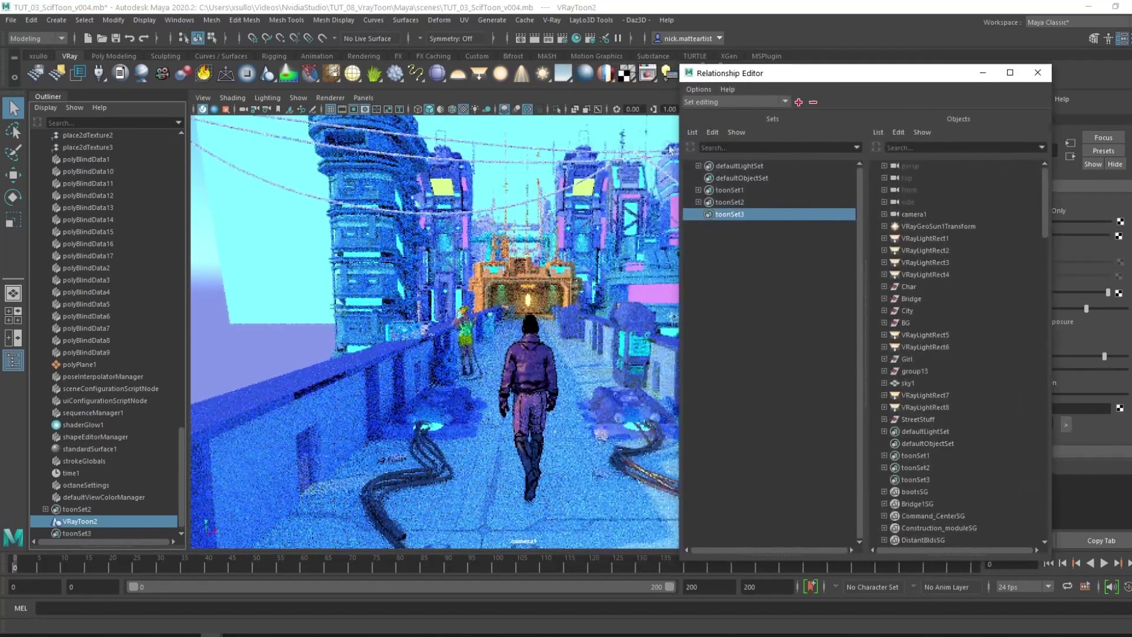
left_click(909, 301)
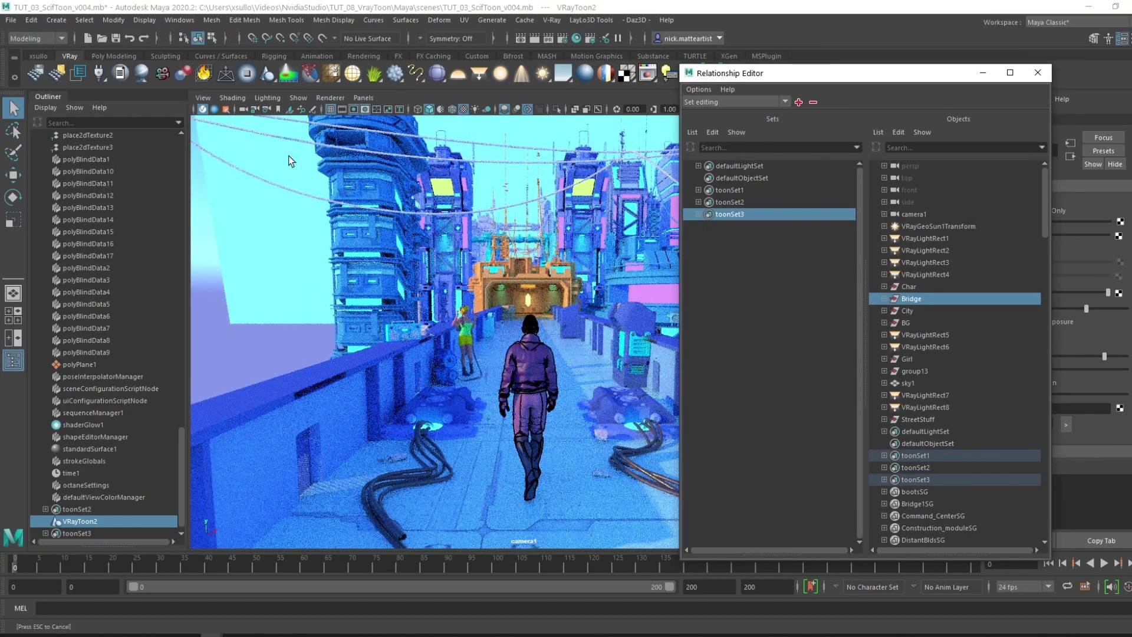
Restart the V-Ray IPR render in the viewport
left_click(328, 97)
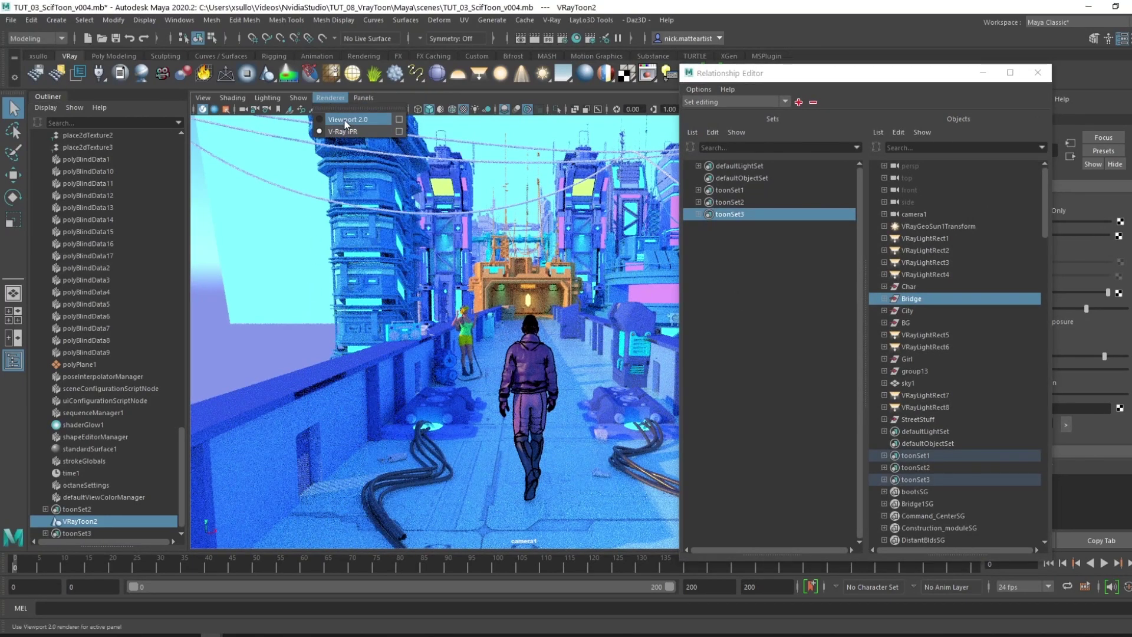
left_click(347, 121)
left_click(335, 98)
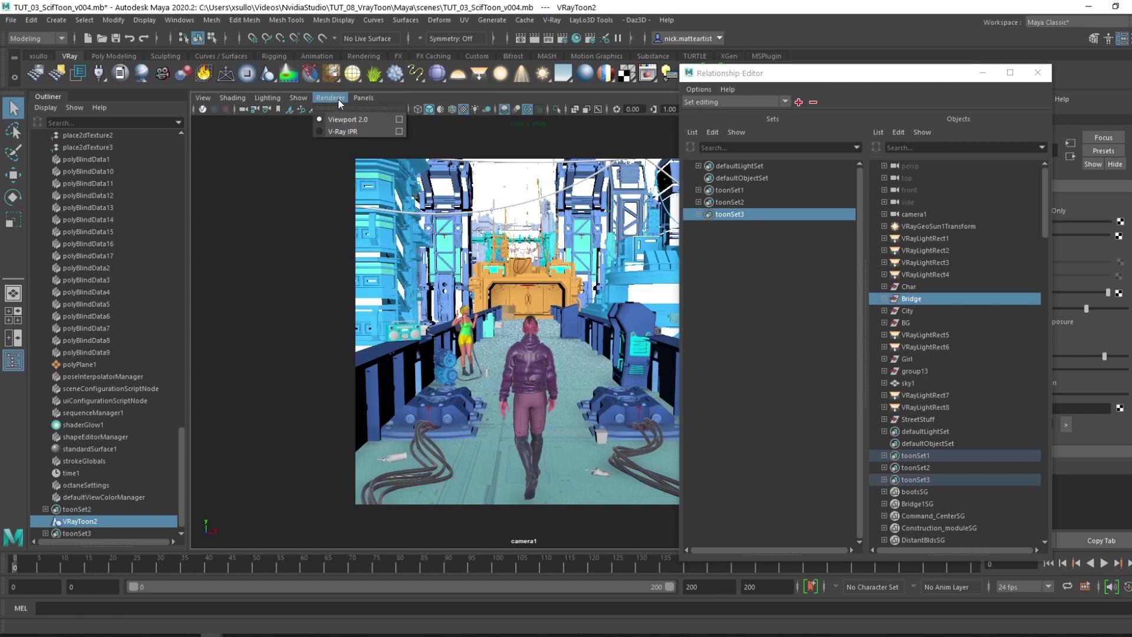
left_click(342, 131)
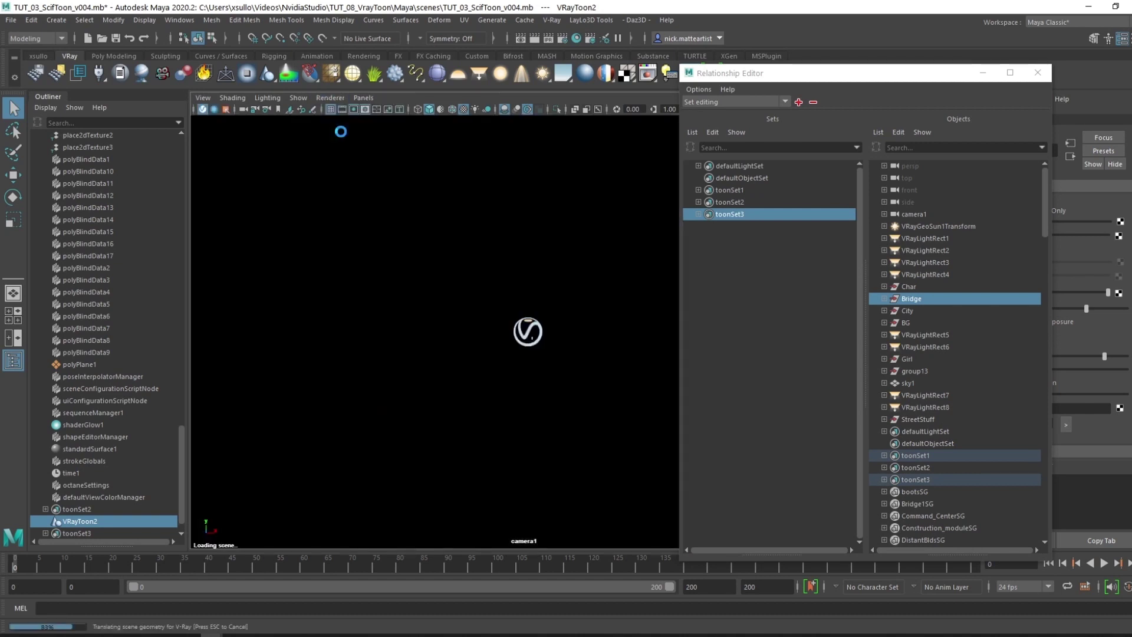
left_click_drag(801, 74, 877, 75)
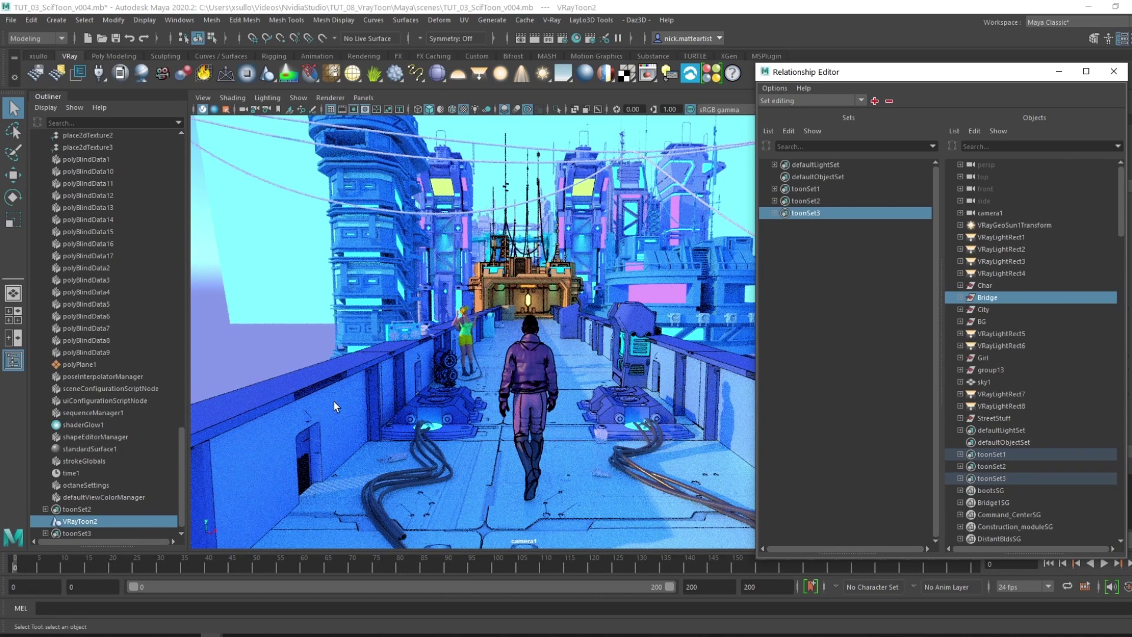
Minimize the Relationship Editor and delete the VRayToon2 node
left_click(1059, 71)
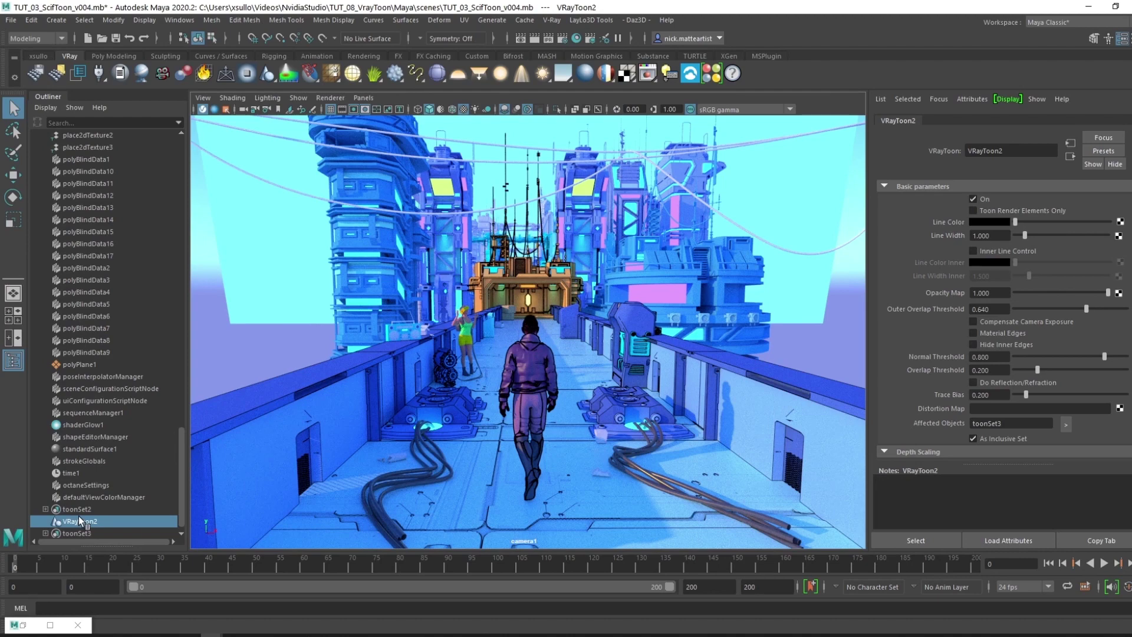
key("Delete")
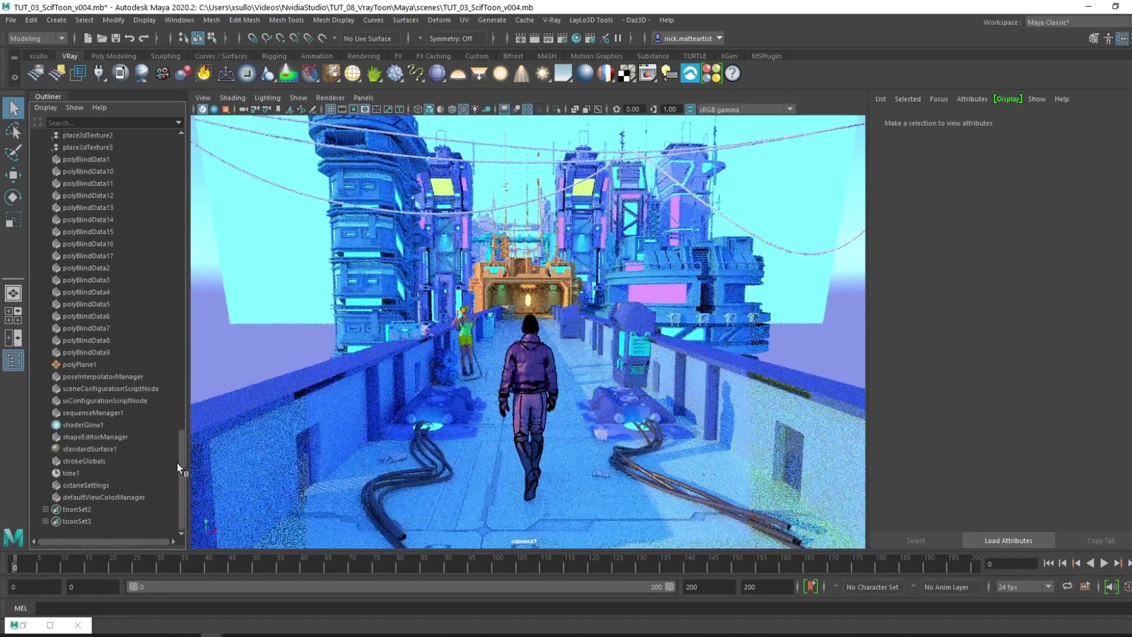
Turn off As Inclusive Set on VRayToon1 and break its Affected Objects link to toonSet2
left_click_drag(177, 462, 193, 302)
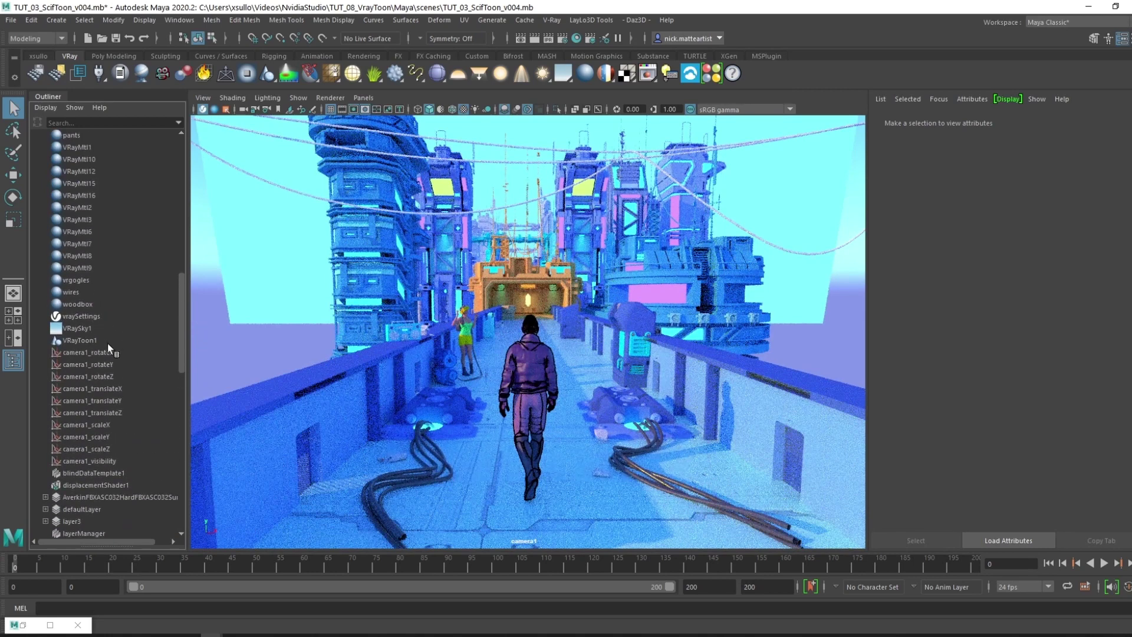
left_click(91, 341)
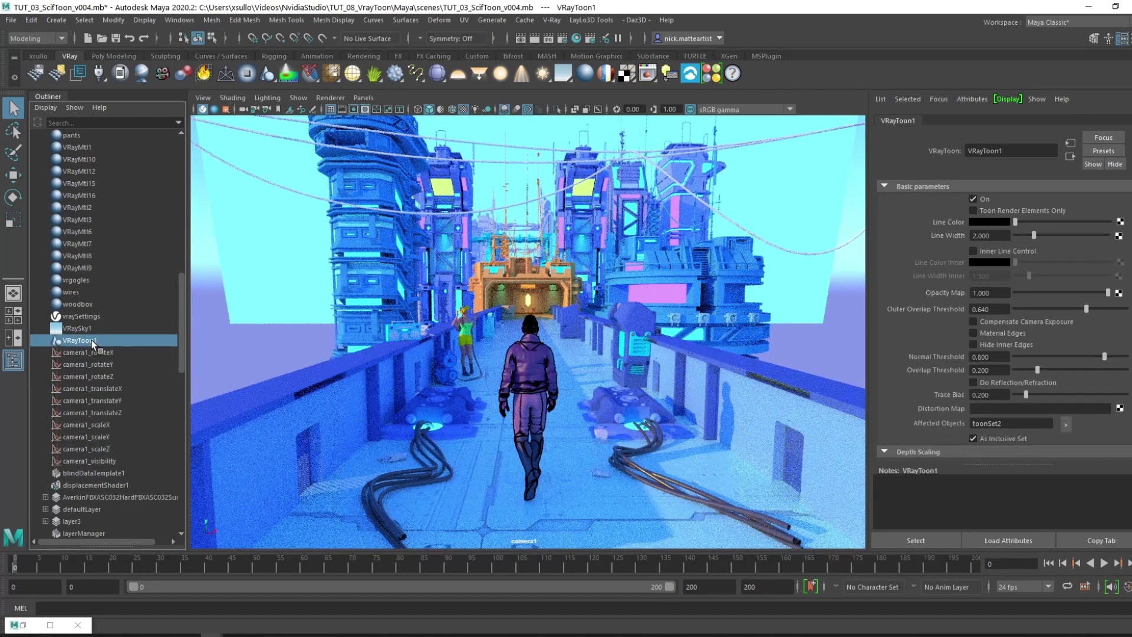
left_click(974, 438)
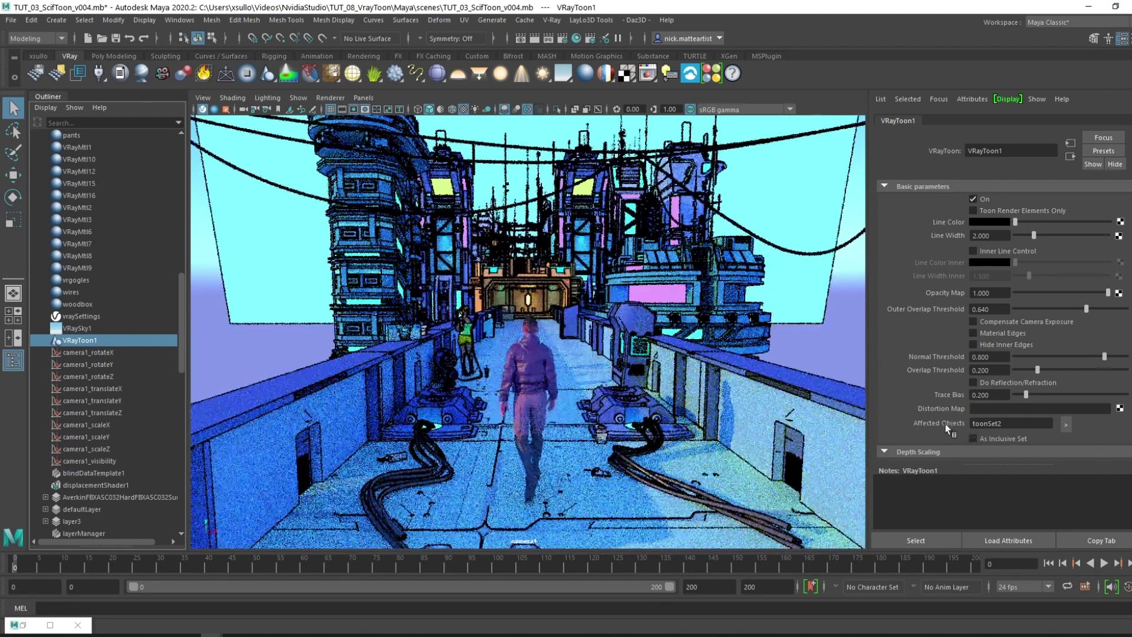
right_click_drag(943, 423, 920, 431)
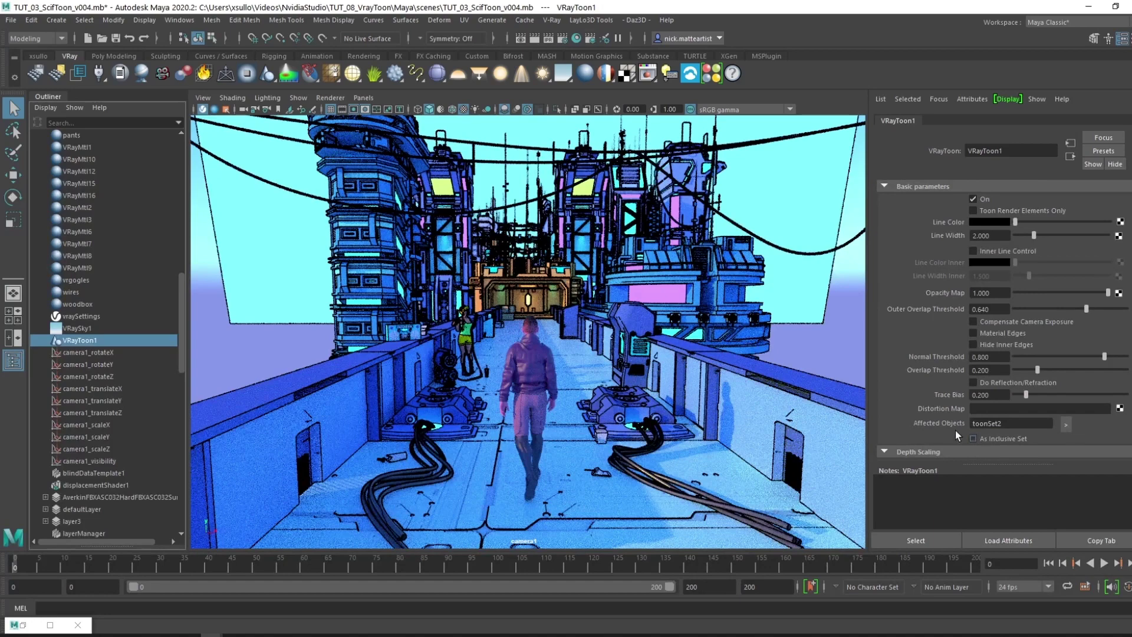
right_click(942, 423)
left_click(980, 454)
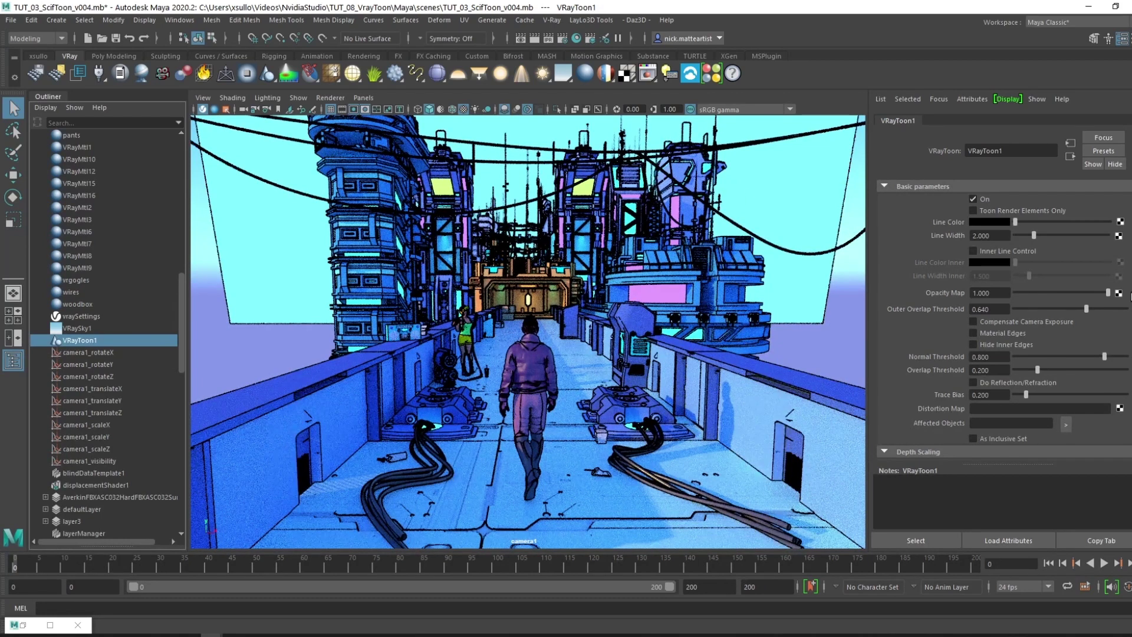
Expand Depth Scaling and switch on VRayToon1's Depth Curve
left_click(920, 452)
scroll(960, 364, "down", 5)
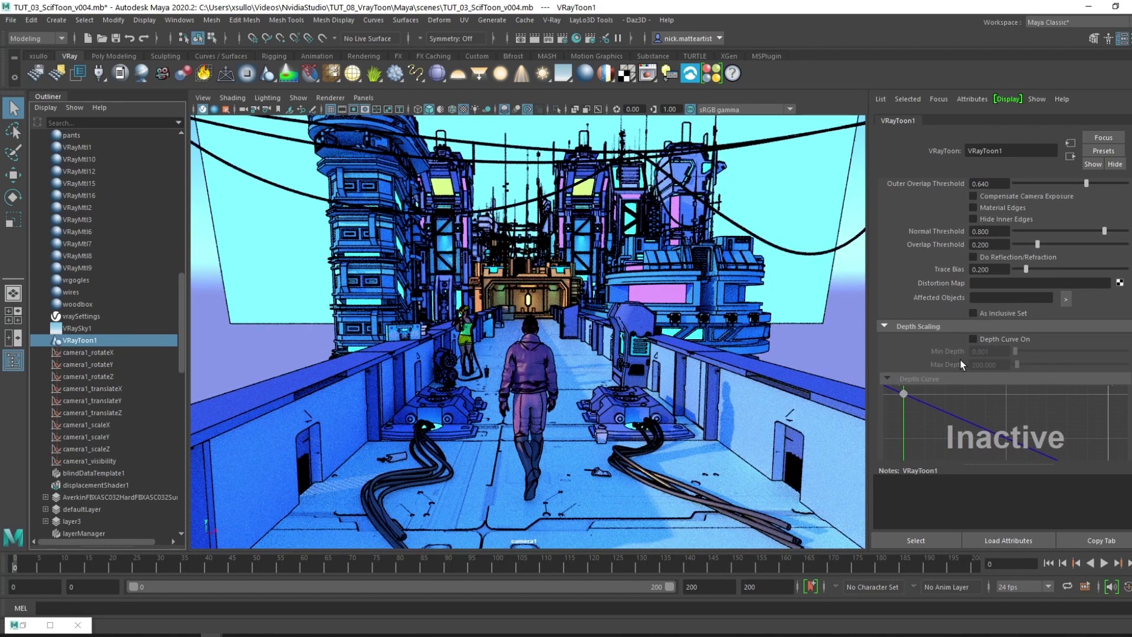
left_click(974, 340)
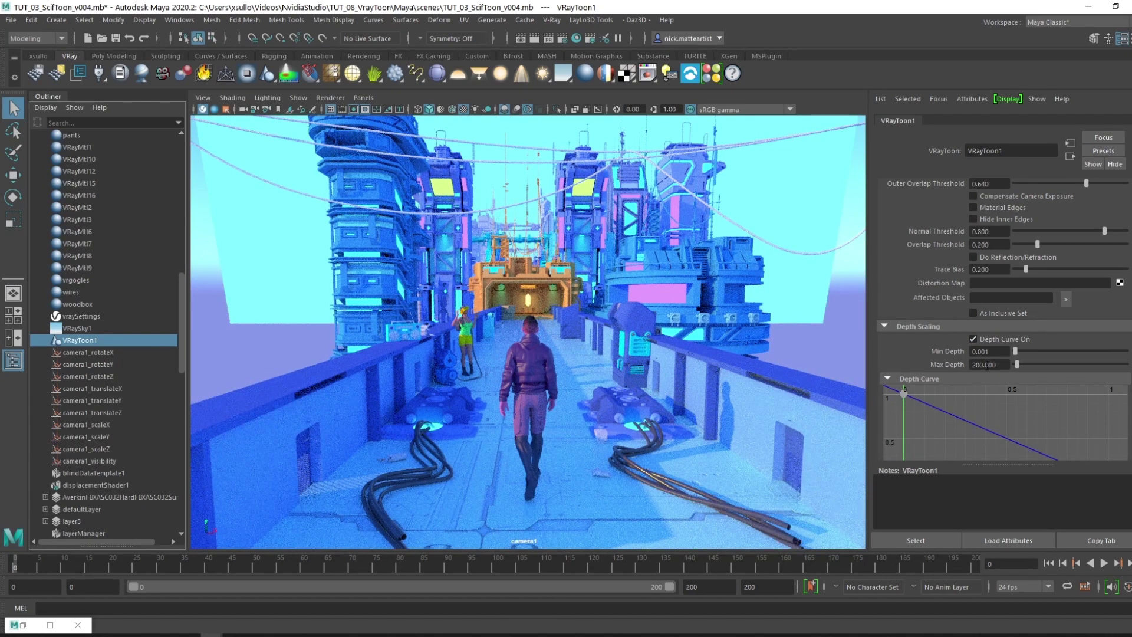
Set VRayToon1's Max Depth to 2800, after trying 500 and about 2400
left_click(967, 364)
type("500")
key("Return")
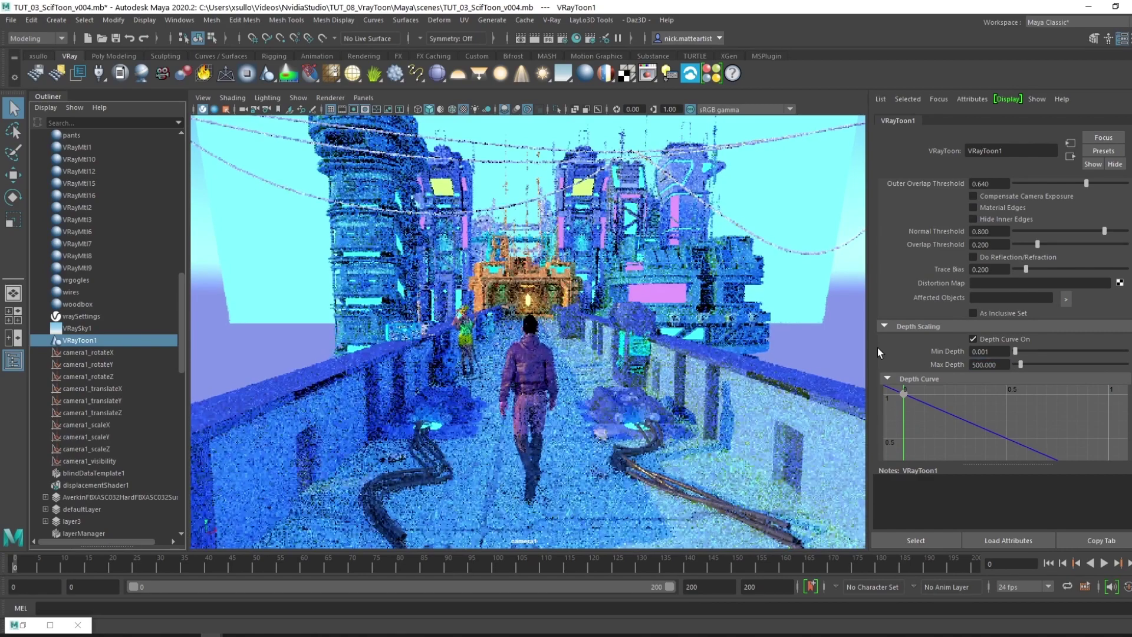
left_click_drag(1021, 365, 1043, 366)
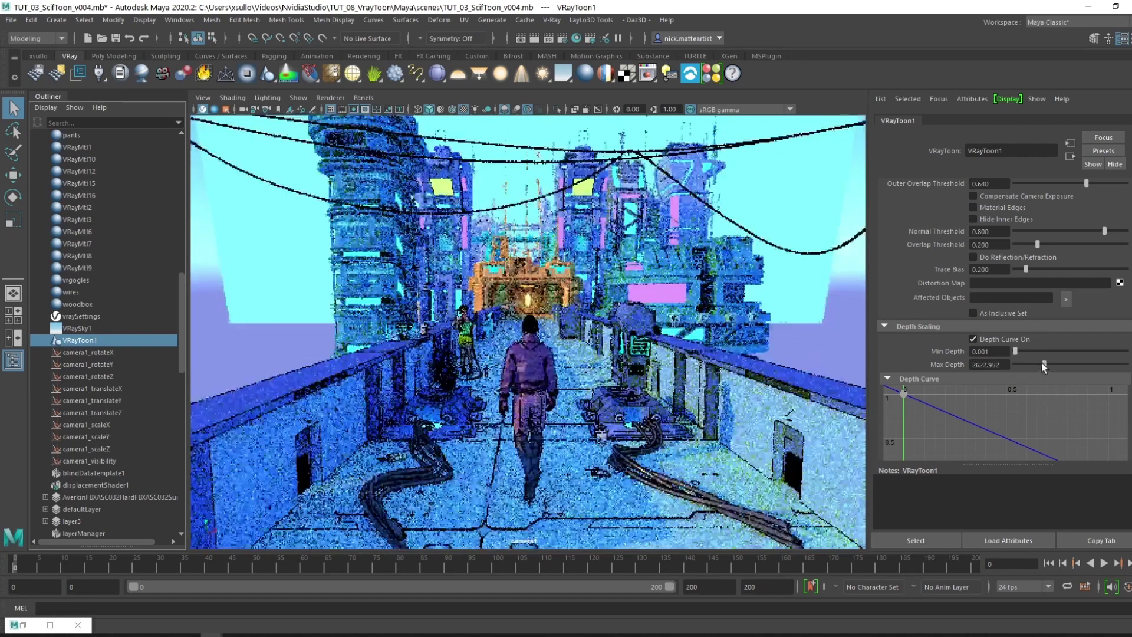
double_click(986, 365)
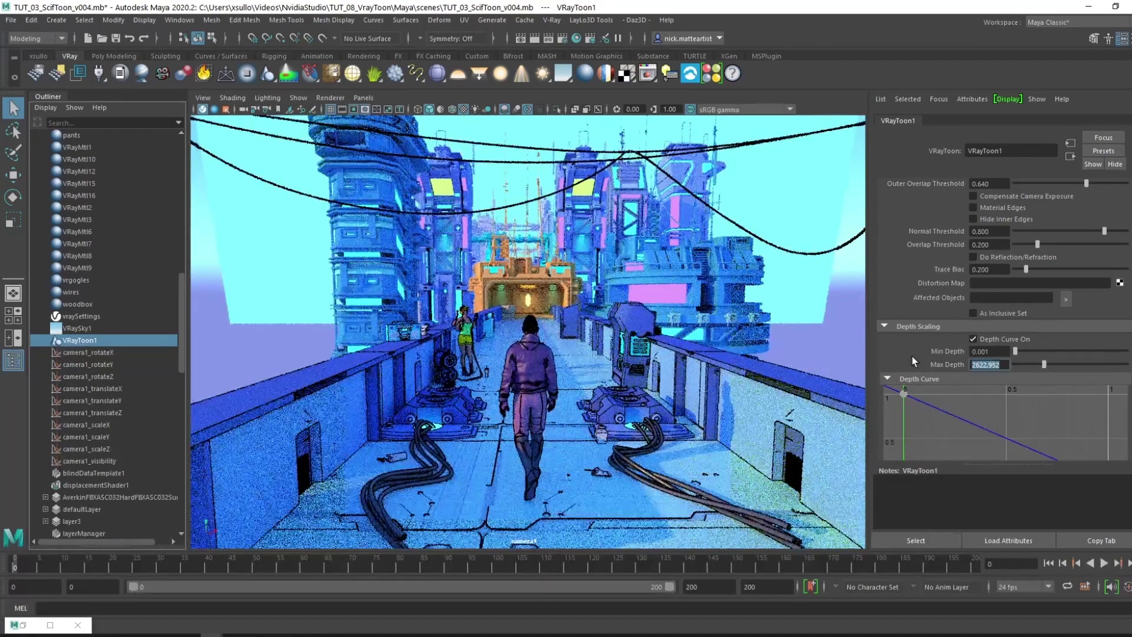
type("280")
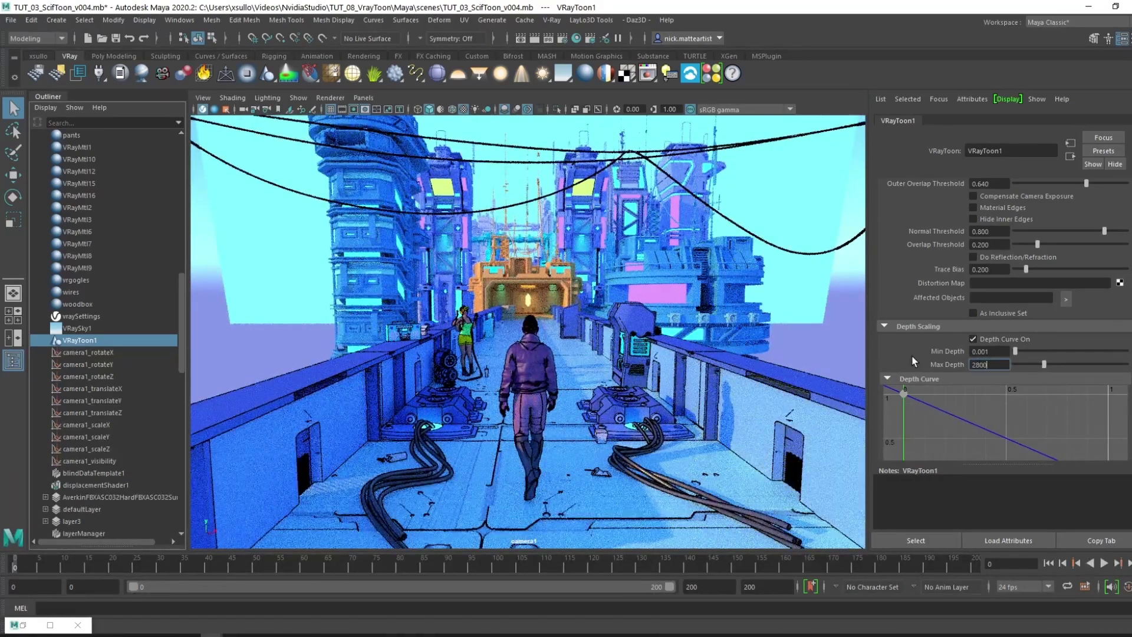
type("0")
key("Return")
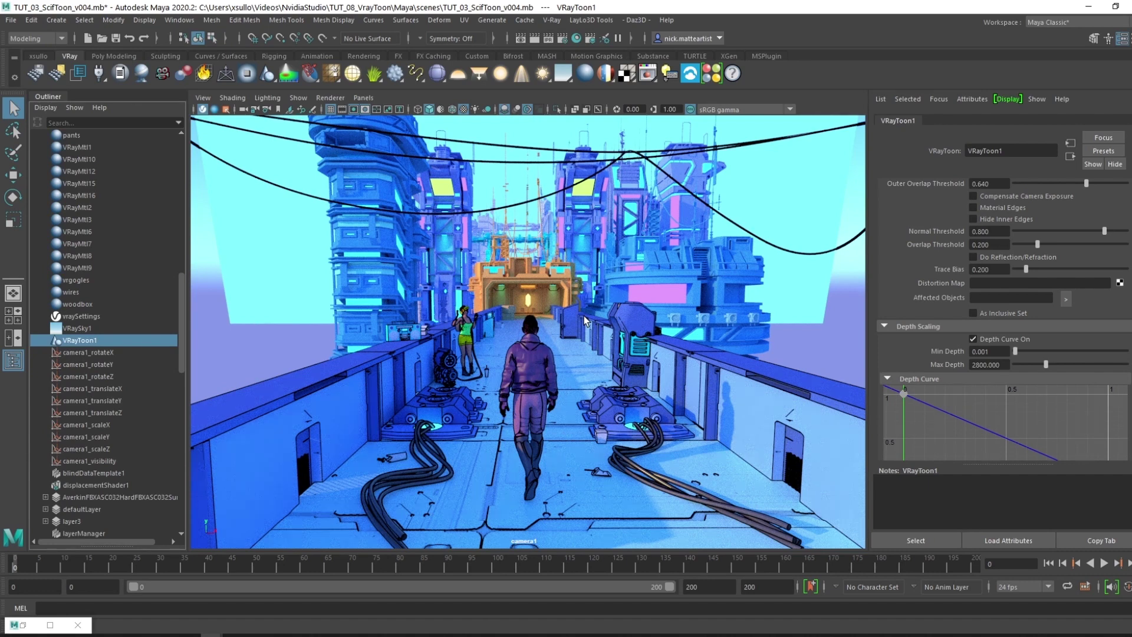
scroll(986, 232, "up", 5)
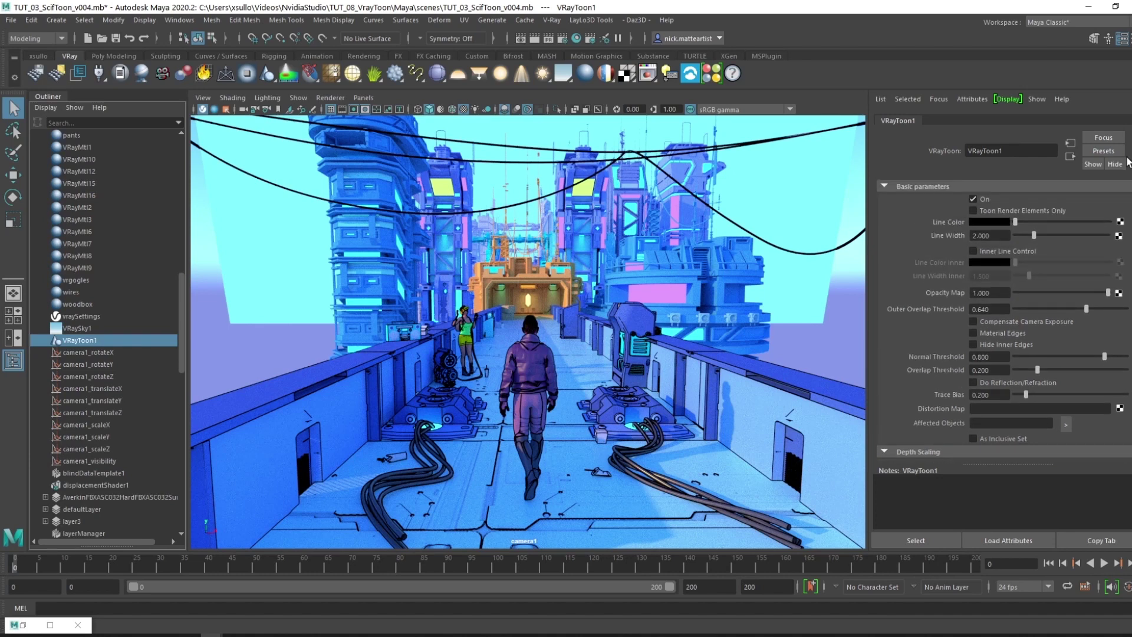
scroll(998, 376, "down", 5)
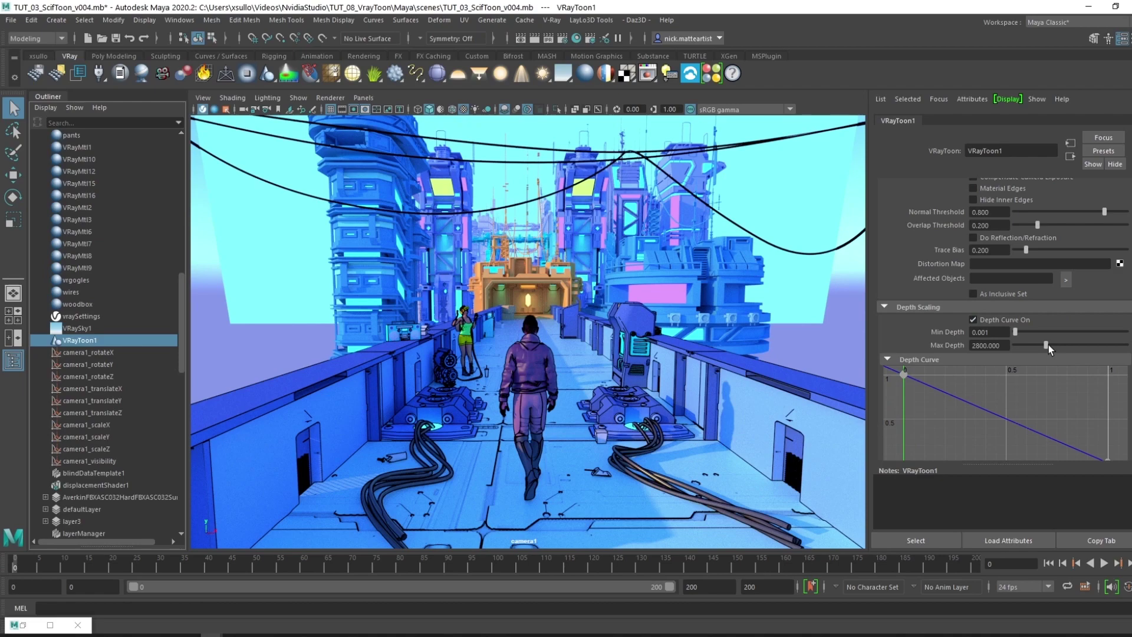
Raise VRayToon1's Max Depth through 4000 to a final value of 10000
left_click_drag(1048, 345, 1053, 344)
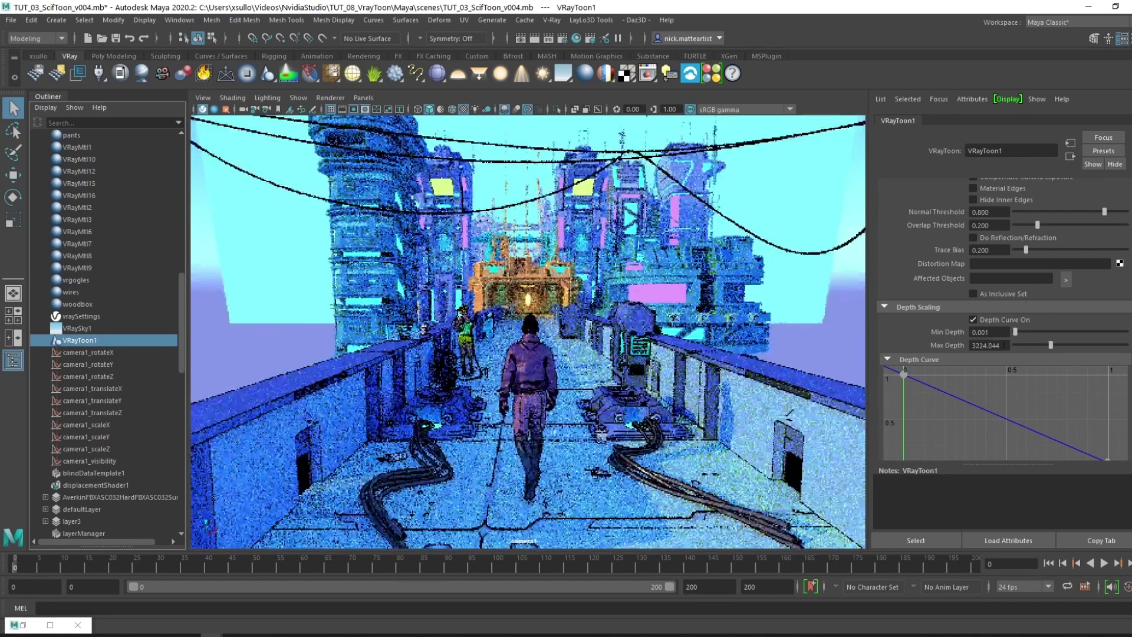
left_click(988, 344)
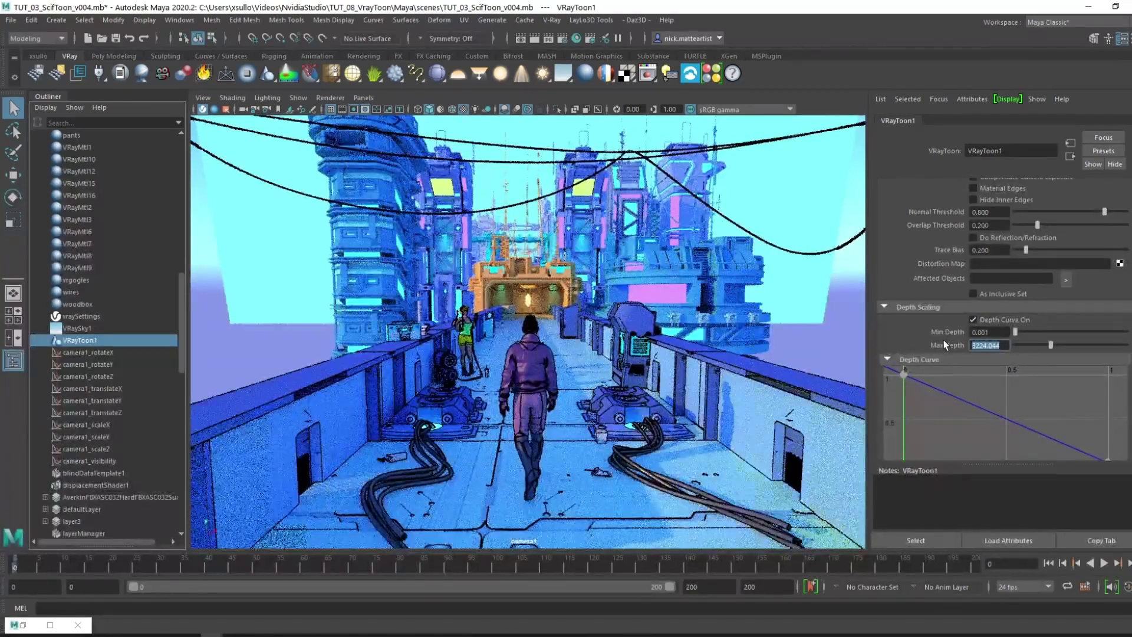
type("4000")
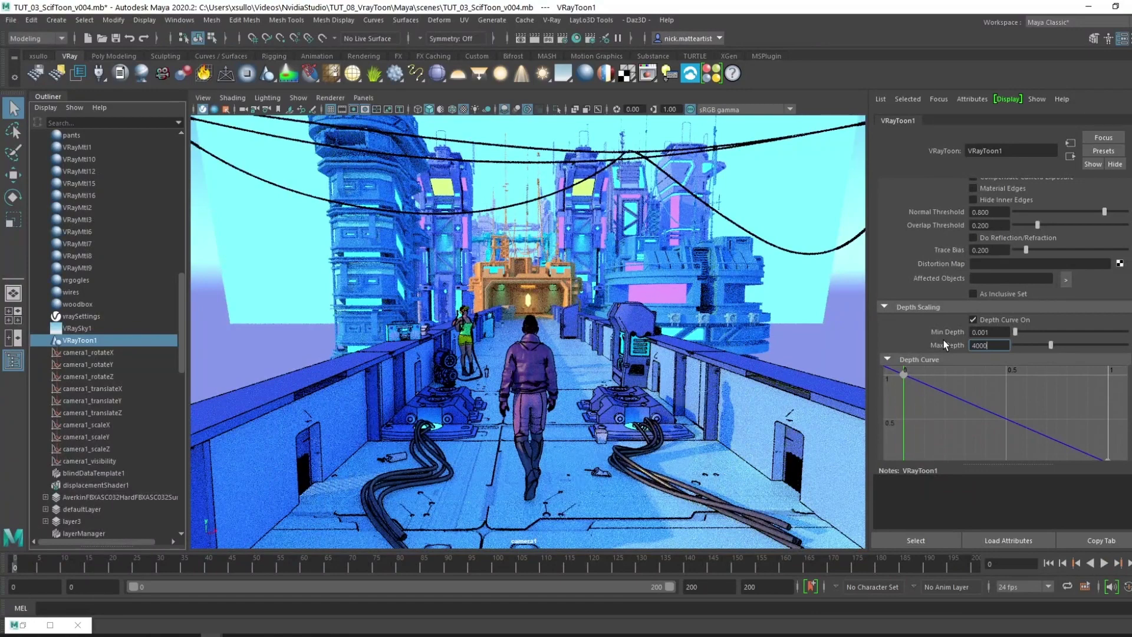
key("Return")
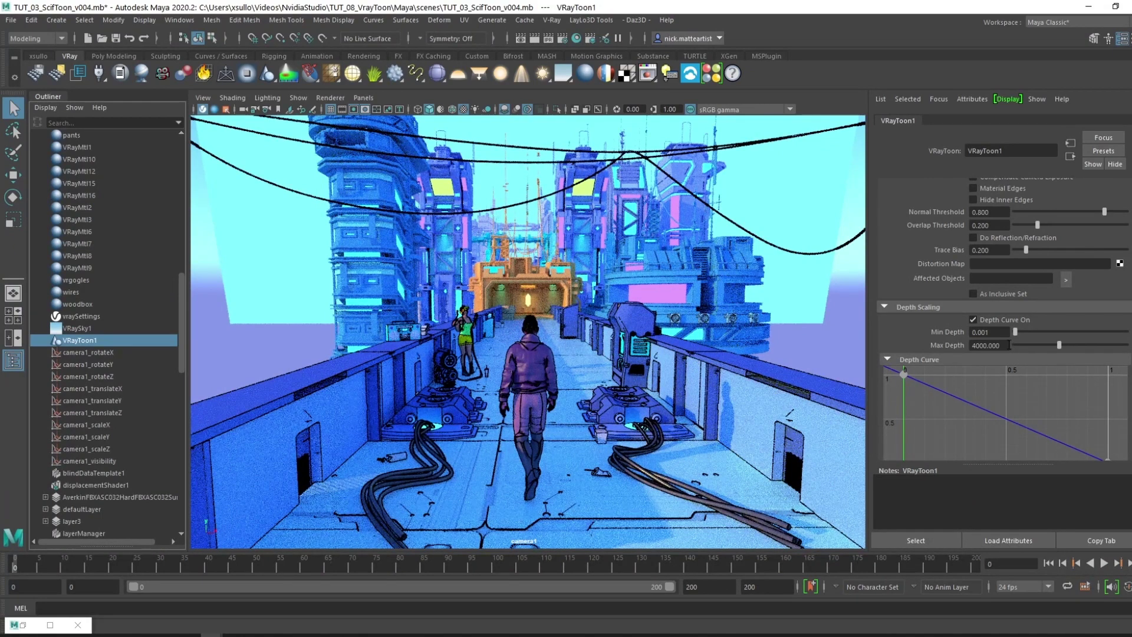
left_click_drag(1009, 345, 886, 326)
type("10000")
key("Return")
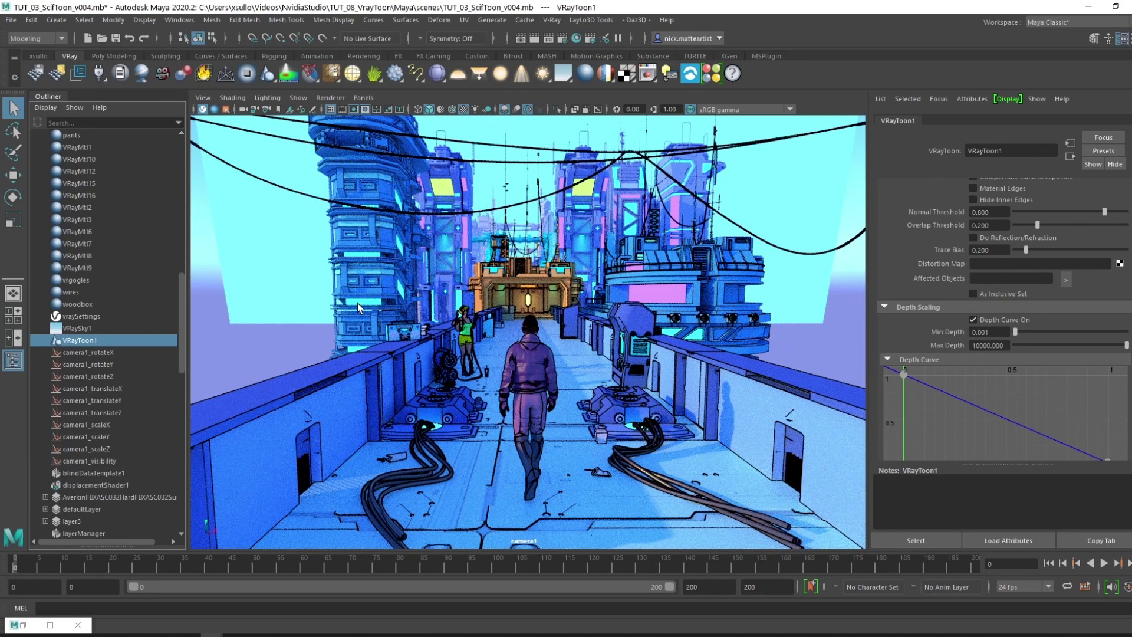
Collapse the depth curve graph and bring up Render Settings, moved aside to uncover the viewport
left_click(1109, 359)
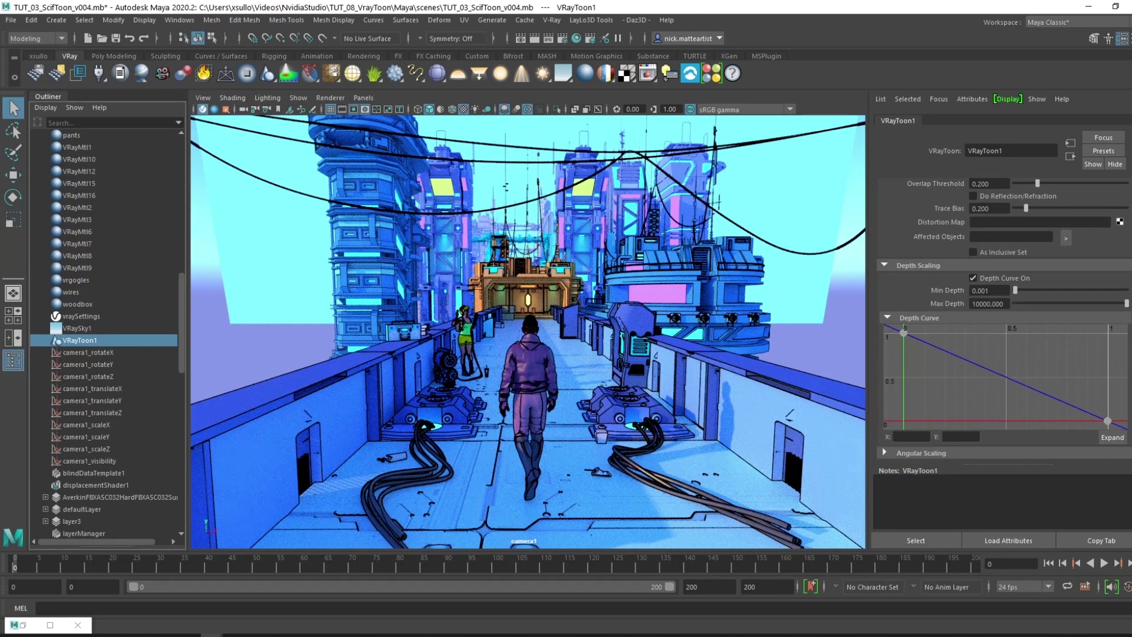
left_click(561, 39)
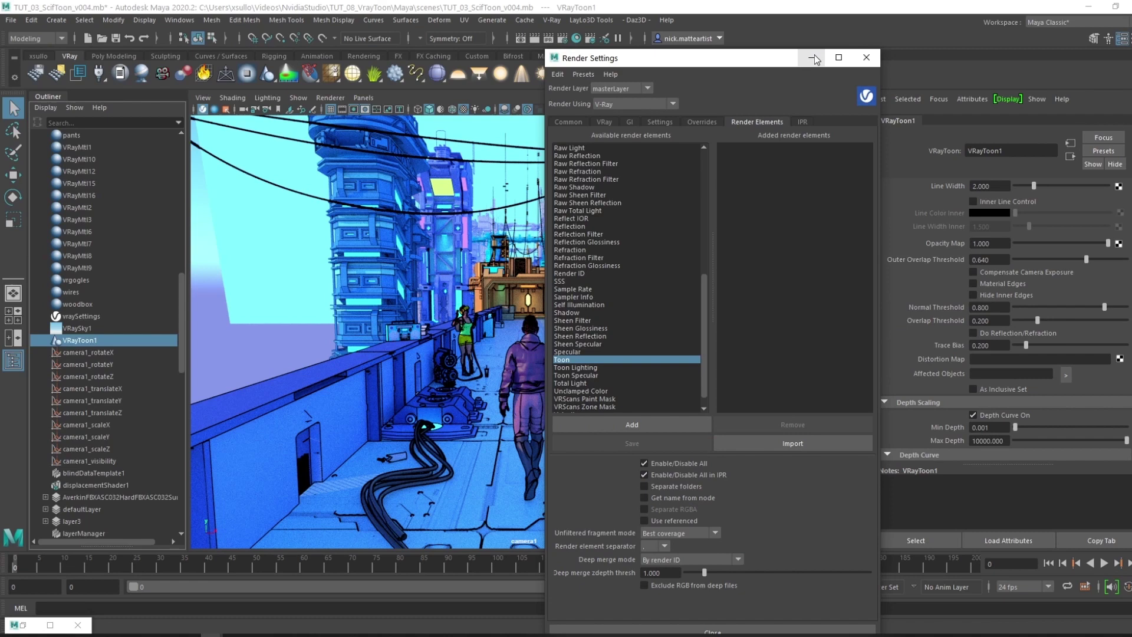
left_click_drag(703, 64, 843, 30)
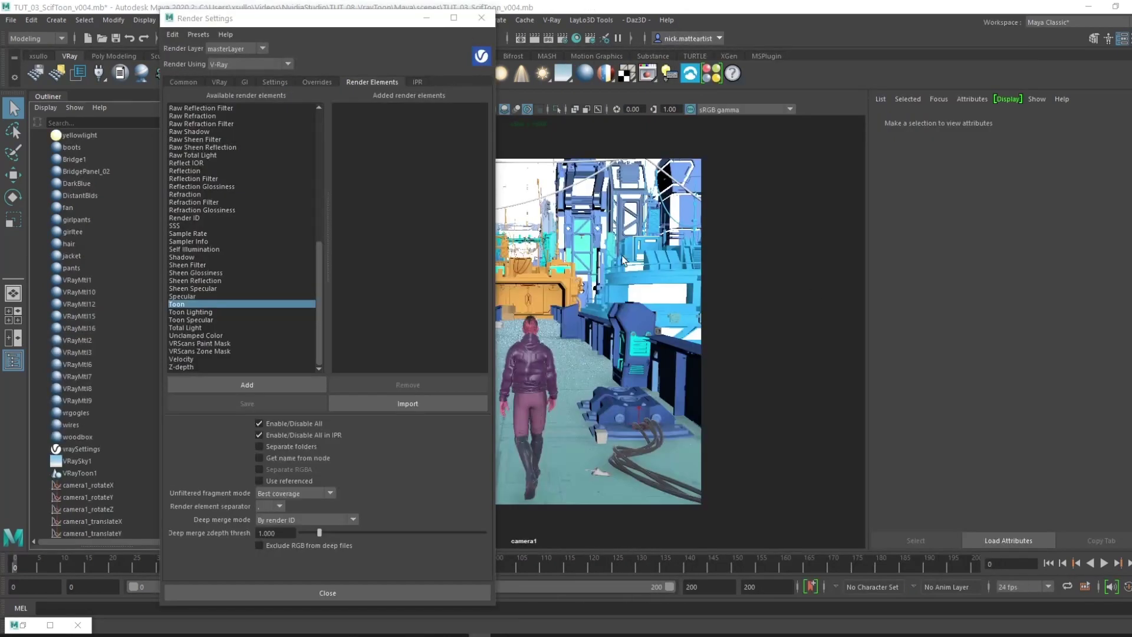
left_click_drag(359, 26, 557, 33)
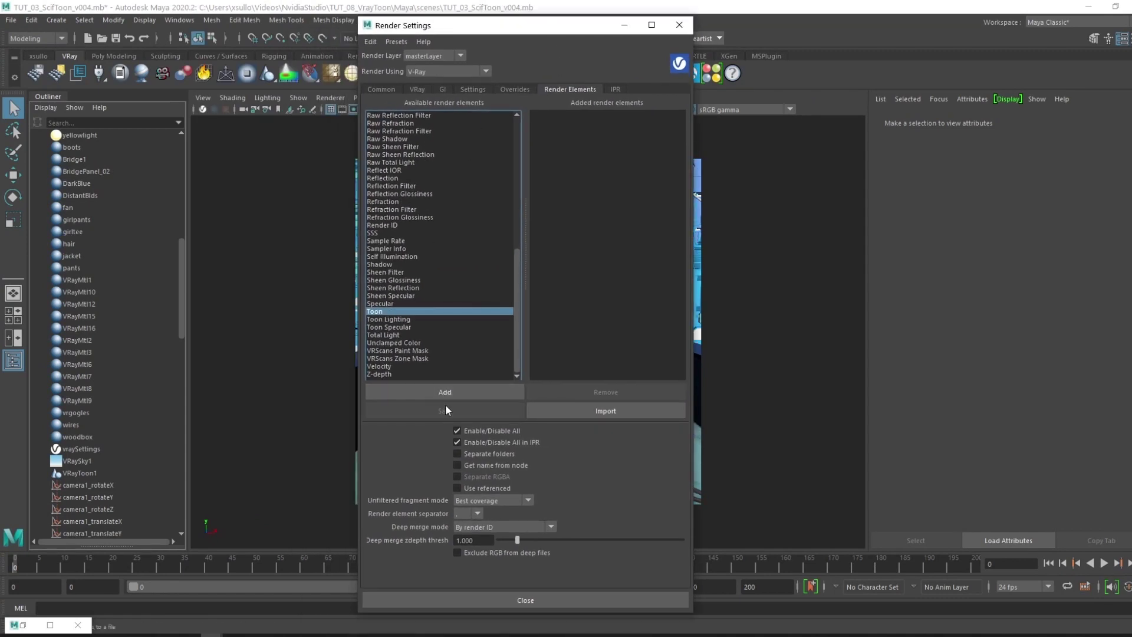
Add the Toon render element in the Render Elements settings
left_click(456, 394)
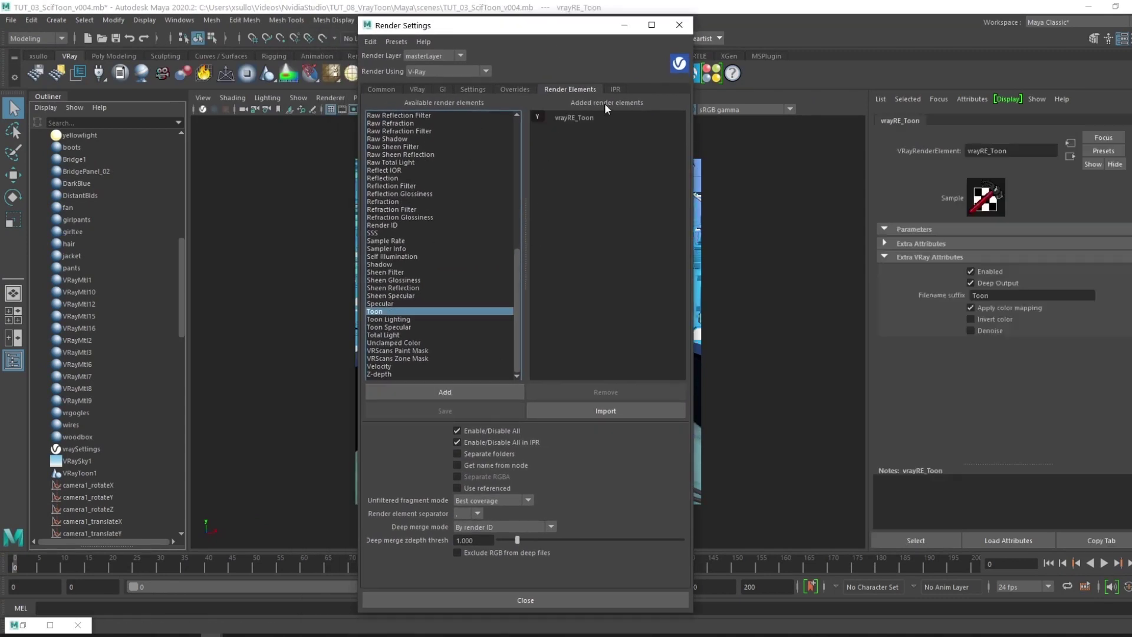
left_click_drag(526, 306, 528, 272)
key("t")
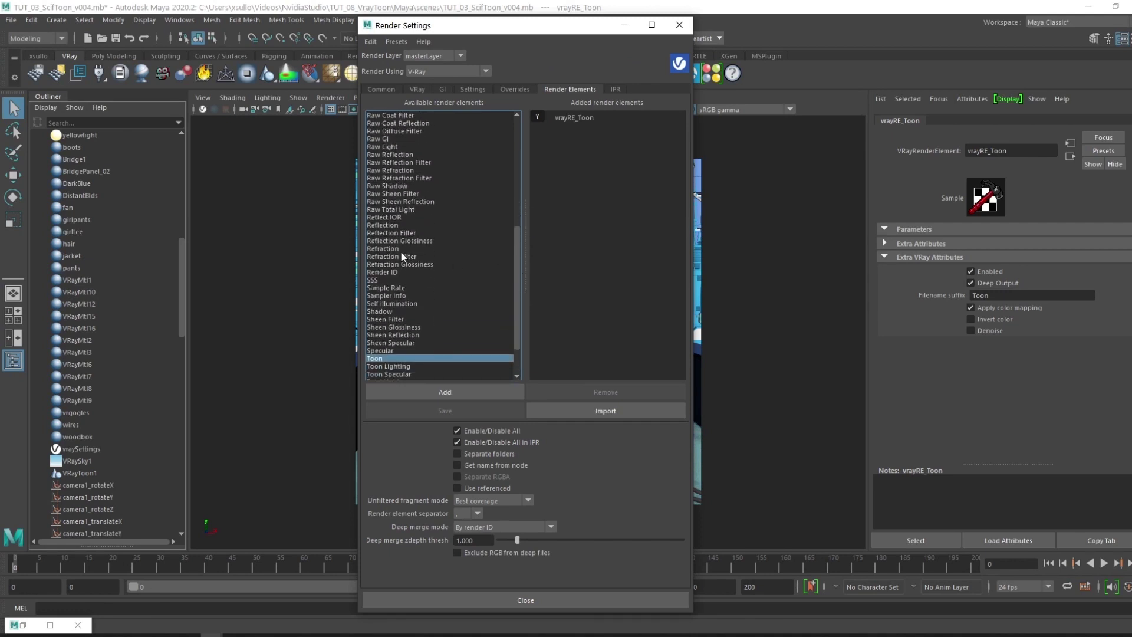
scroll(410, 229, "down", 1)
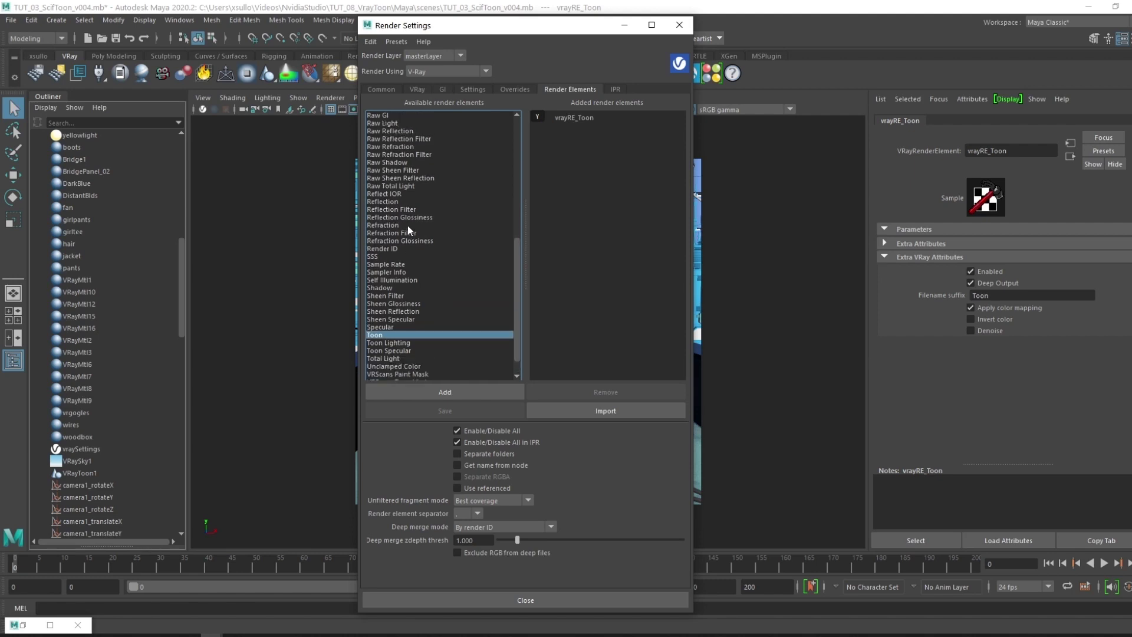
scroll(409, 227, "down", 1)
scroll(377, 183, "up", 6)
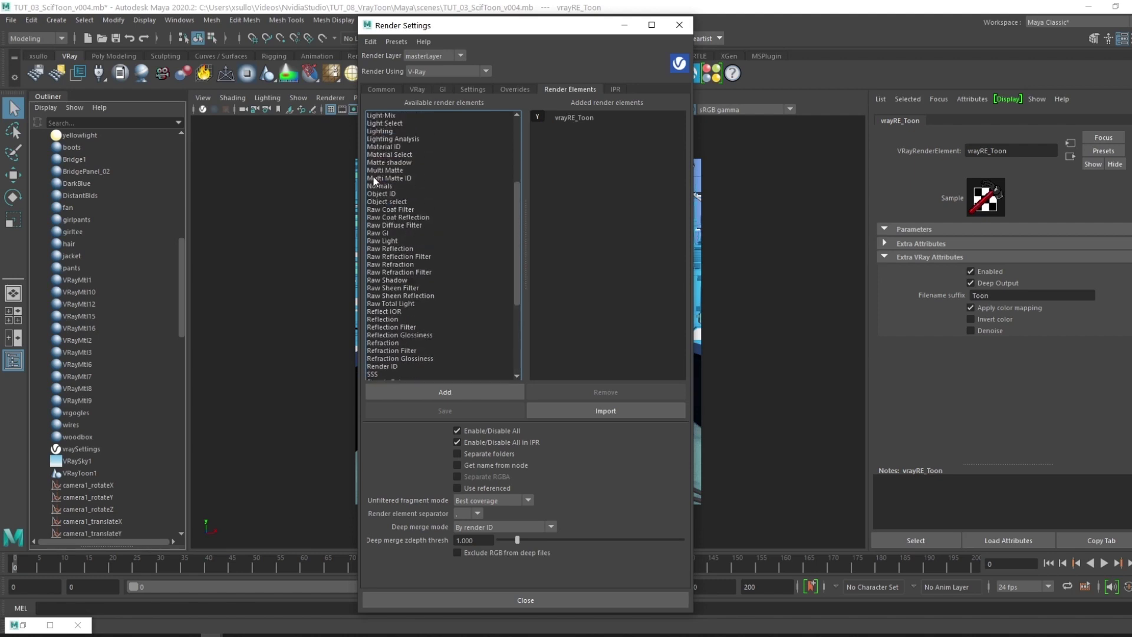
scroll(376, 180, "up", 3)
Add the Diffuse and Render ID render elements, then select vrayRE_Toon
left_click(385, 163)
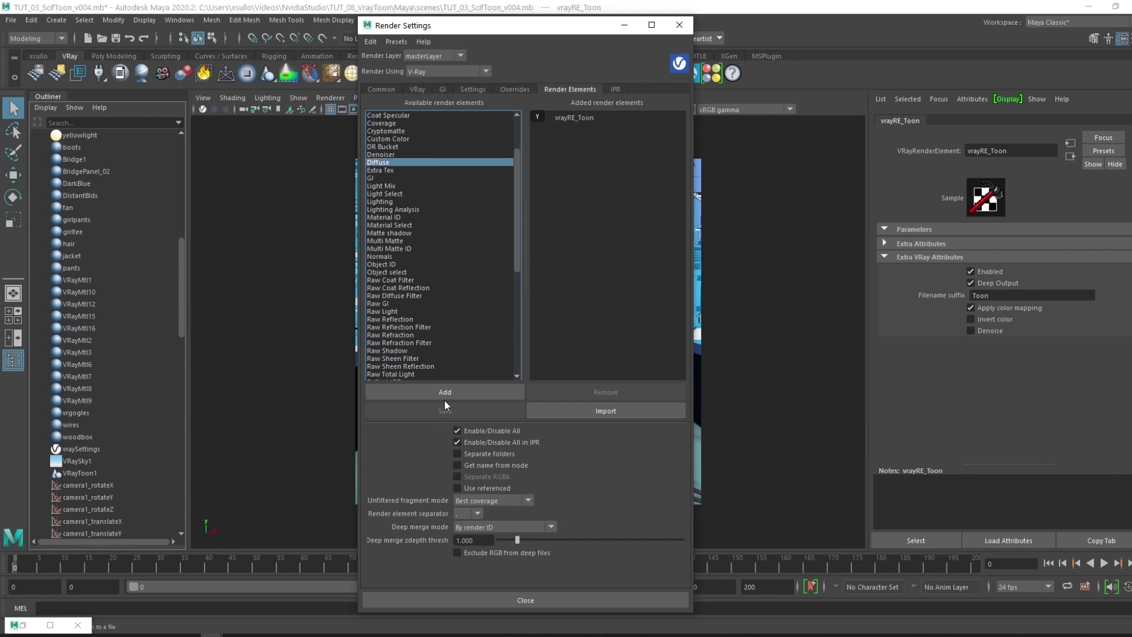
left_click(445, 392)
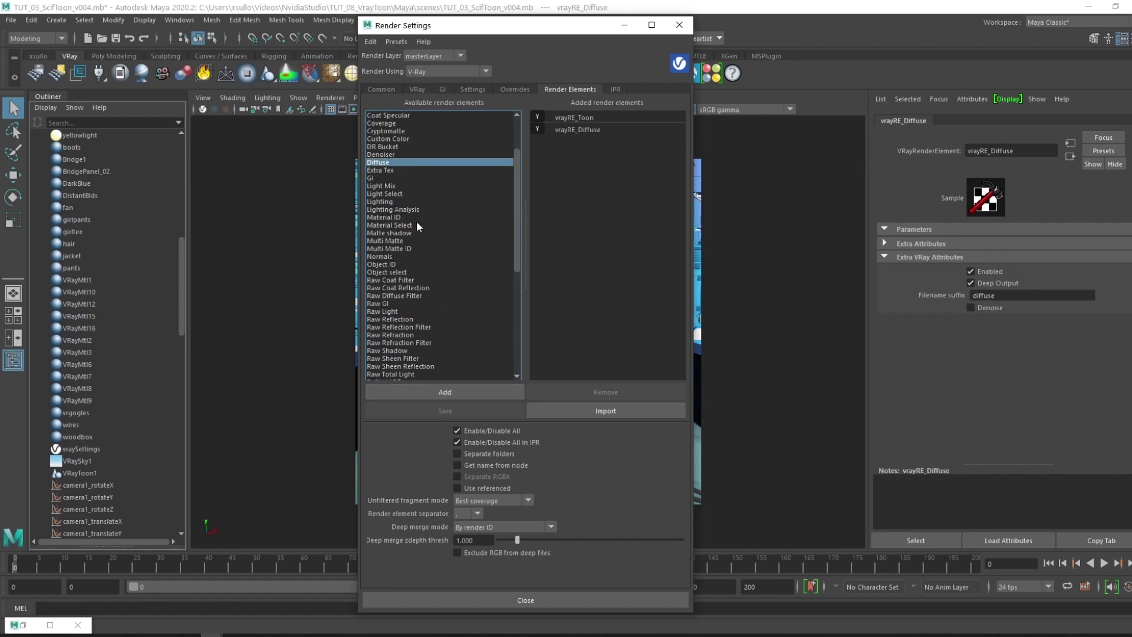
scroll(421, 228, "down", 5)
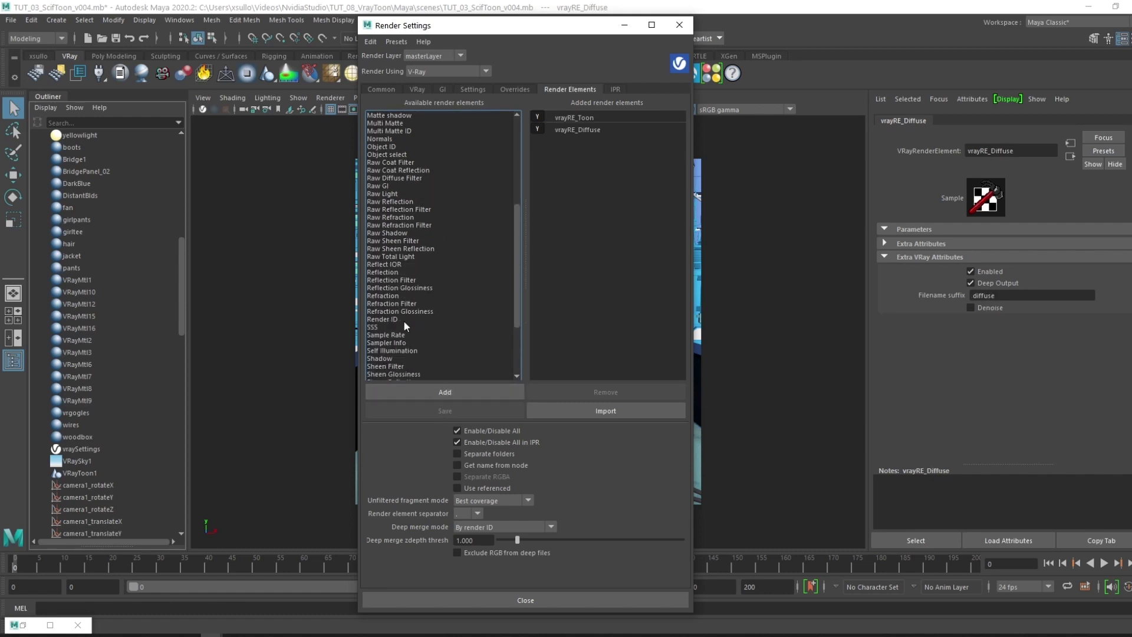
left_click(405, 320)
left_click(430, 391)
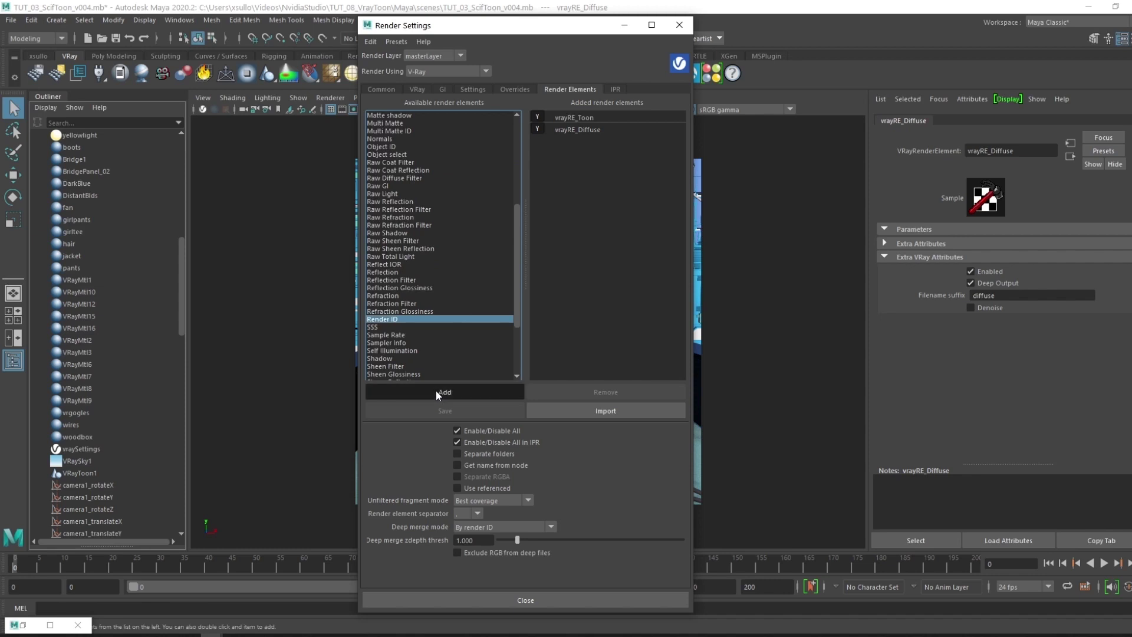
left_click(589, 118)
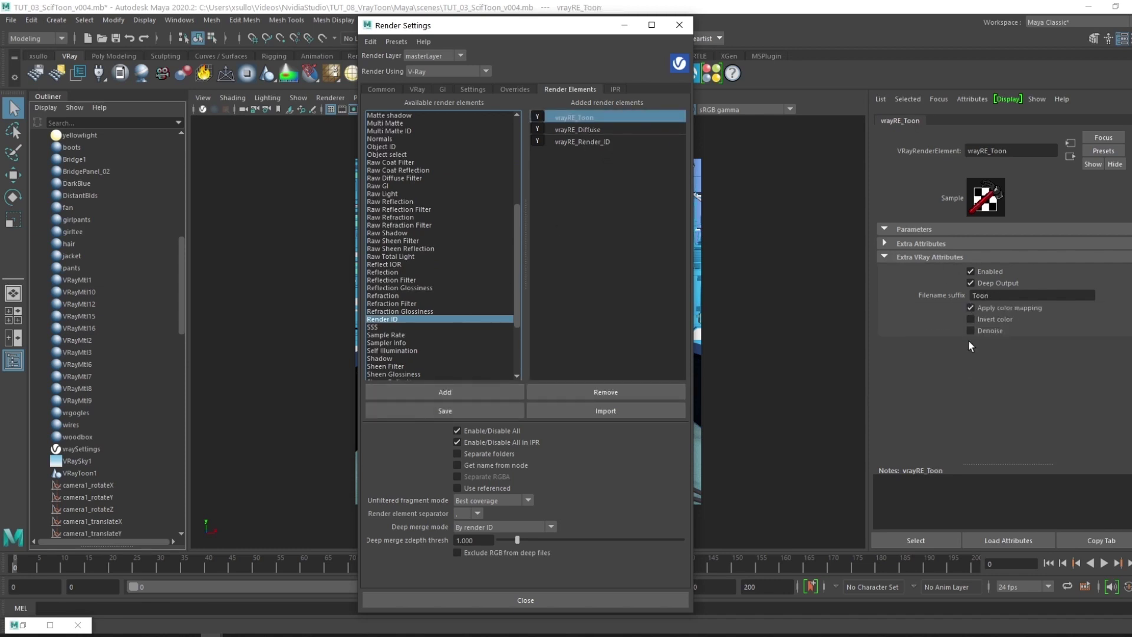
left_click(624, 29)
Render the city and inspect the Toon element's faint outlines in the frame buffer, zooming and panning
left_click(548, 39)
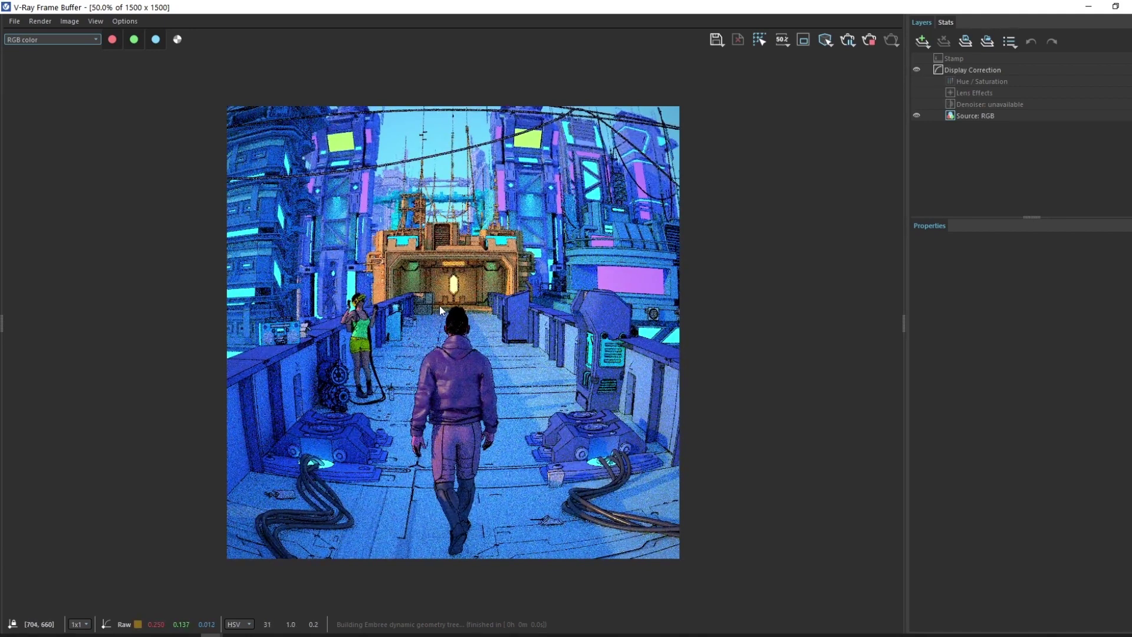
left_click(36, 40)
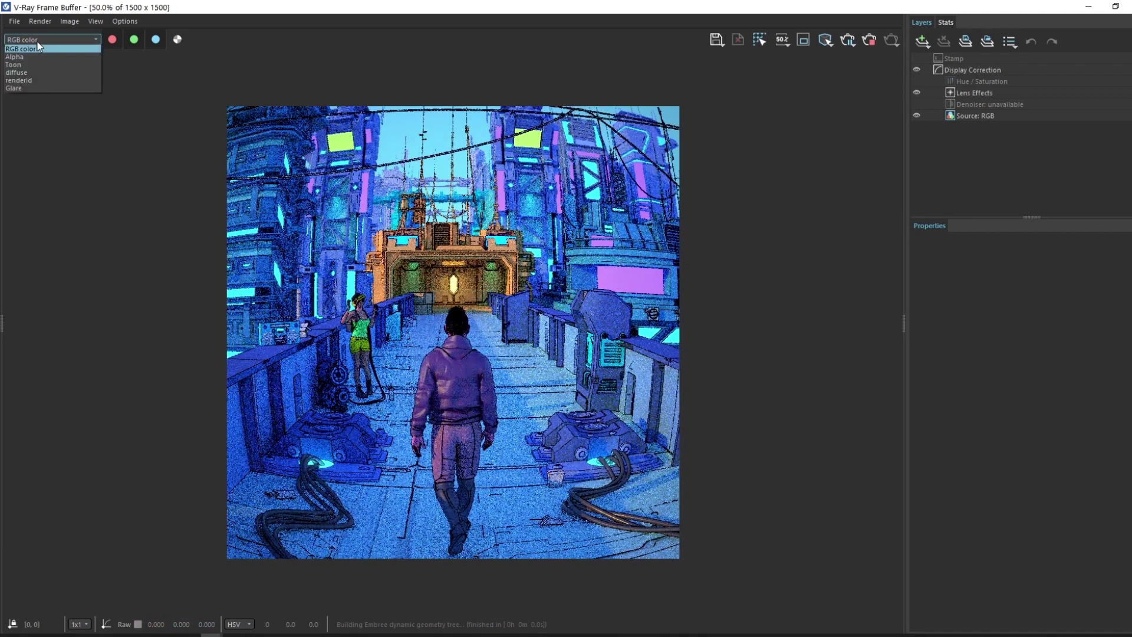
left_click(42, 65)
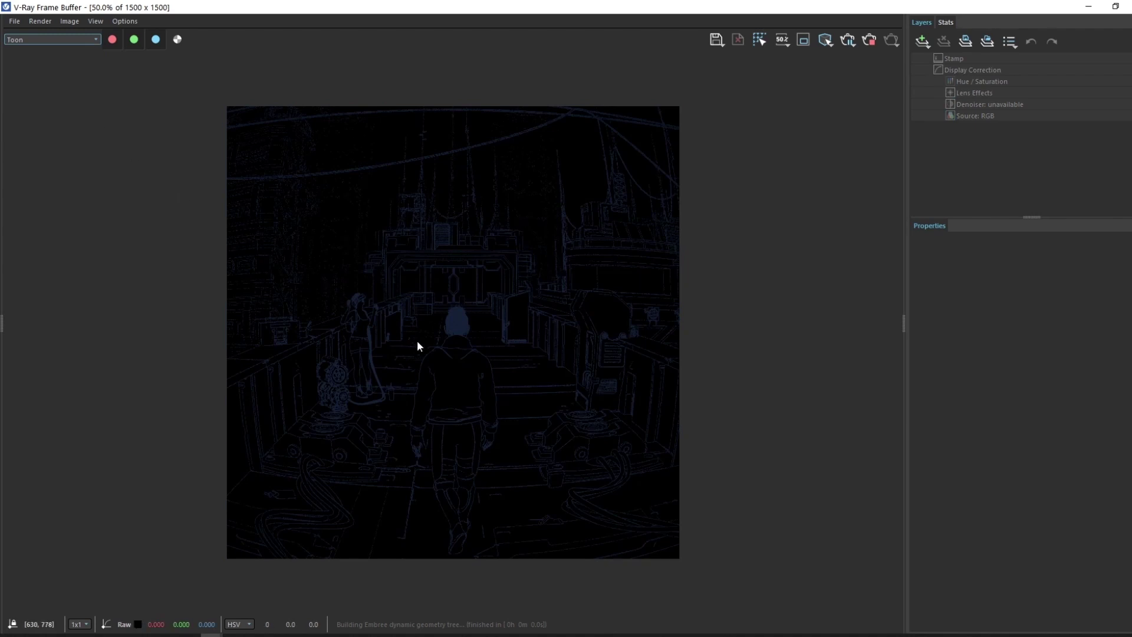
scroll(537, 207, "up", 2)
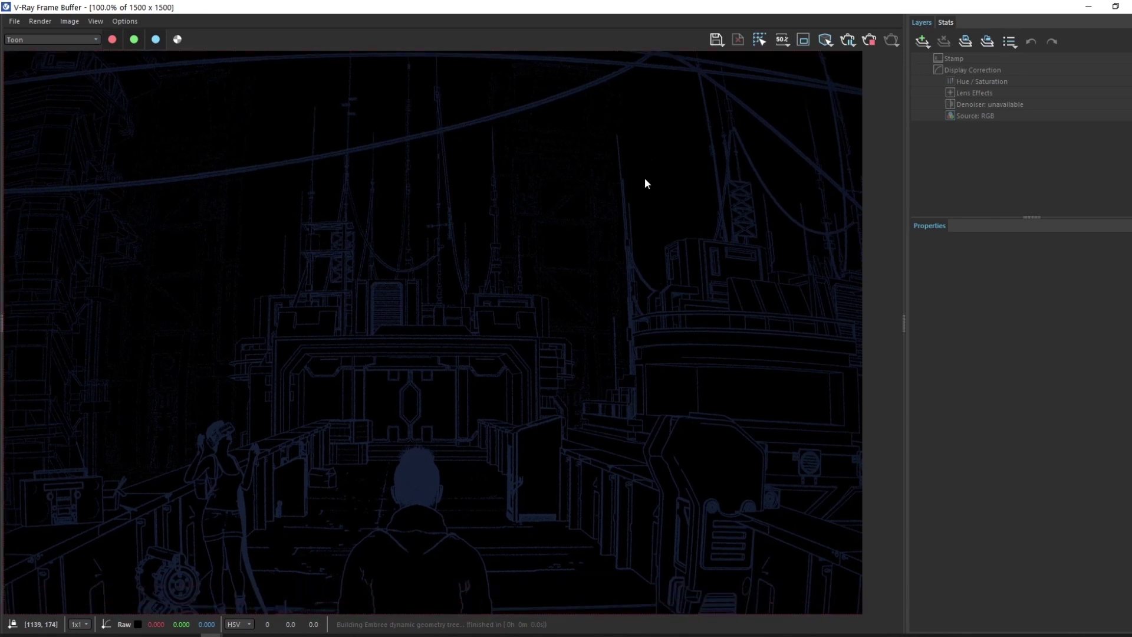
middle_click_drag(585, 391, 589, 248)
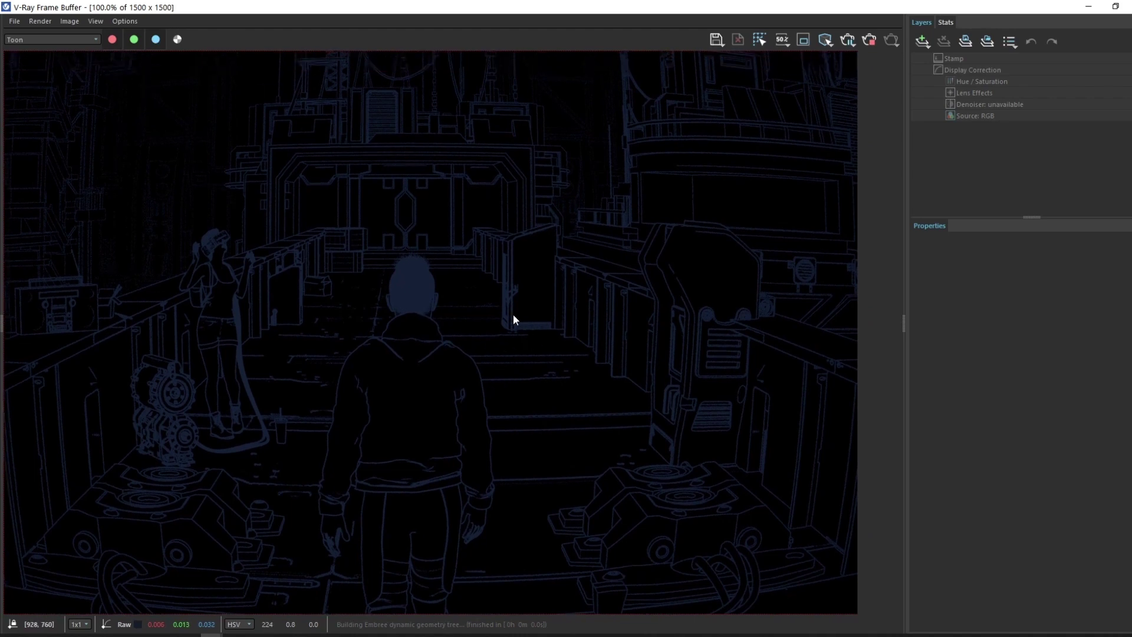
scroll(607, 281, "down", 1)
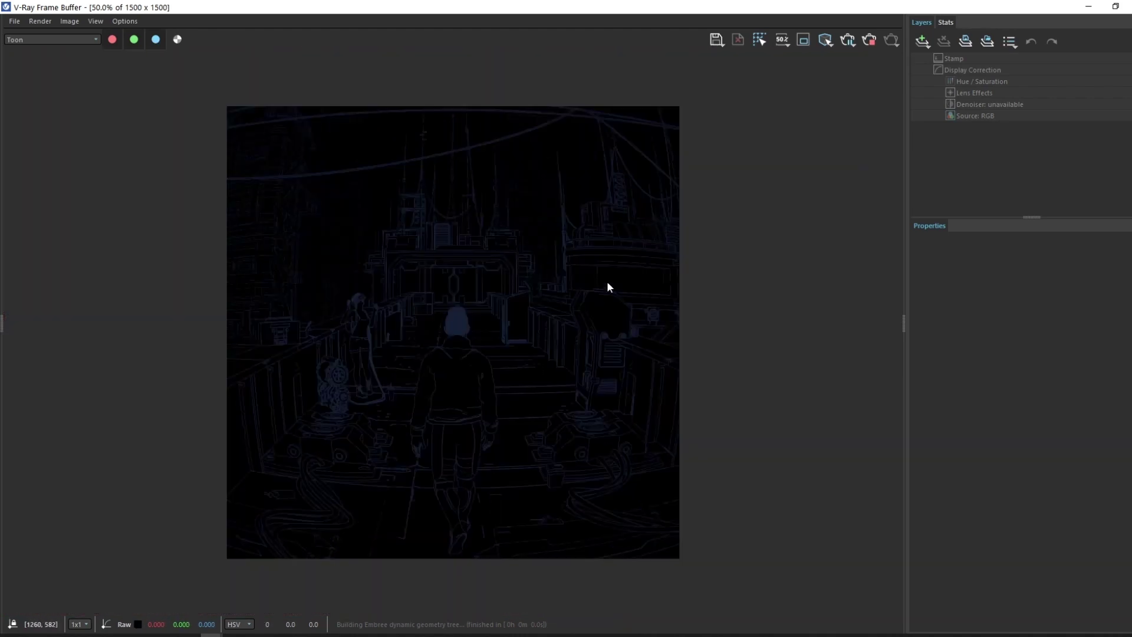
left_click(1089, 8)
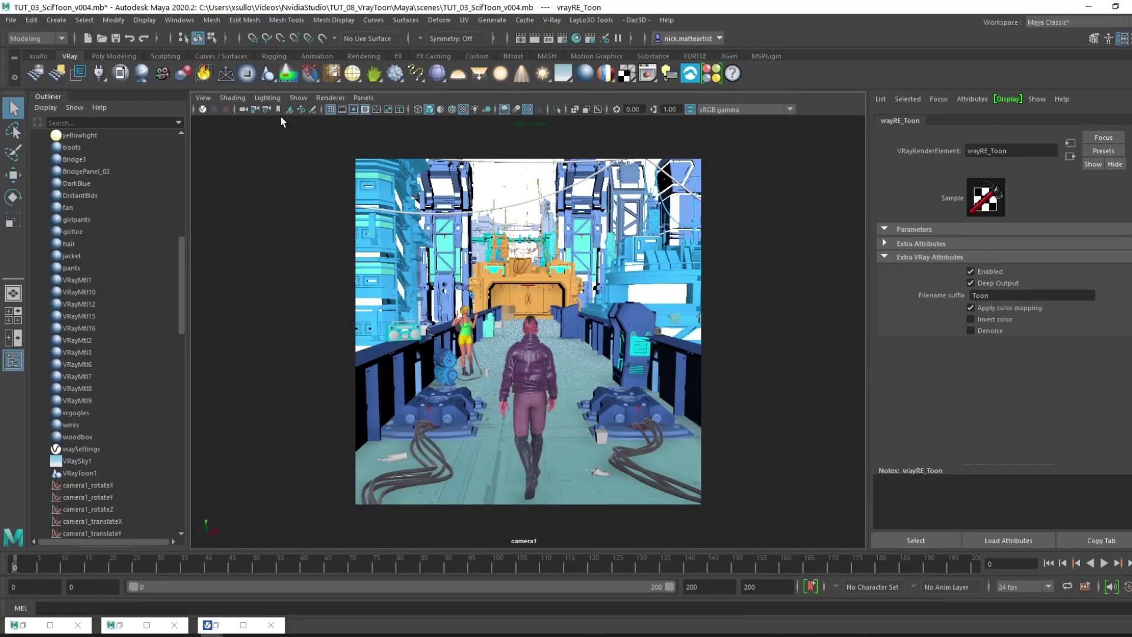
Enable Invert color and disable Deep Output on the vrayRE_Toon render element
left_click(562, 37)
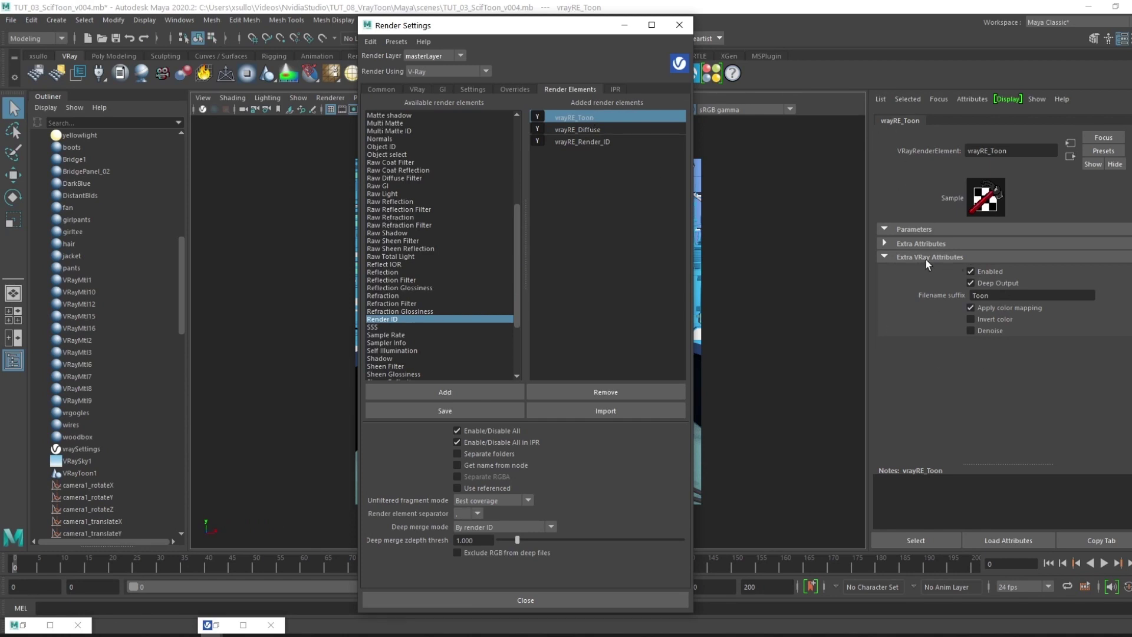
left_click(971, 319)
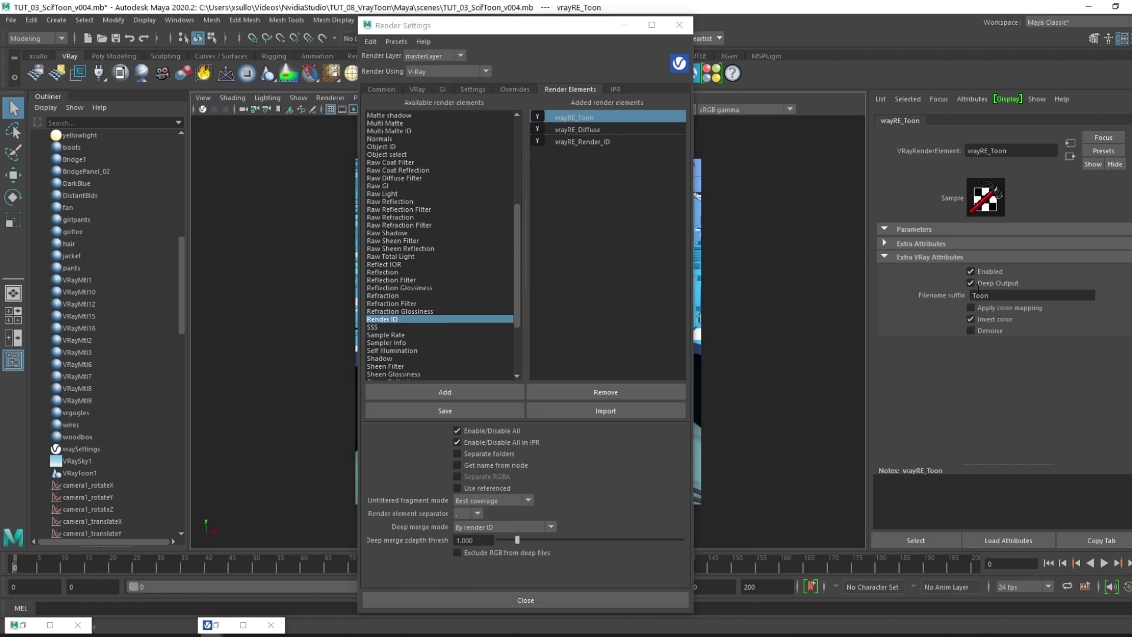
left_click(971, 283)
left_click(624, 25)
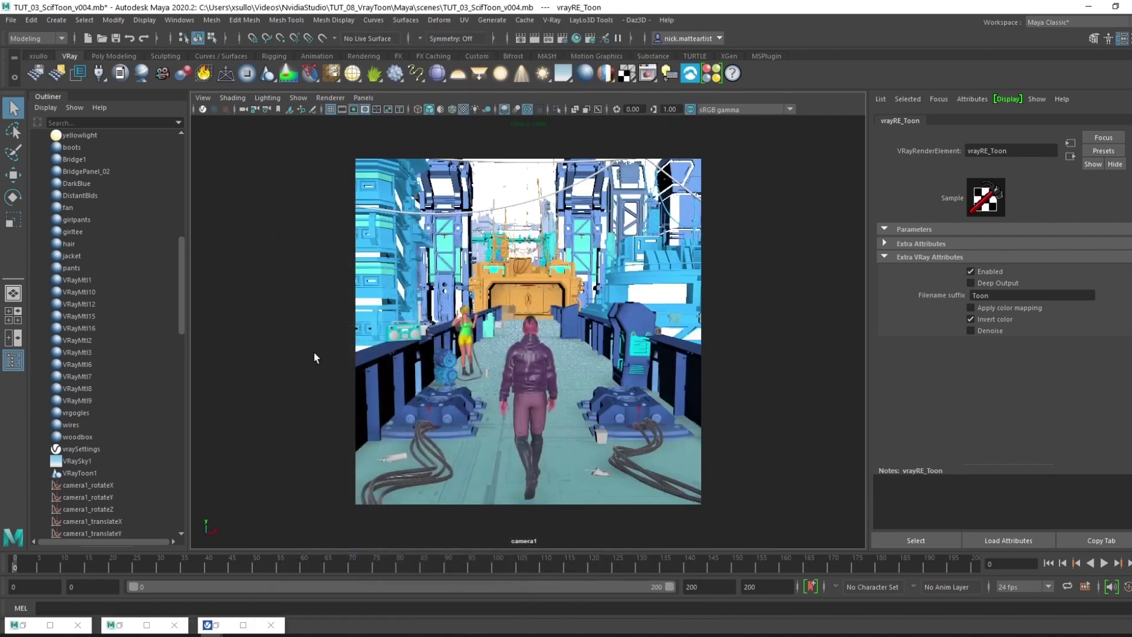
Re-render and inspect the inverted Toon element's black-on-white outlines up close
left_click(236, 626)
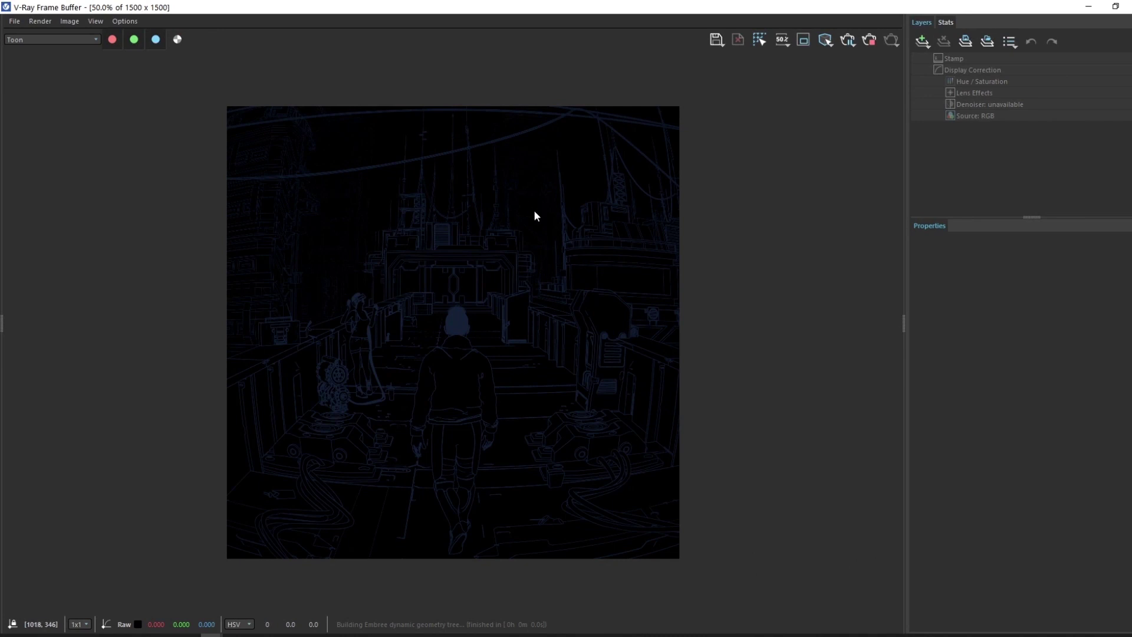
left_click(848, 41)
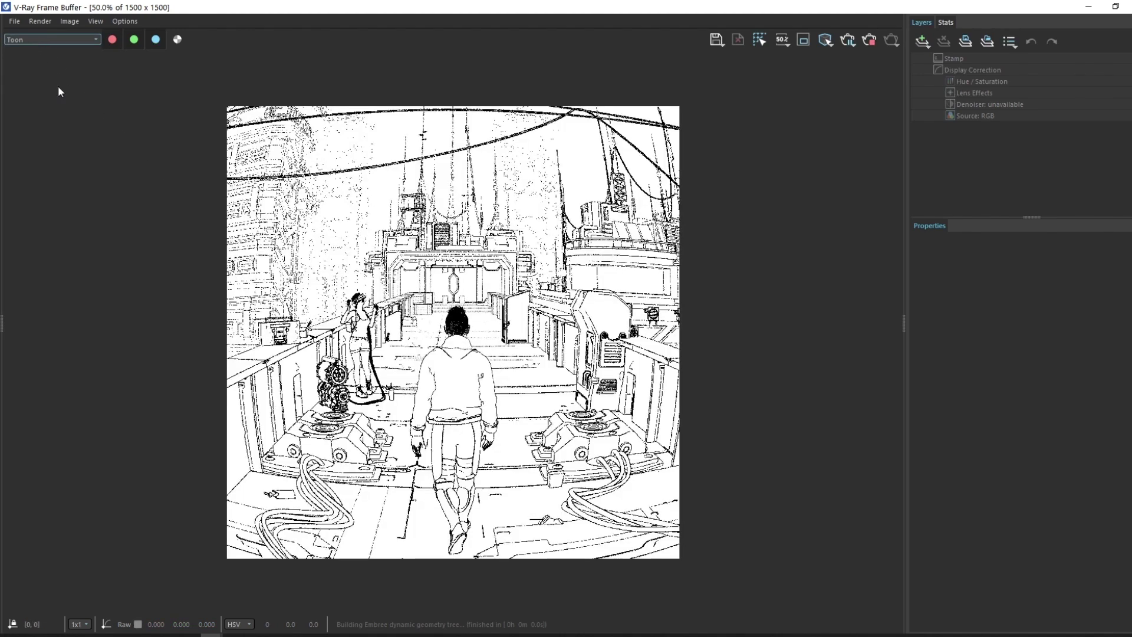
scroll(506, 411, "up", 4)
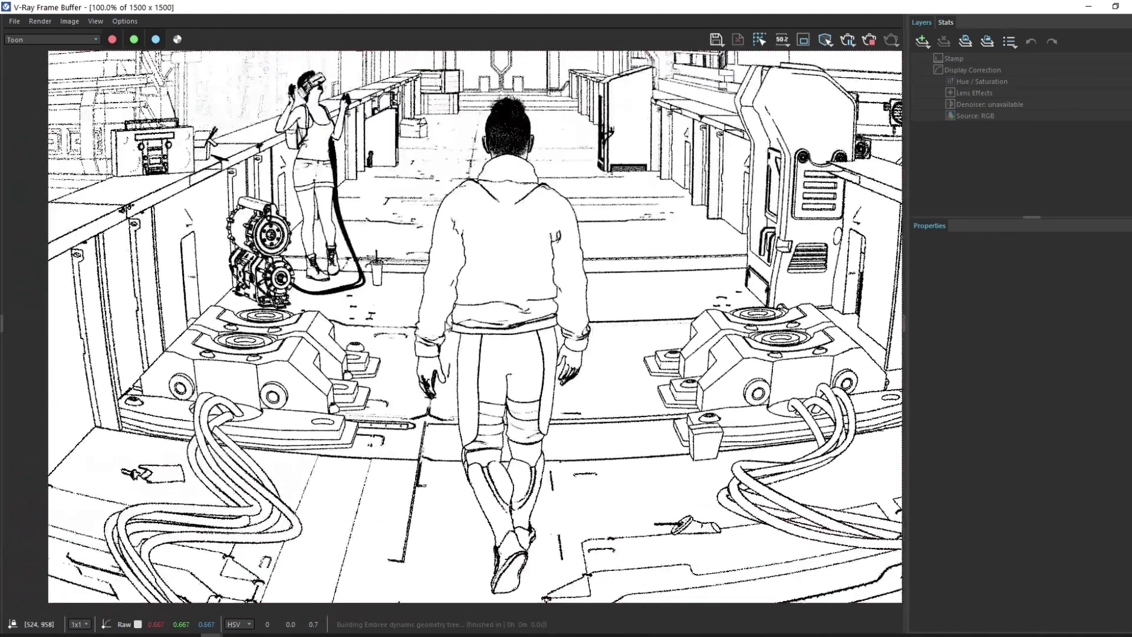
middle_click_drag(347, 401, 454, 492)
middle_click_drag(407, 407, 416, 329)
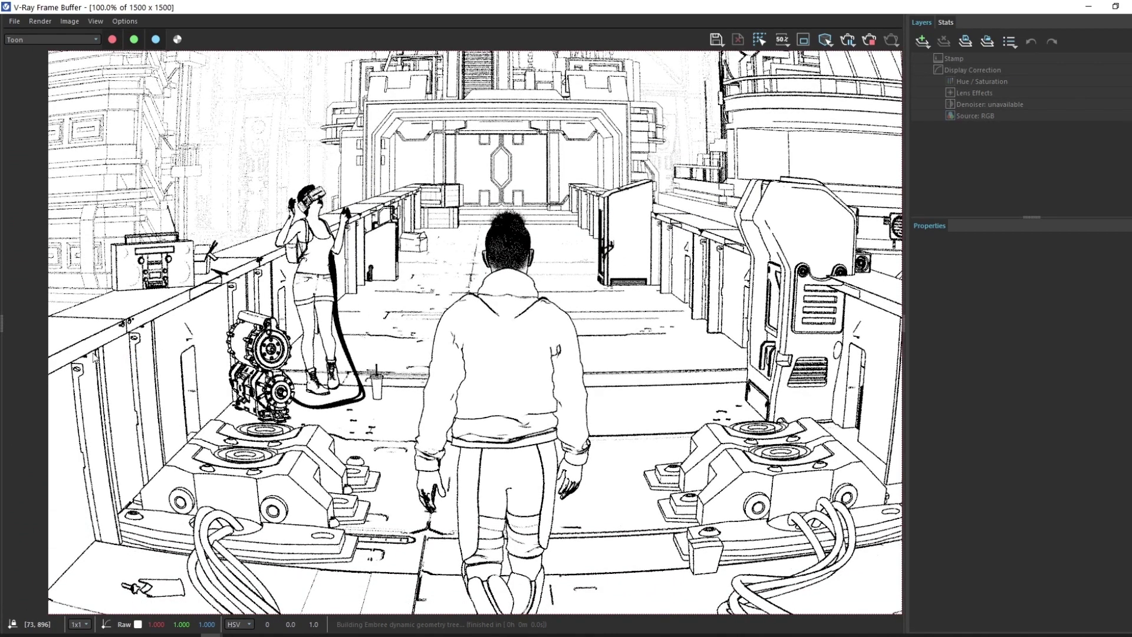
middle_click_drag(506, 484, 506, 426)
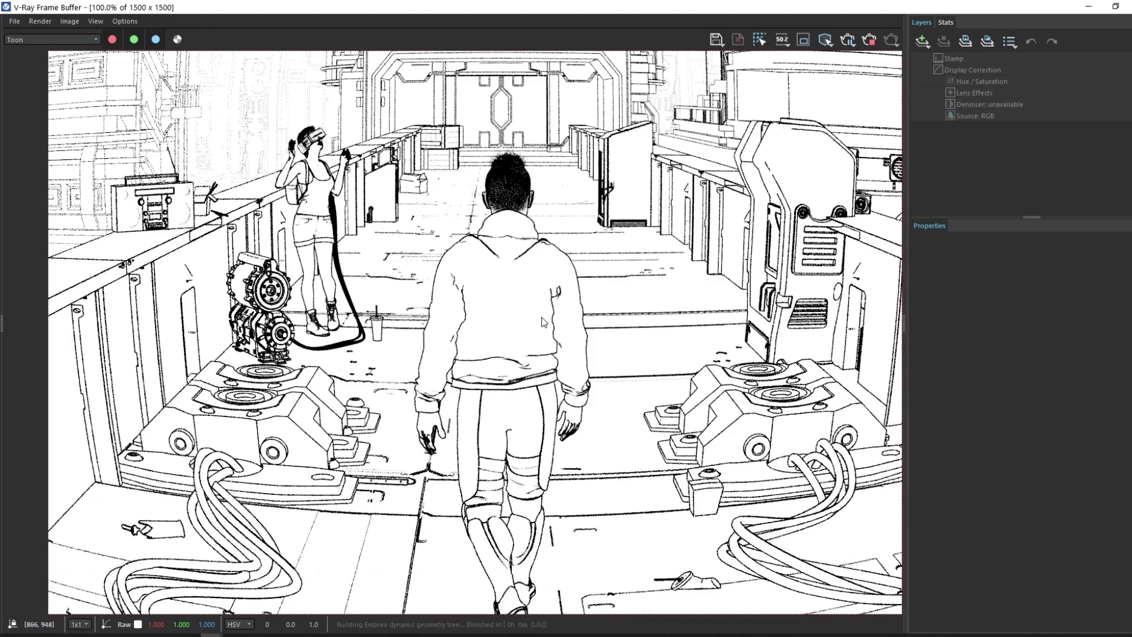
middle_click_drag(506, 352, 460, 304)
middle_click_drag(571, 399, 564, 416)
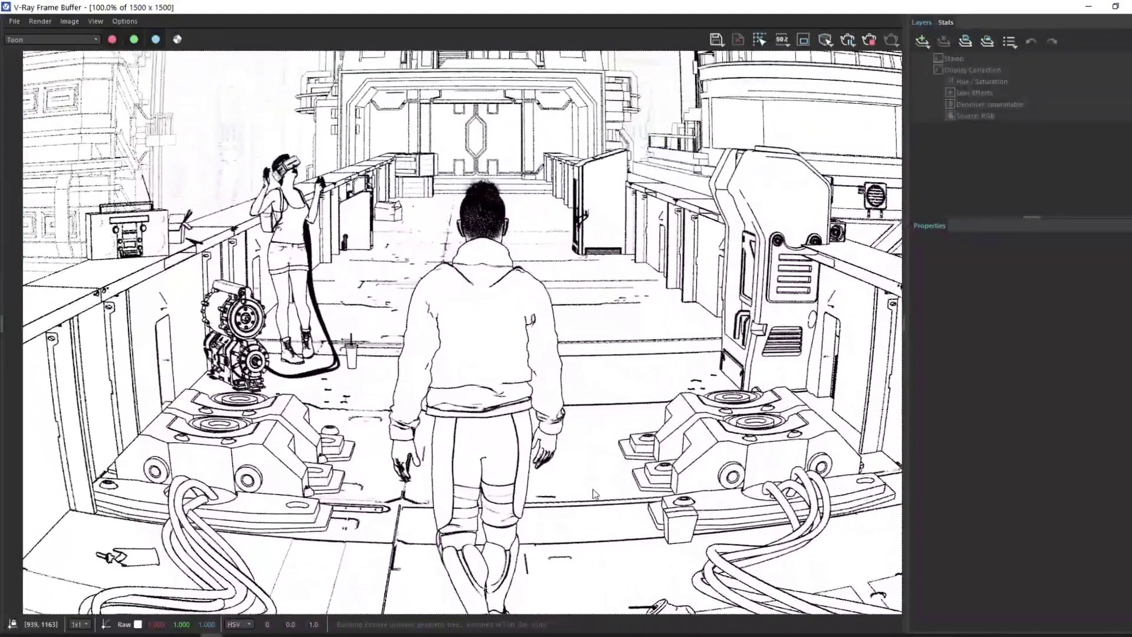
scroll(398, 315, "up", 6)
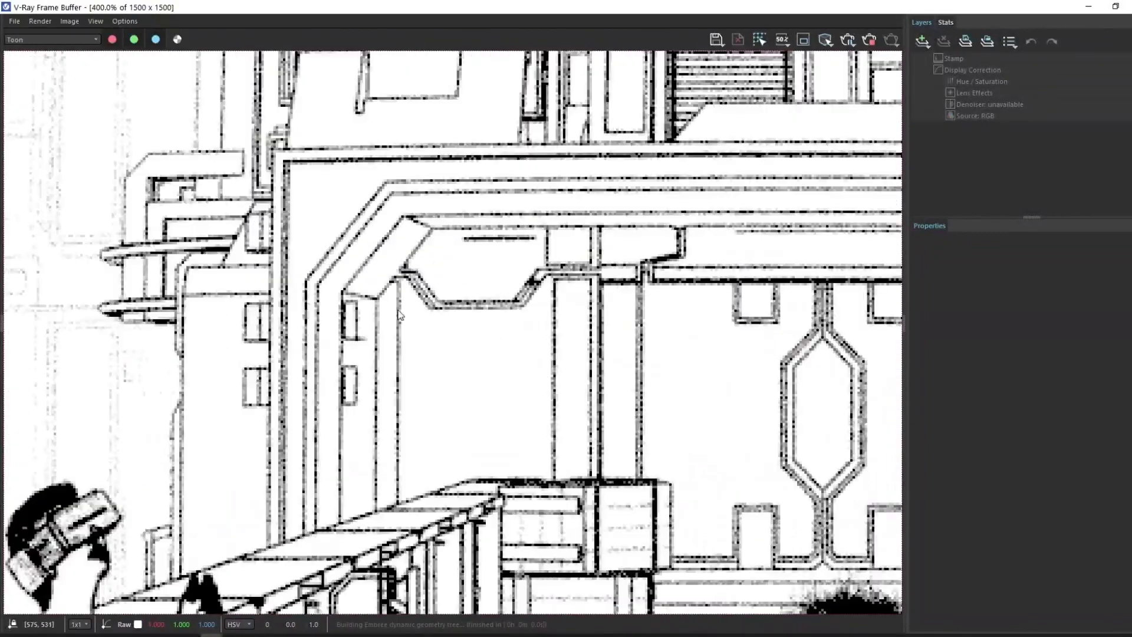
scroll(486, 333, "down", 6)
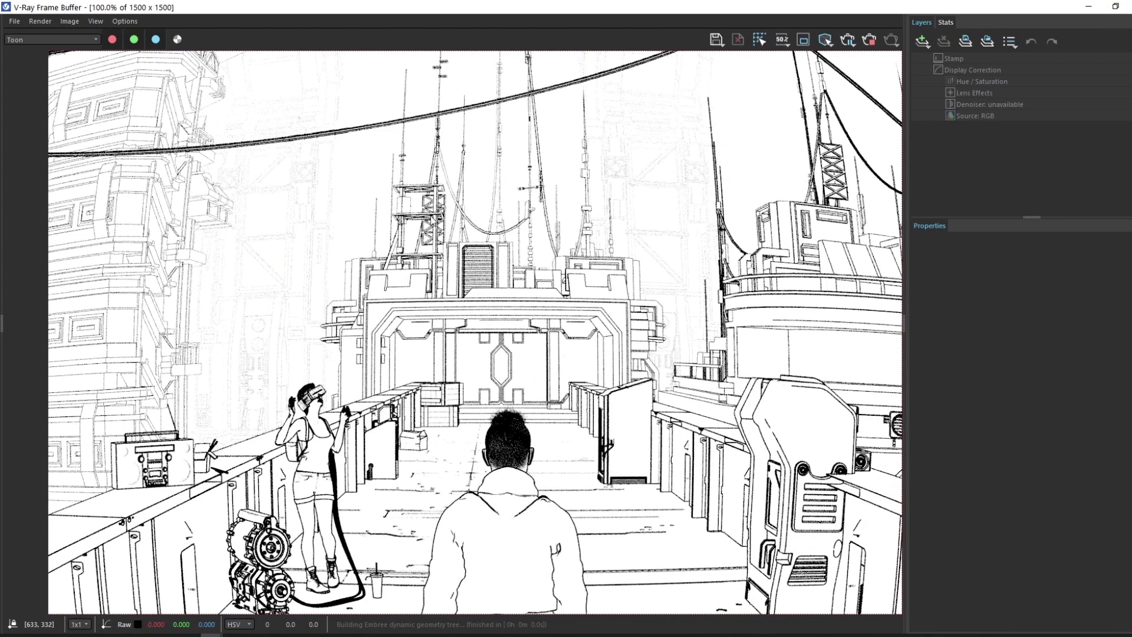
Compare the RGB color and Toon channels, ending on the full-colour render
left_click(34, 39)
left_click(33, 49)
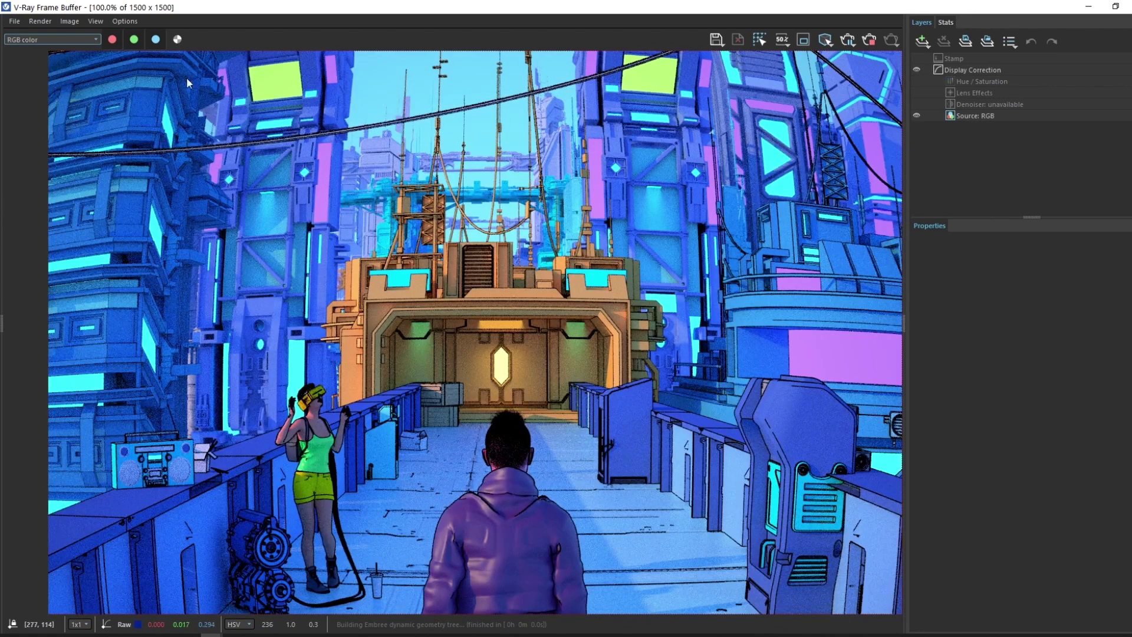
left_click(41, 39)
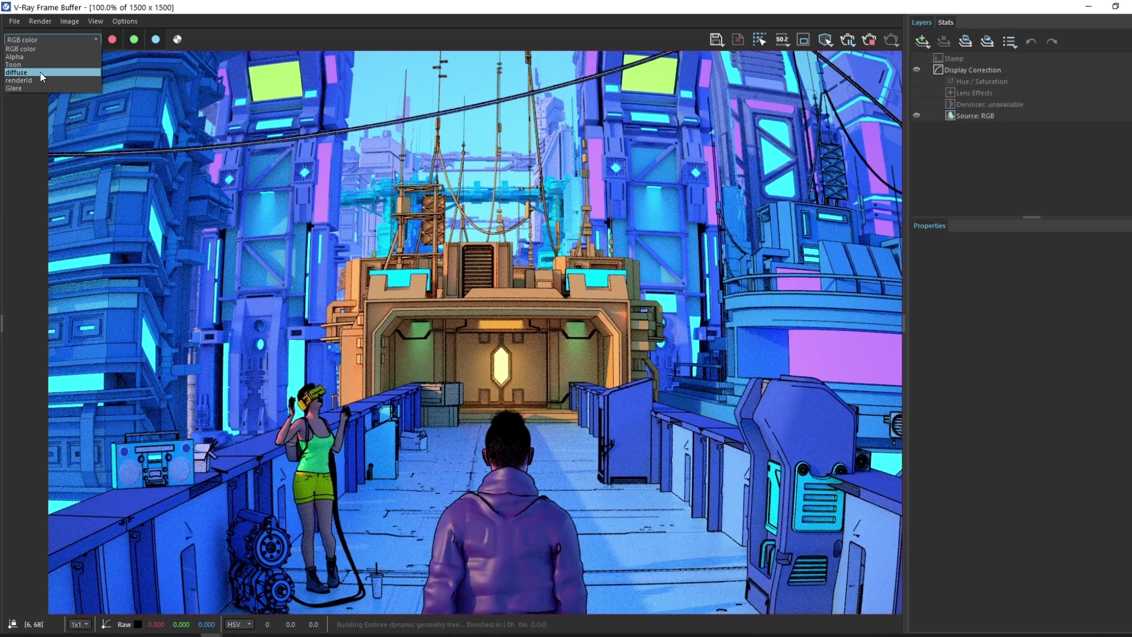
left_click(34, 65)
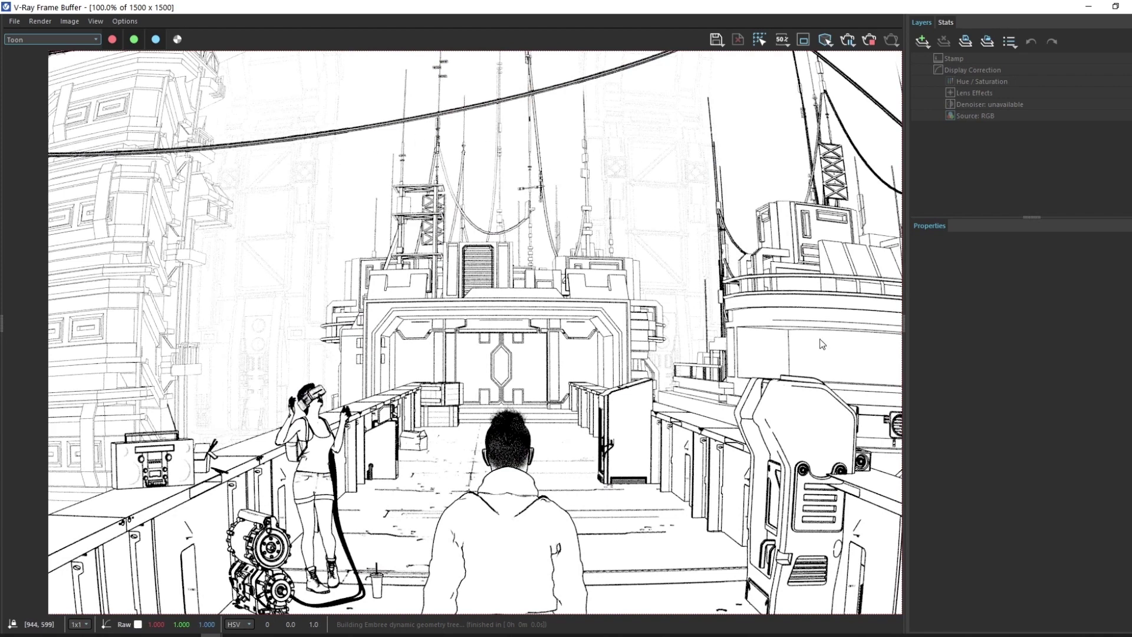
left_click(36, 39)
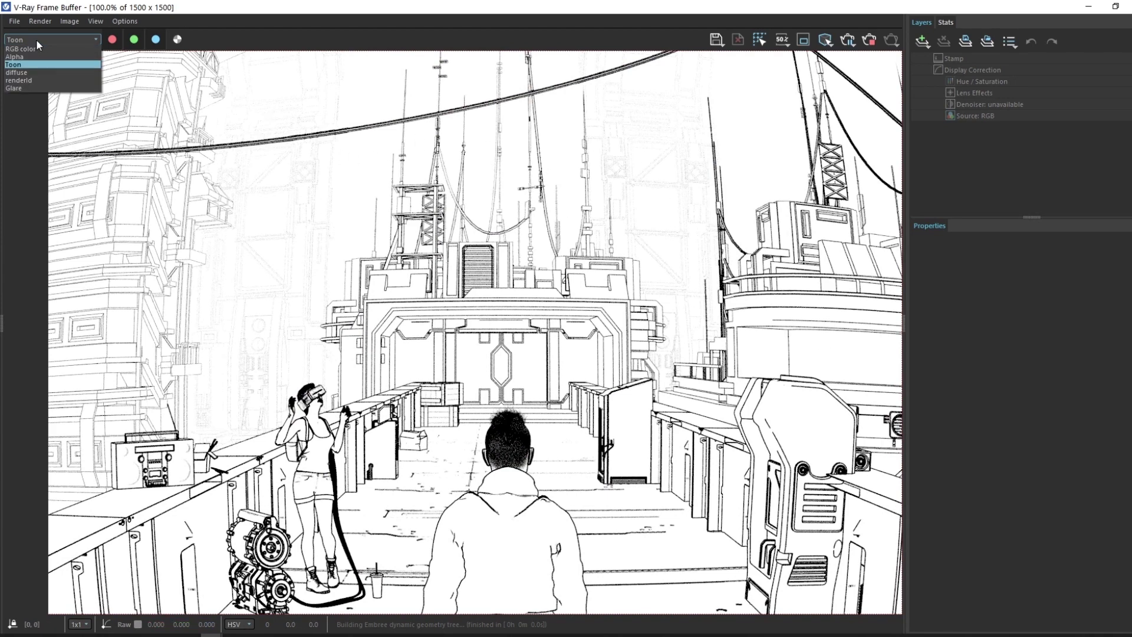
left_click(31, 48)
middle_click_drag(539, 472, 538, 311)
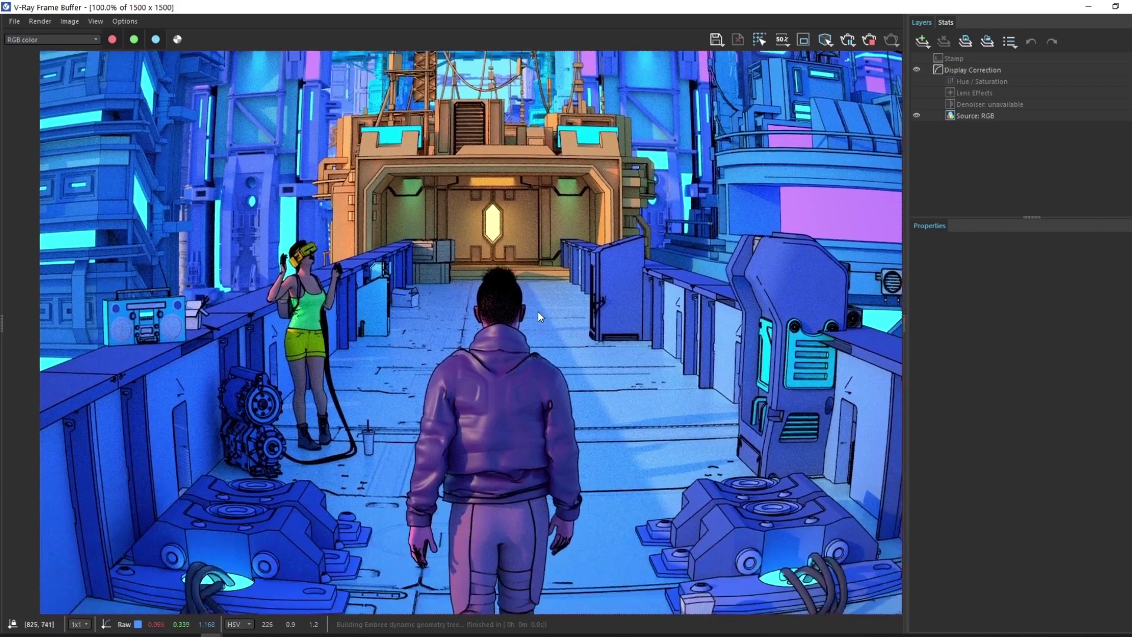
Review the diffuse, Glare and renderId channels in the frame buffer
scroll(586, 386, "down", 2)
left_click(48, 41)
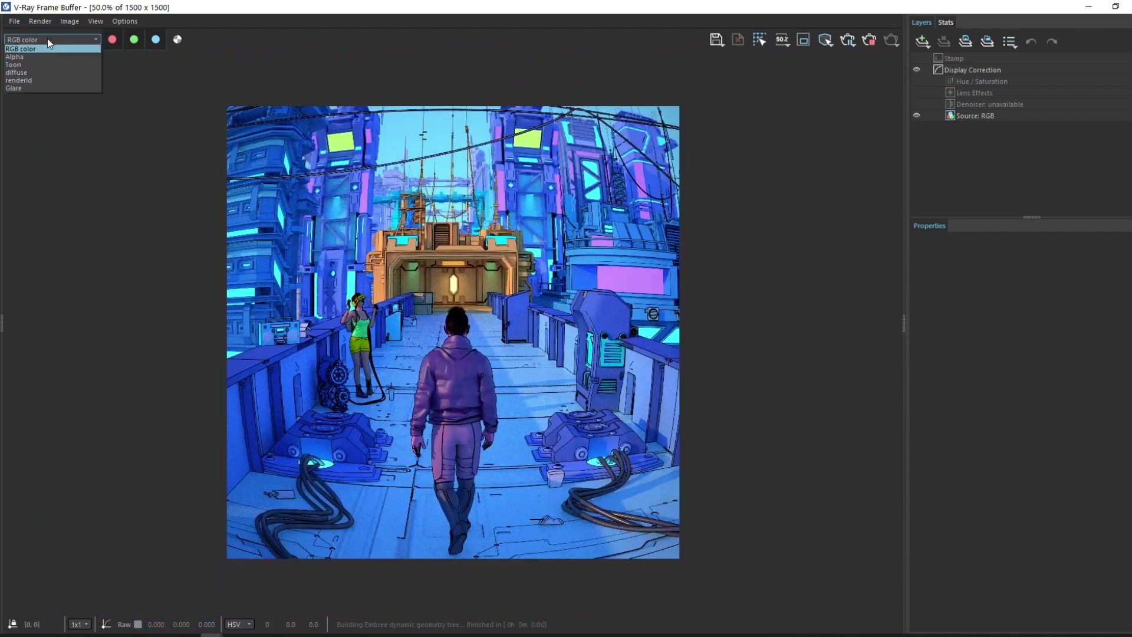
left_click(47, 72)
scroll(590, 425, "up", 2)
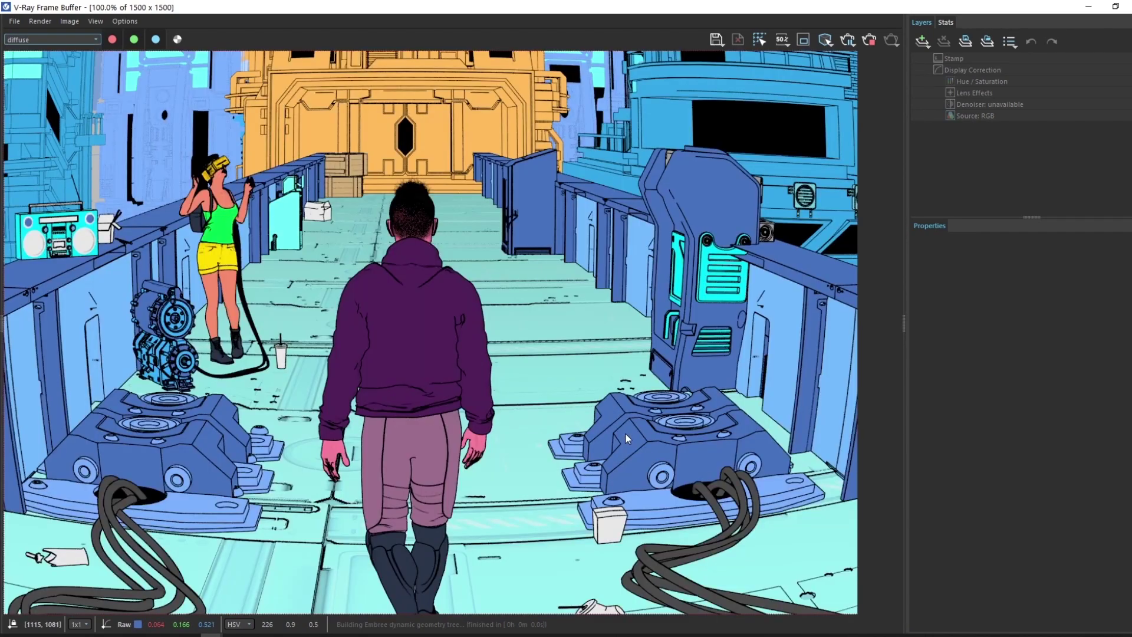
middle_click_drag(447, 467, 470, 400)
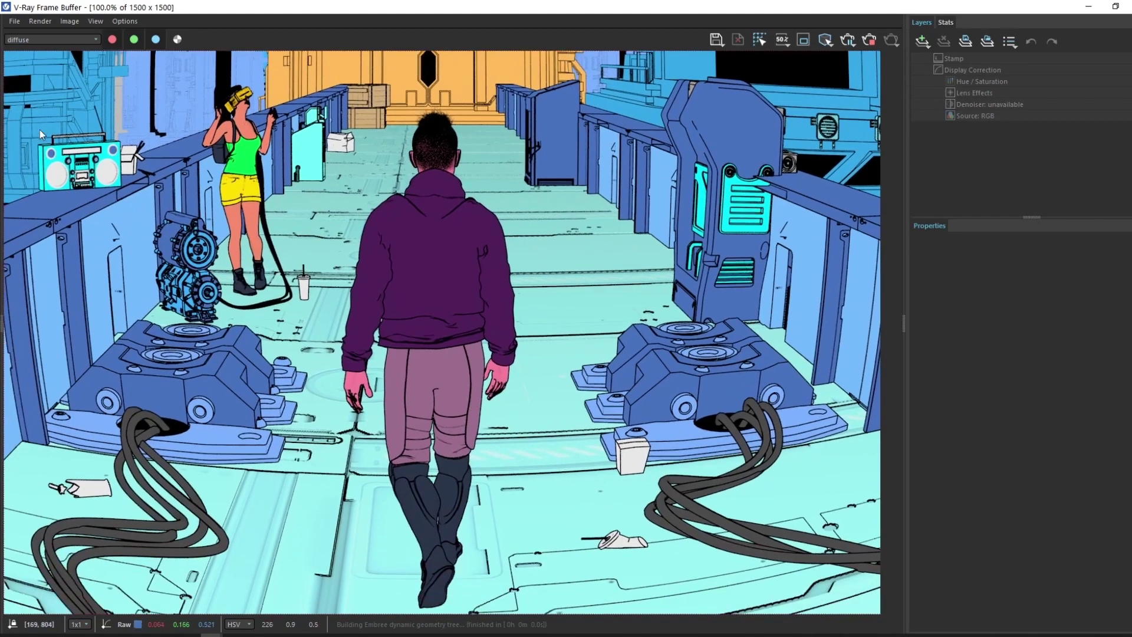
left_click(47, 39)
left_click(33, 87)
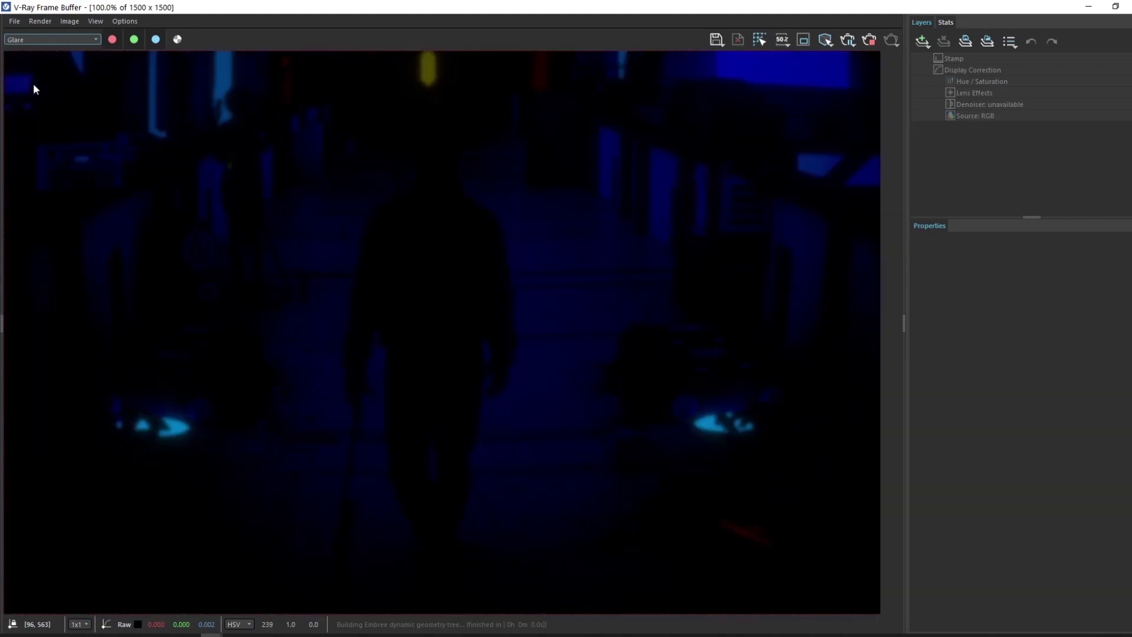
left_click(19, 38)
left_click(31, 79)
Compare the Toon and RGB color channels, then minimize the frame buffer
scroll(332, 263, "down", 1)
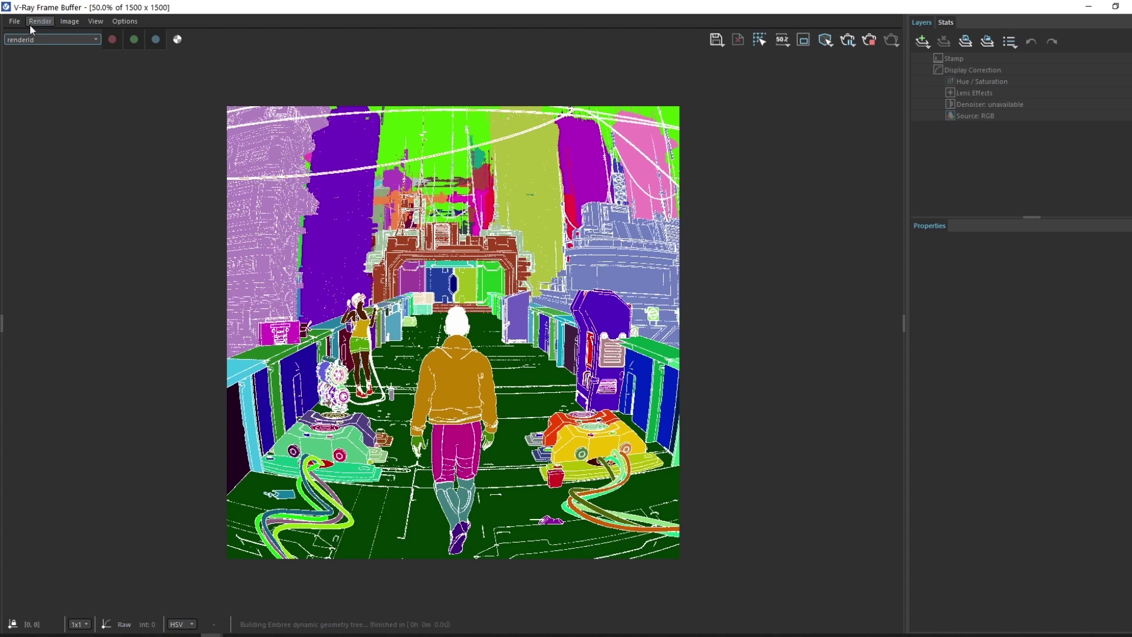
left_click(35, 39)
left_click(33, 64)
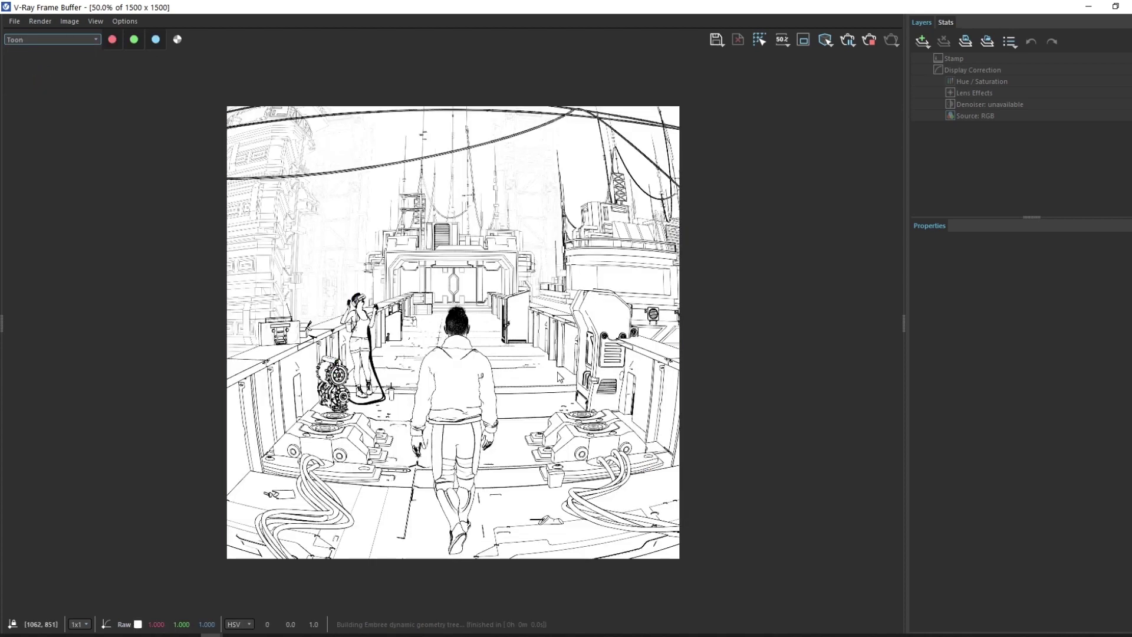
scroll(494, 329, "up", 1)
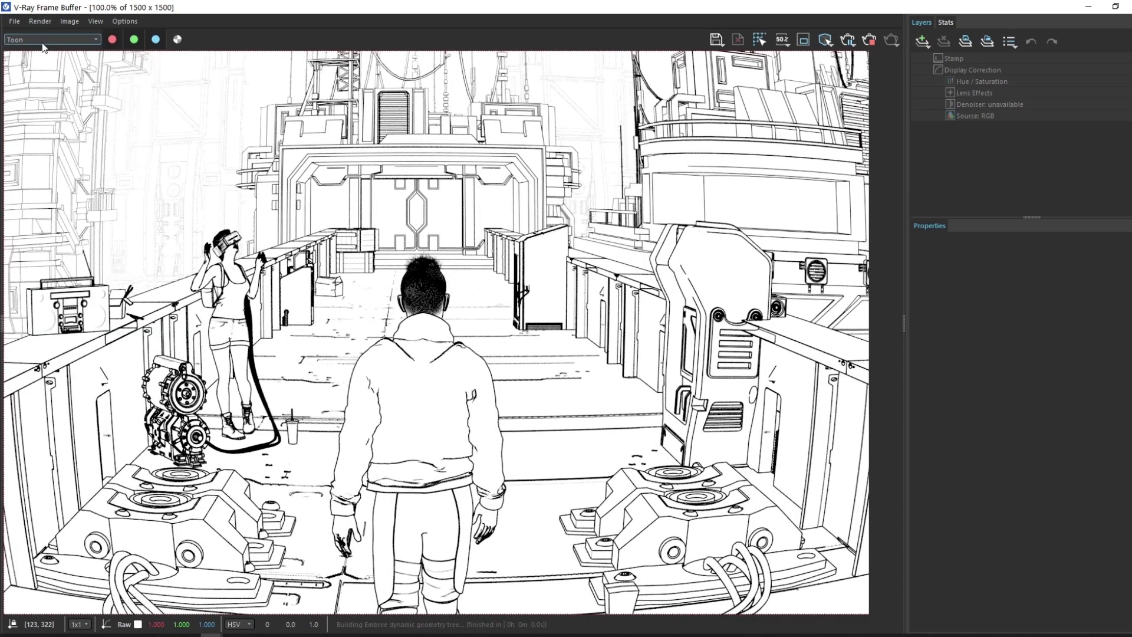
left_click(35, 40)
left_click(39, 55)
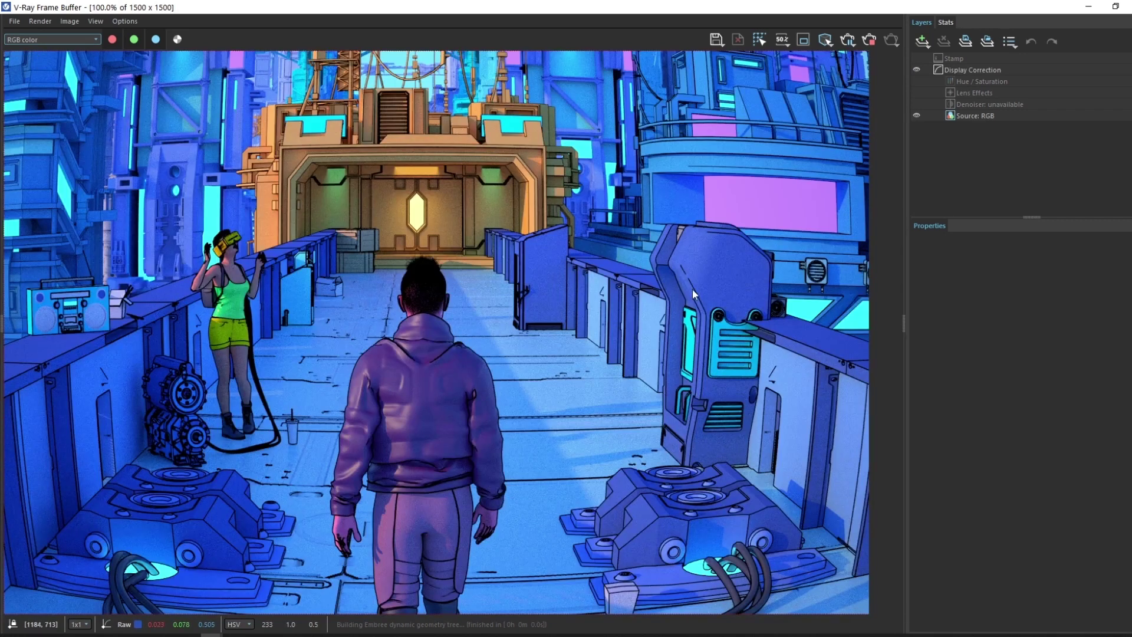
middle_click_drag(618, 202, 641, 271)
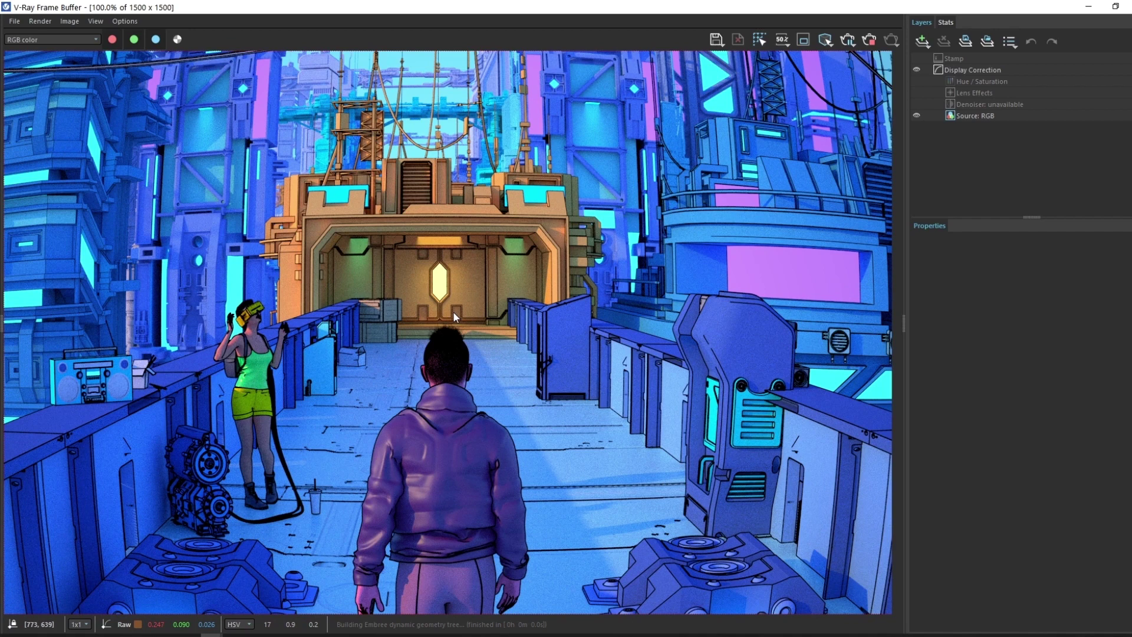
scroll(454, 315, "down", 2)
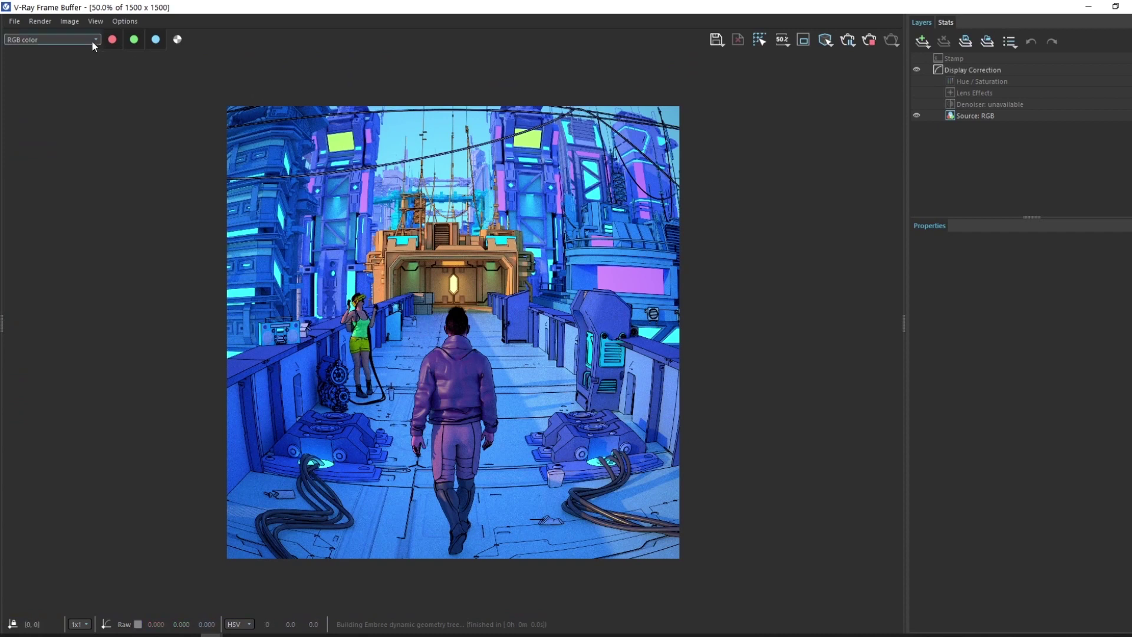
left_click(62, 40)
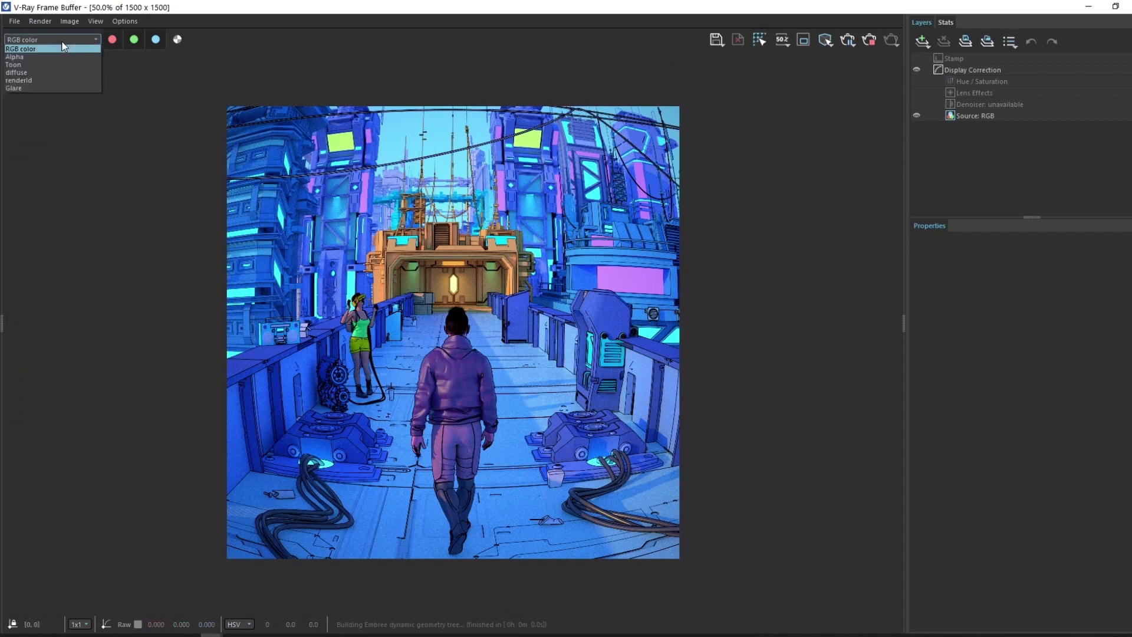
left_click(36, 63)
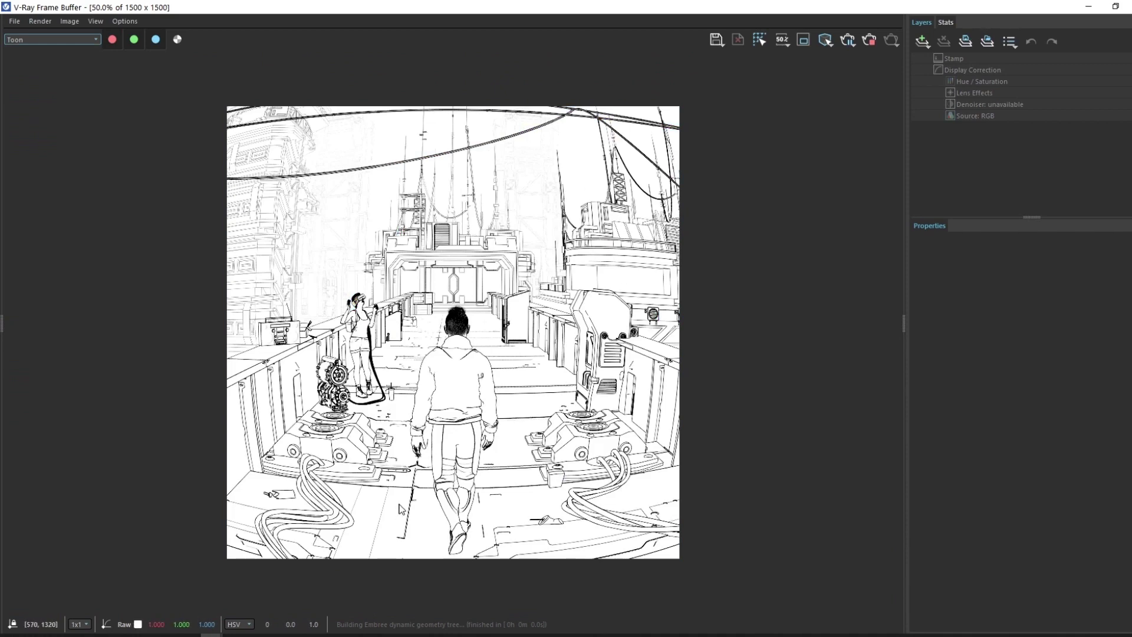
left_click(1085, 7)
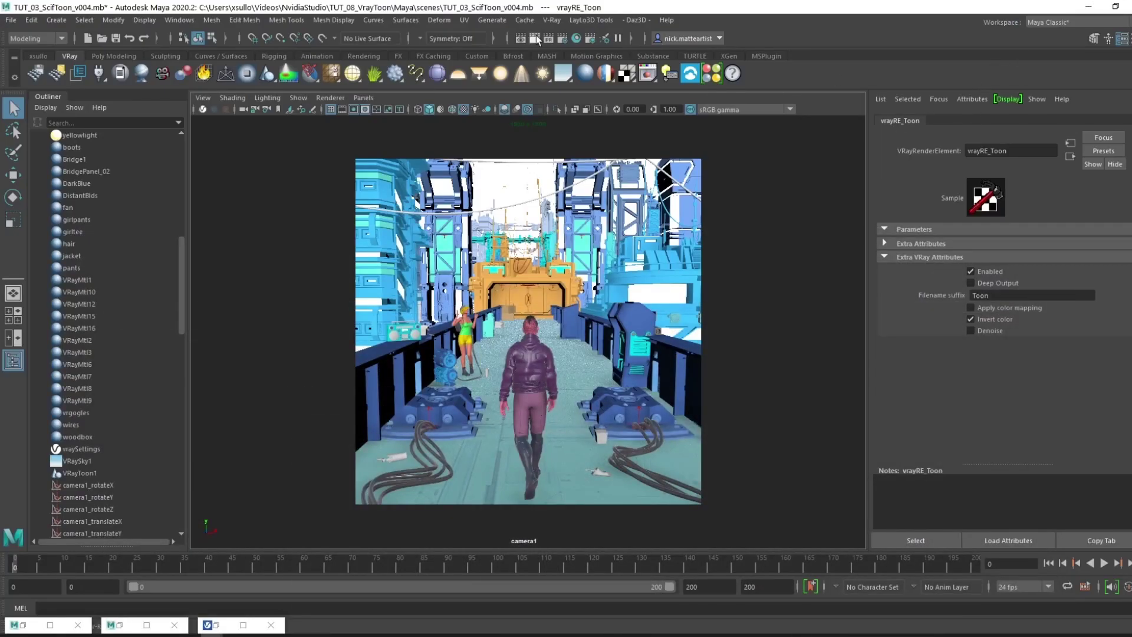
Check the vrayRE_Toon element settings and VRayToon1's parameters, then restore the frame buffer
left_click(562, 38)
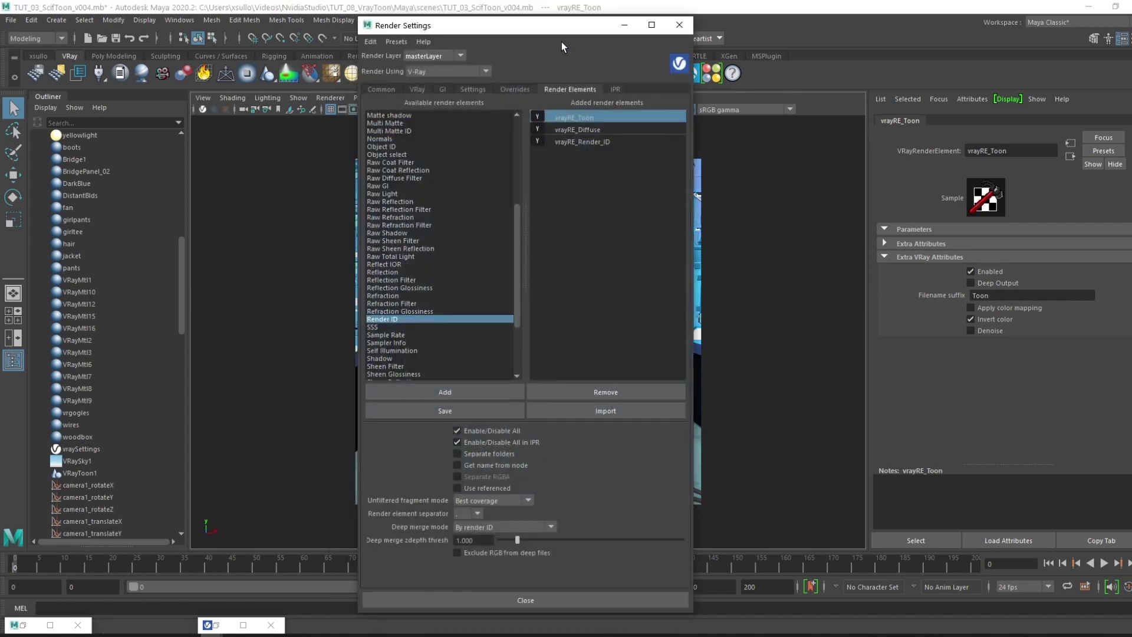
left_click(579, 126)
left_click(575, 118)
left_click(625, 26)
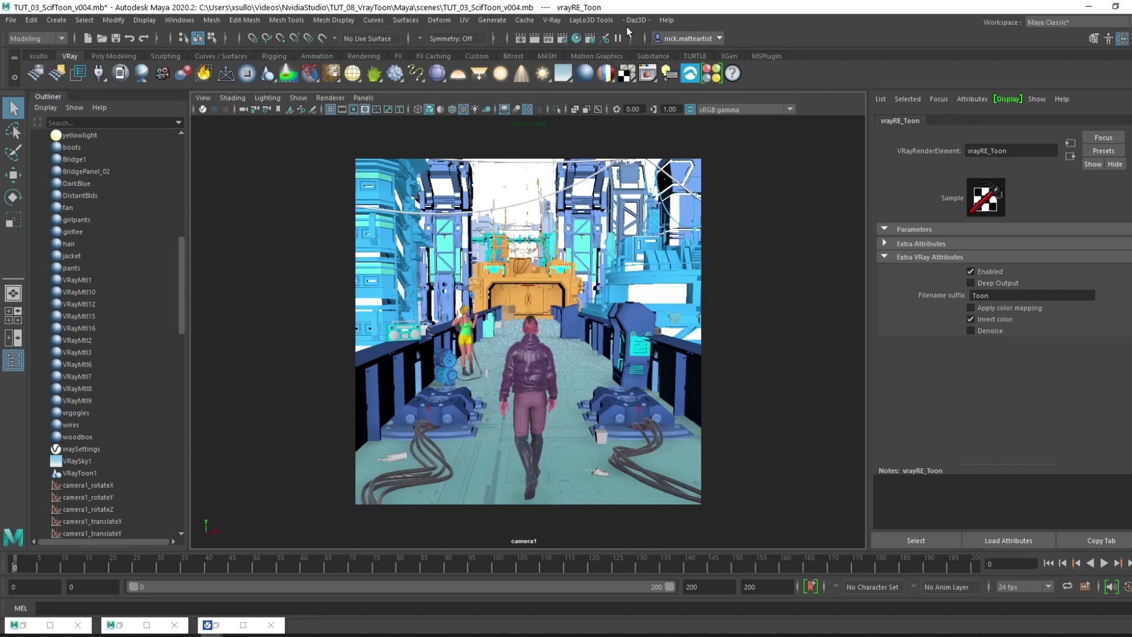
left_click(86, 473)
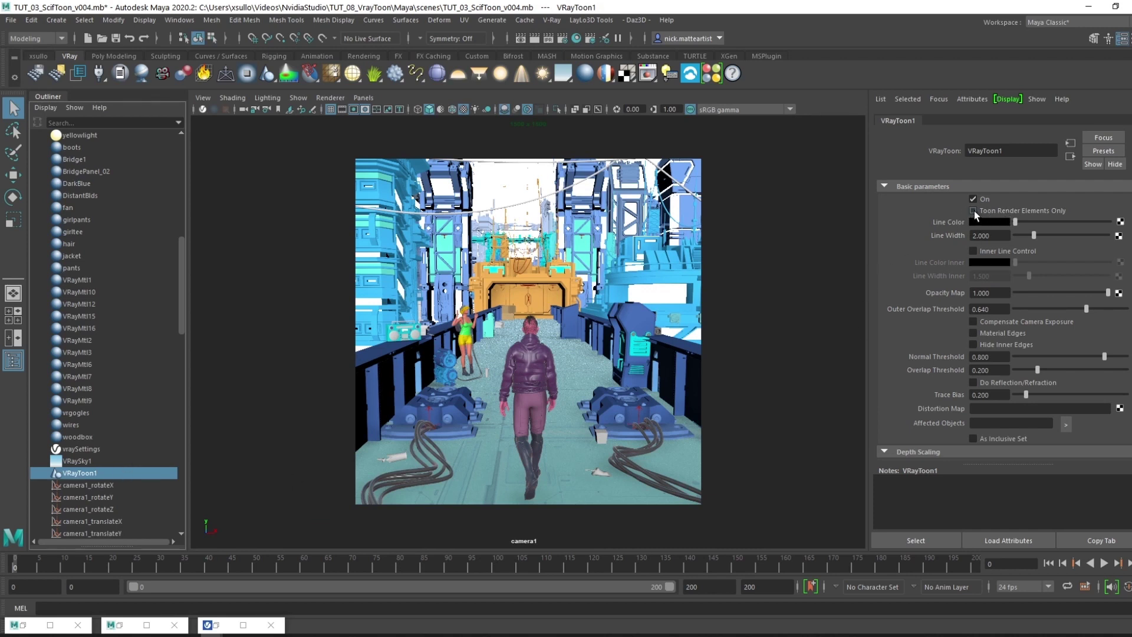
left_click(241, 626)
Switch between the RGB color and Toon channels and zoom into the colour render
left_click(47, 39)
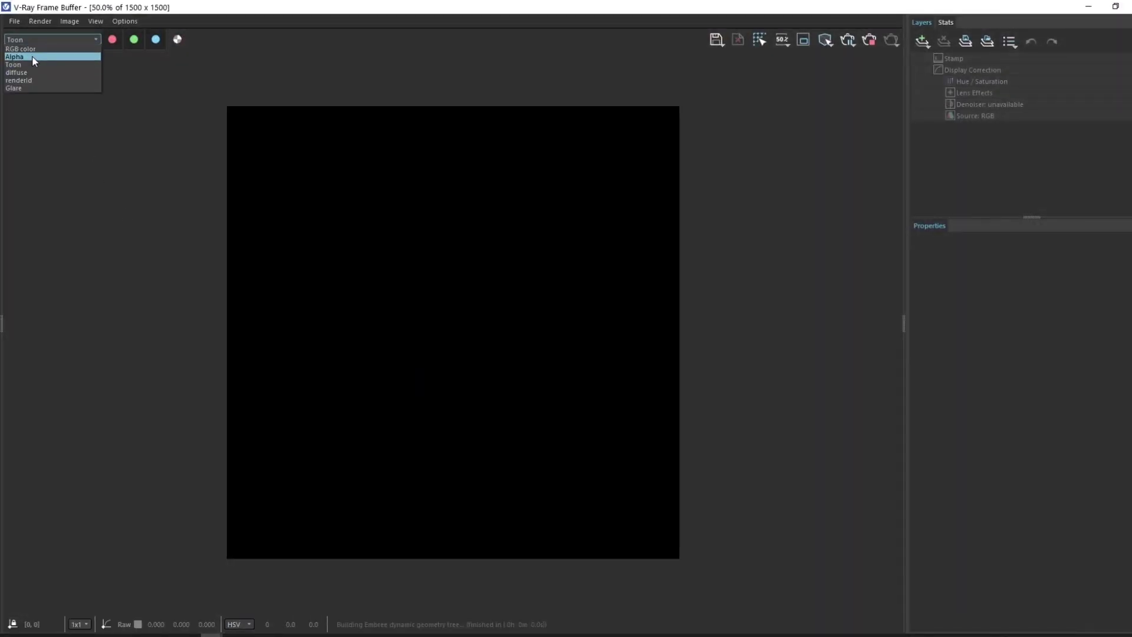
left_click(36, 56)
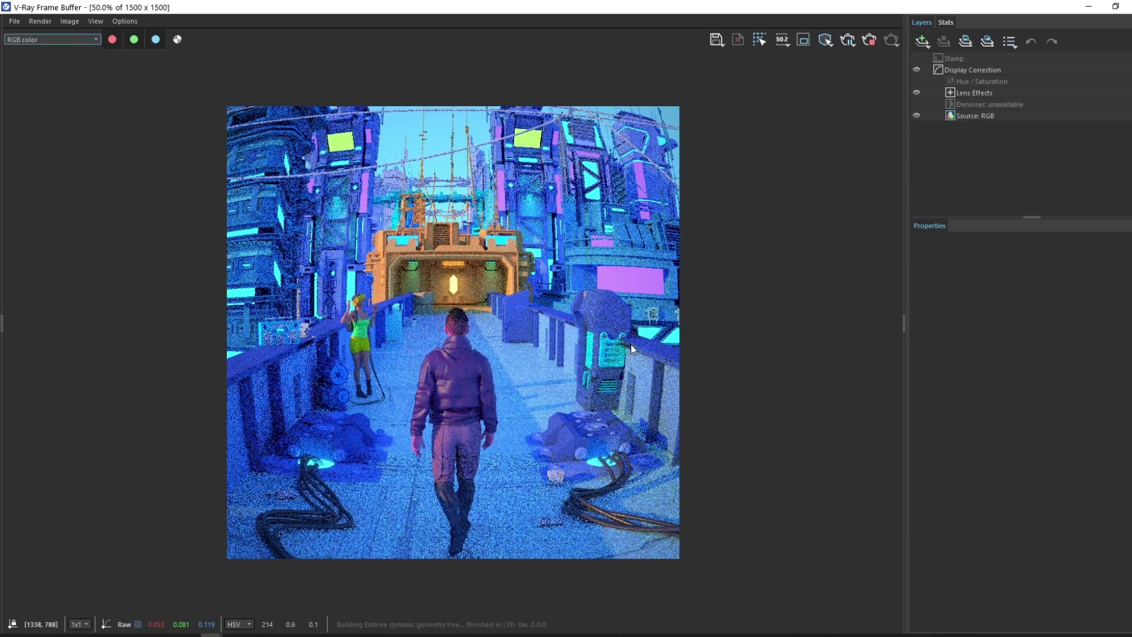
left_click(34, 39)
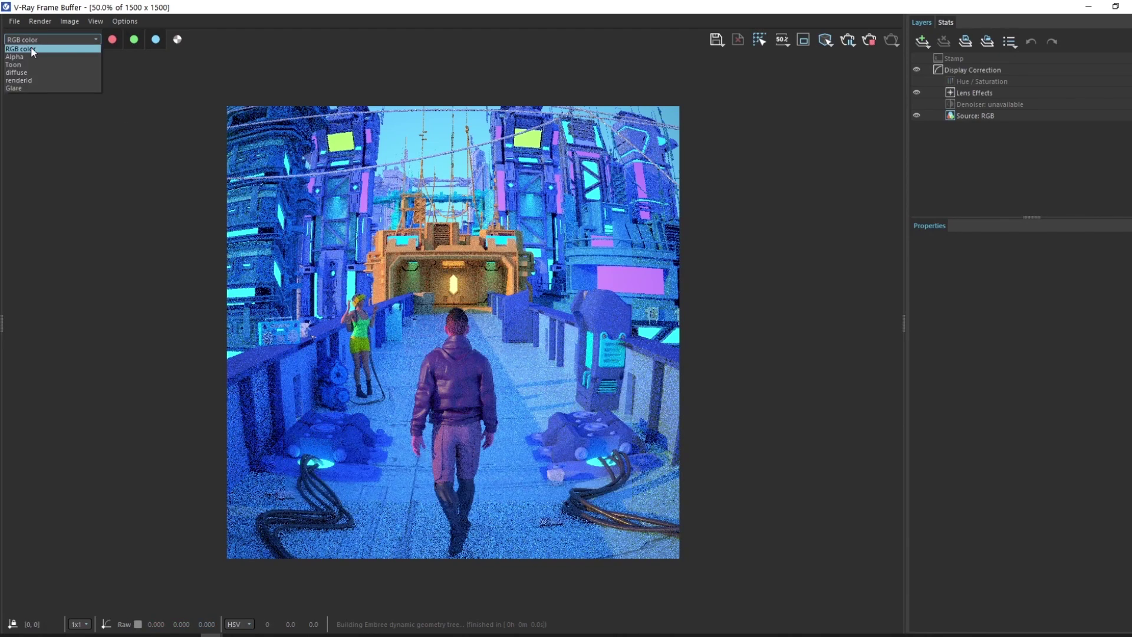
left_click(27, 65)
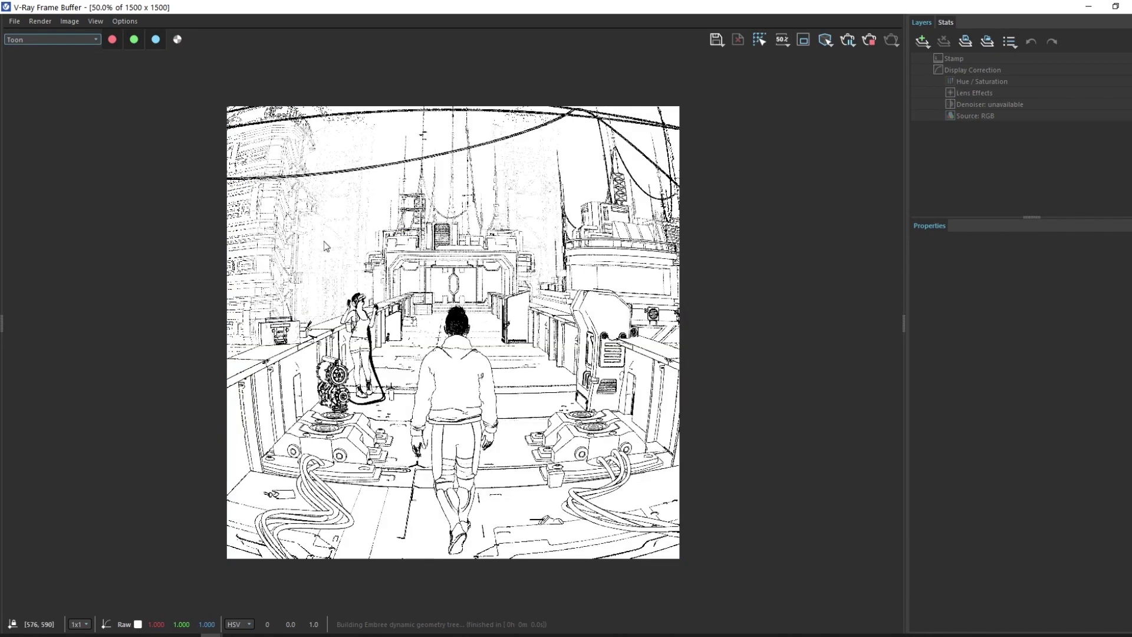
left_click(45, 40)
left_click(44, 48)
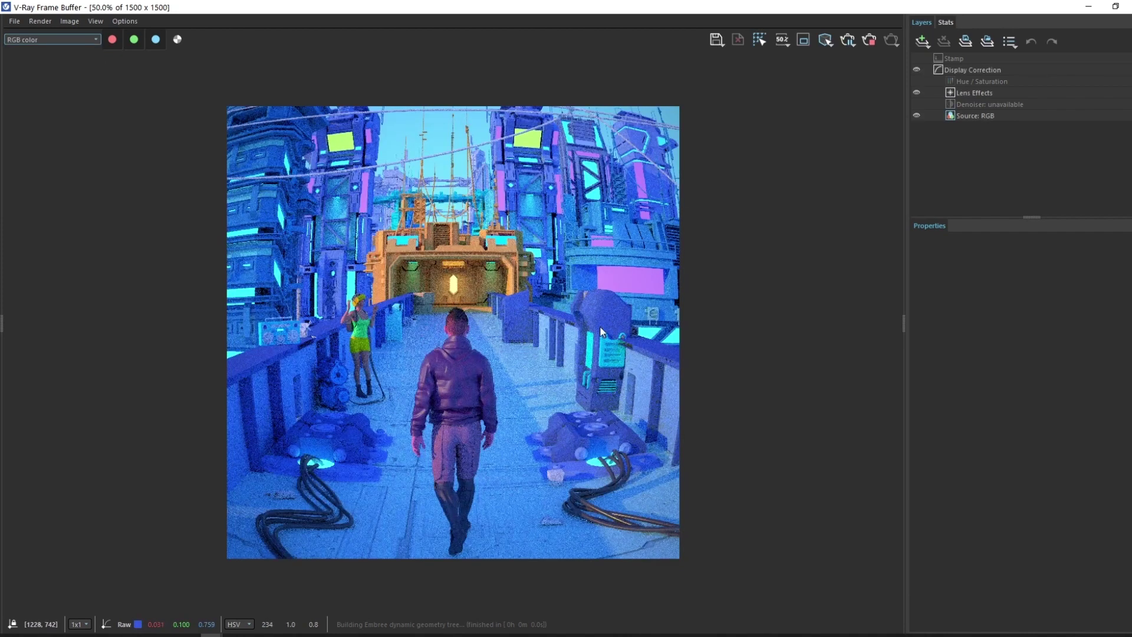
scroll(600, 326, "up", 2)
middle_click_drag(567, 299, 620, 332)
Cycle through renderId, diffuse and Toon, return to RGB color and minimize the frame buffer
left_click(42, 40)
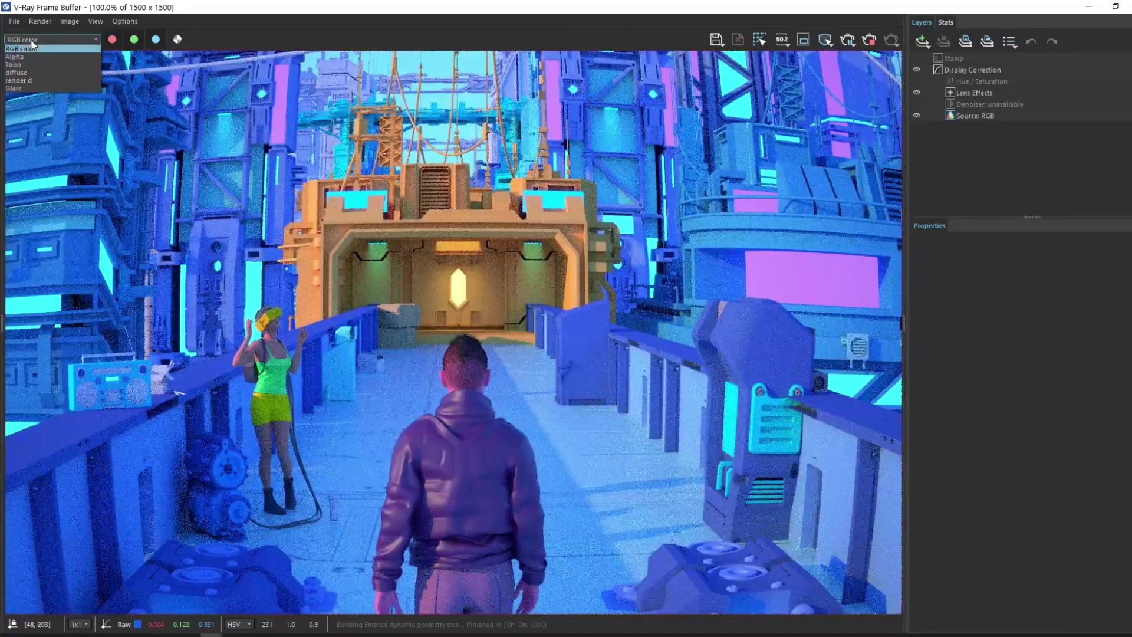
left_click(36, 79)
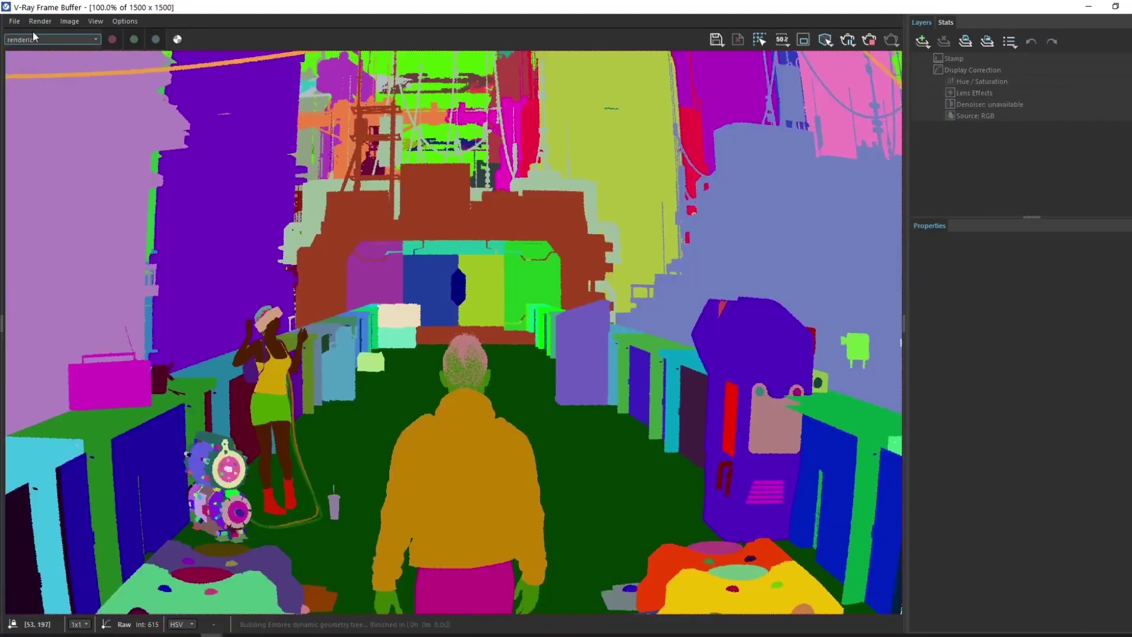
scroll(226, 278, "down", 2)
left_click(45, 41)
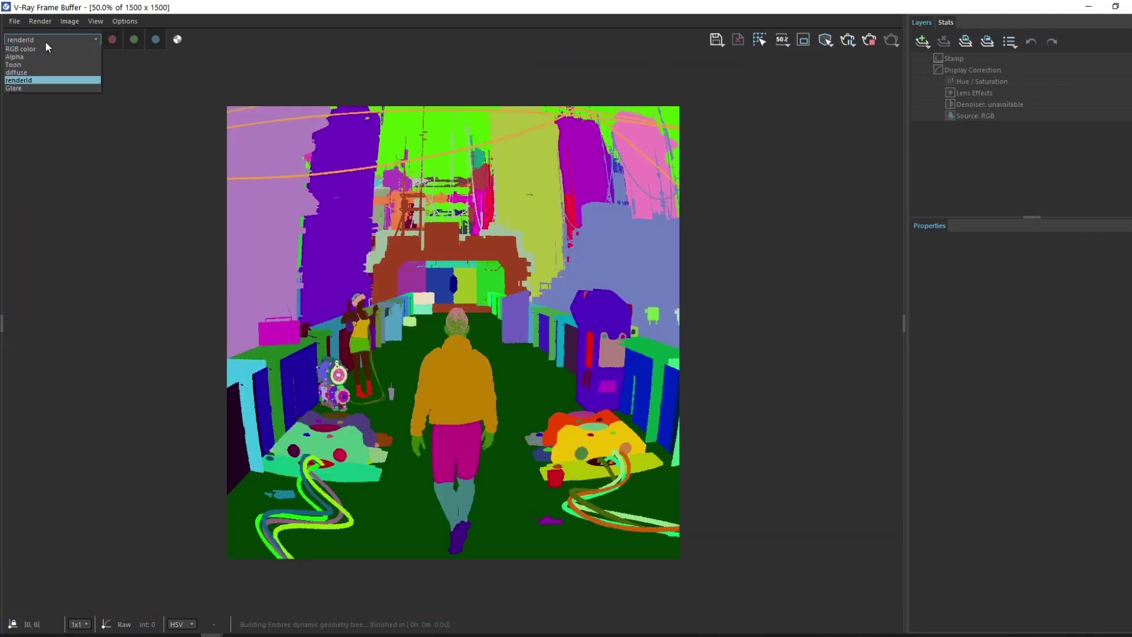
left_click(37, 73)
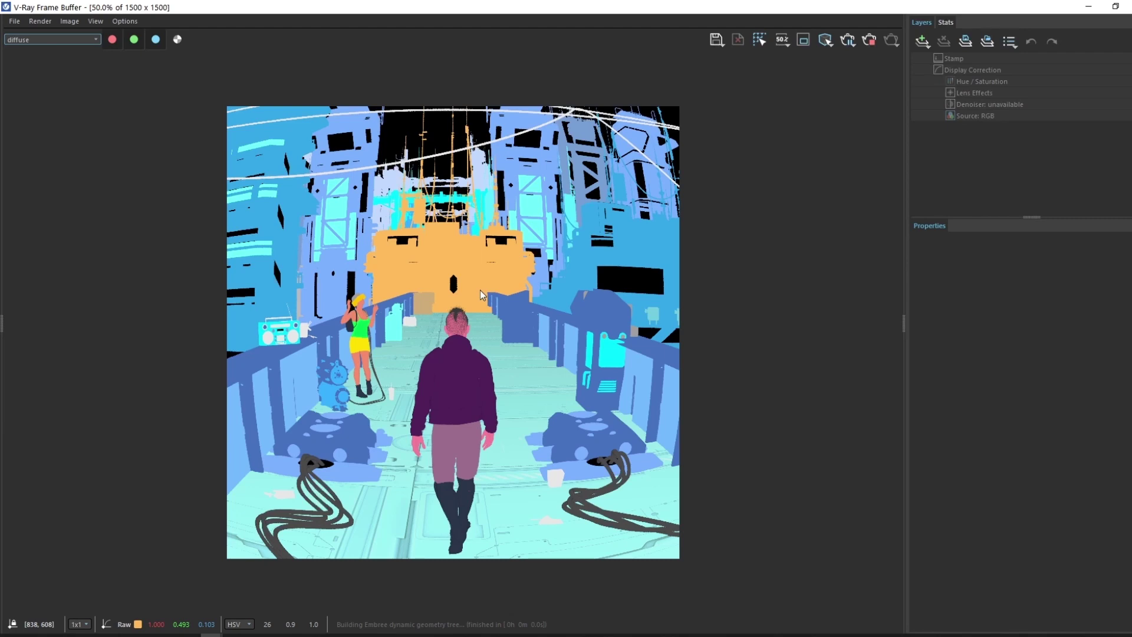
left_click(26, 38)
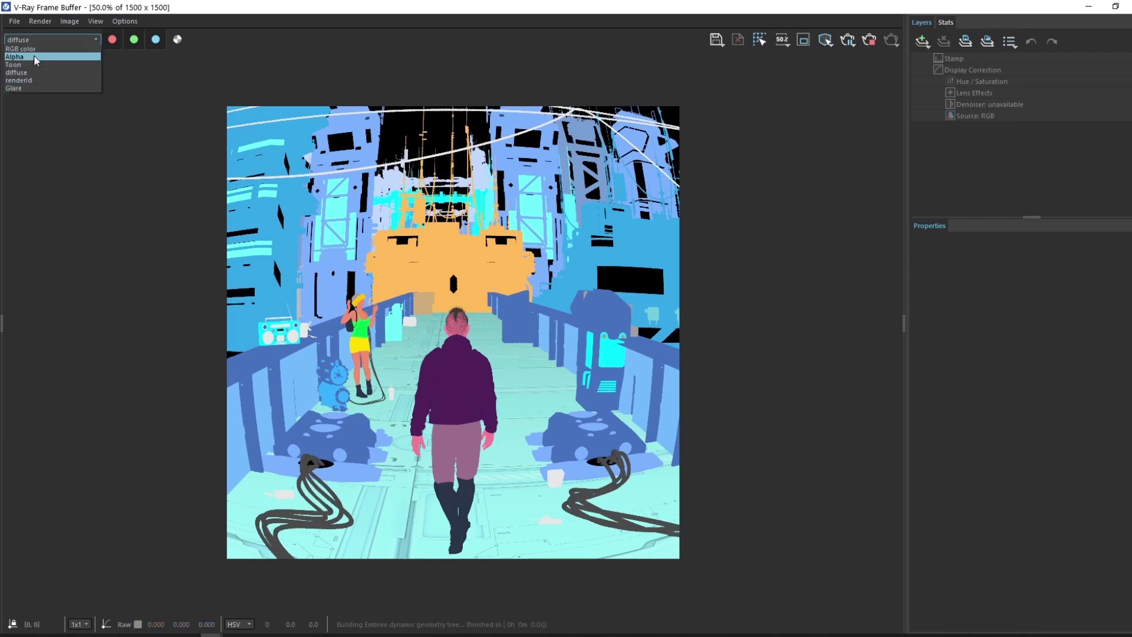
left_click(33, 65)
left_click(36, 39)
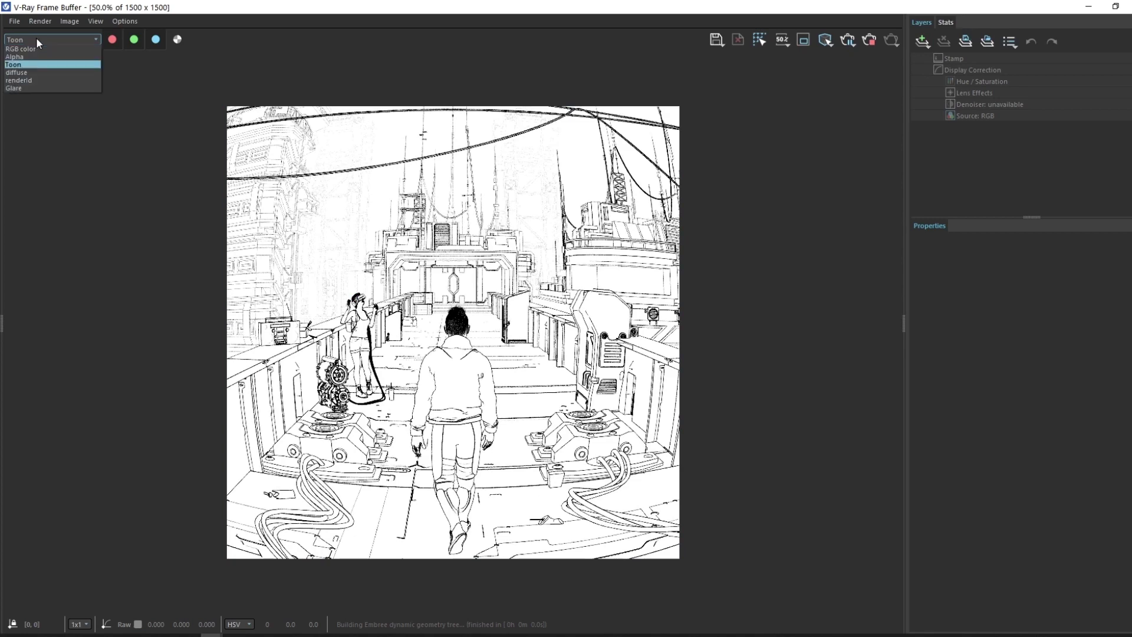
left_click(38, 48)
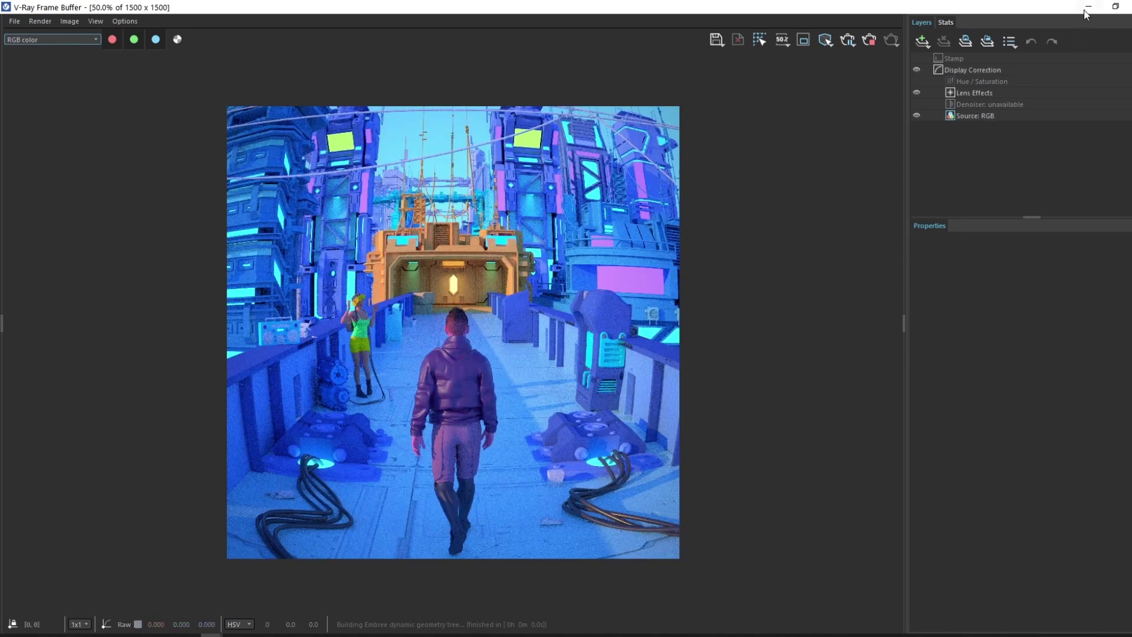
left_click(1088, 7)
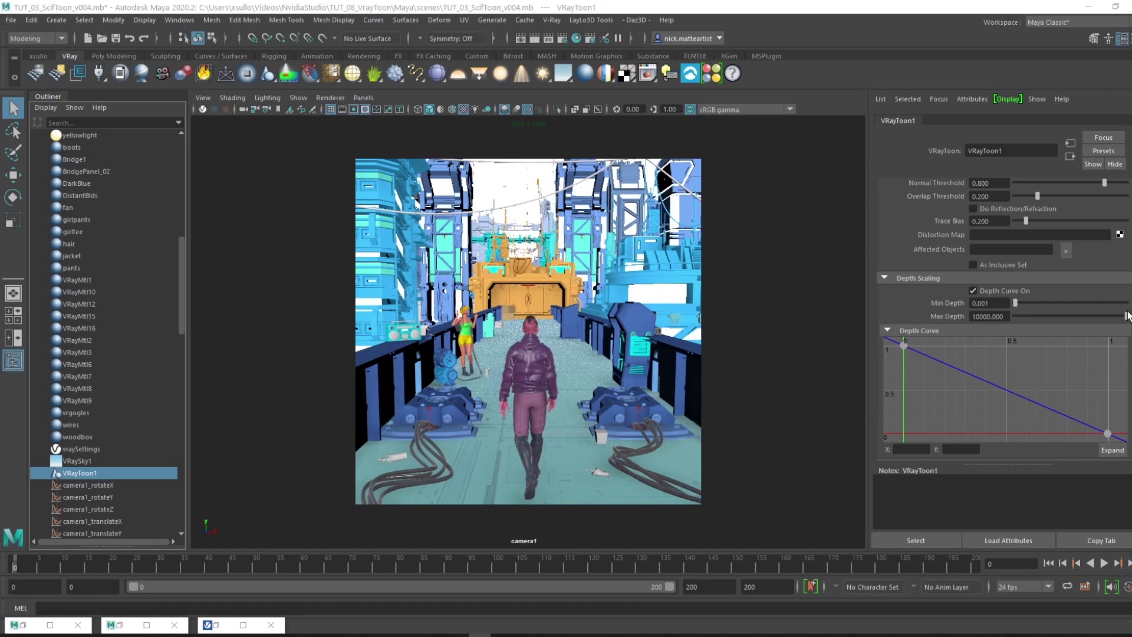
scroll(1066, 186, "up", 5)
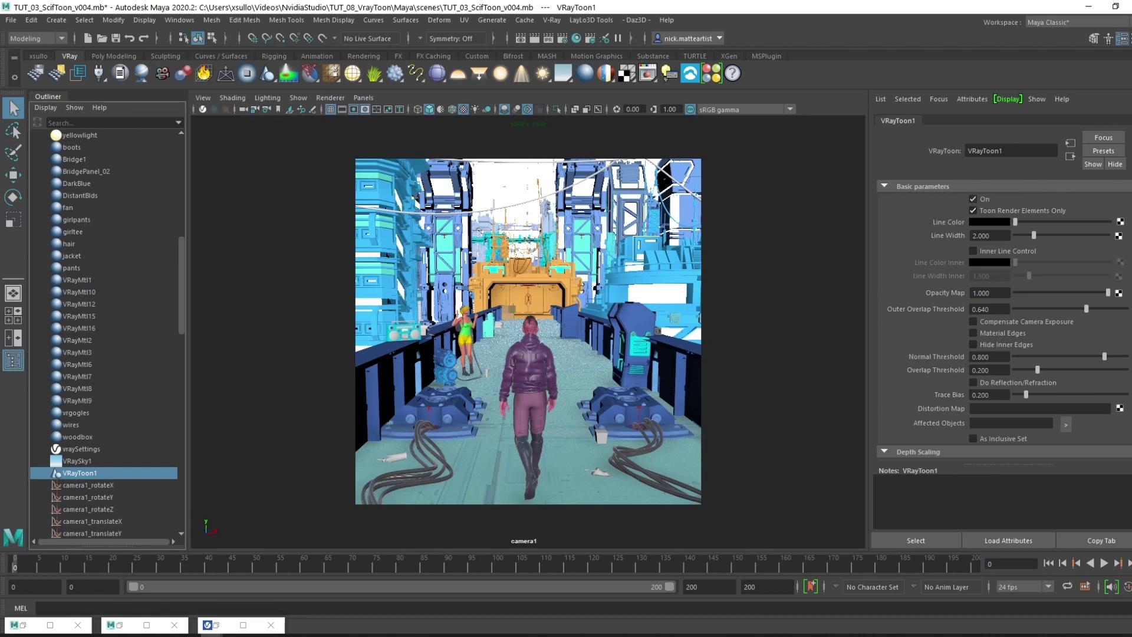
scroll(1003, 319, "down", 4)
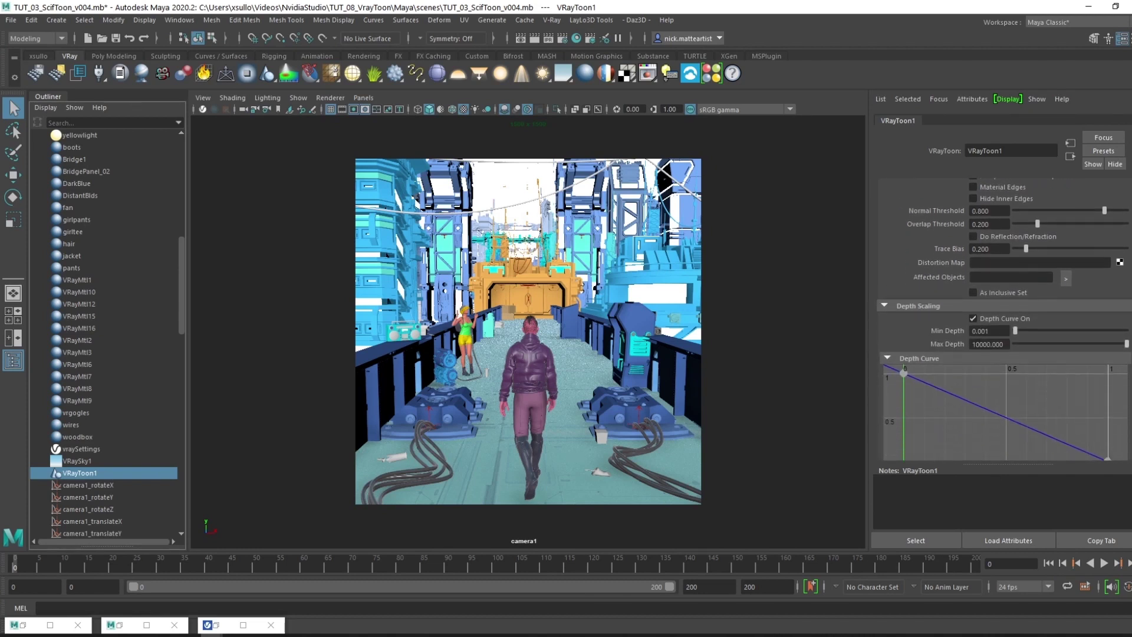